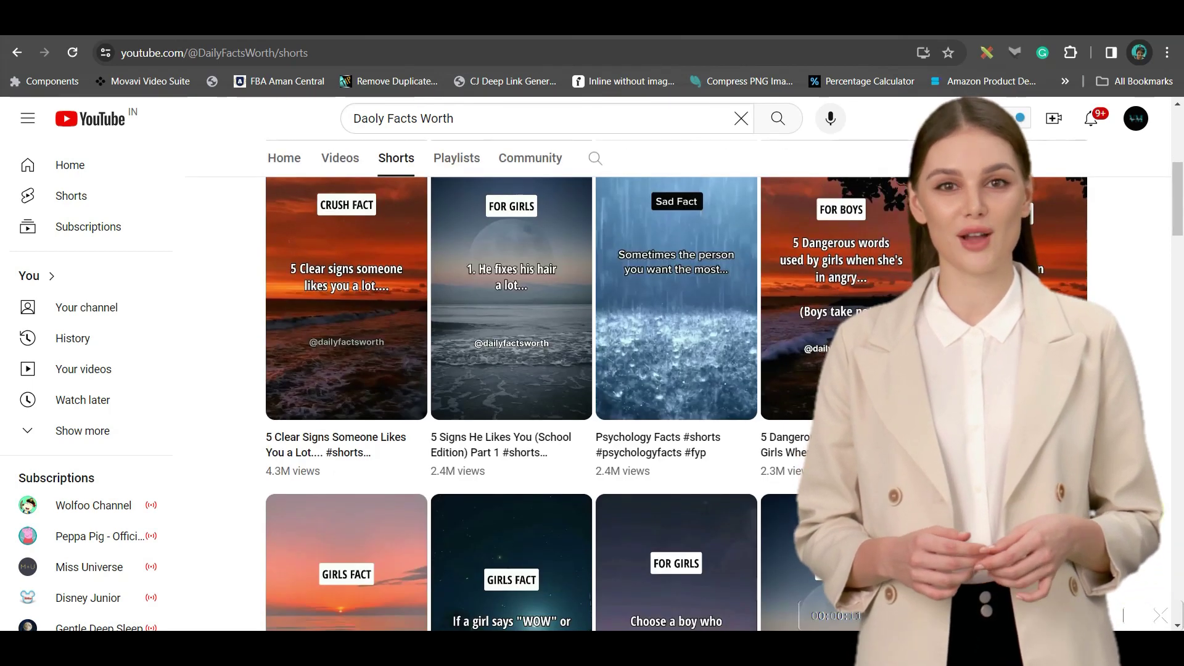
pyautogui.scroll(-5, 593, 371)
pyautogui.scroll(-3, 592, 370)
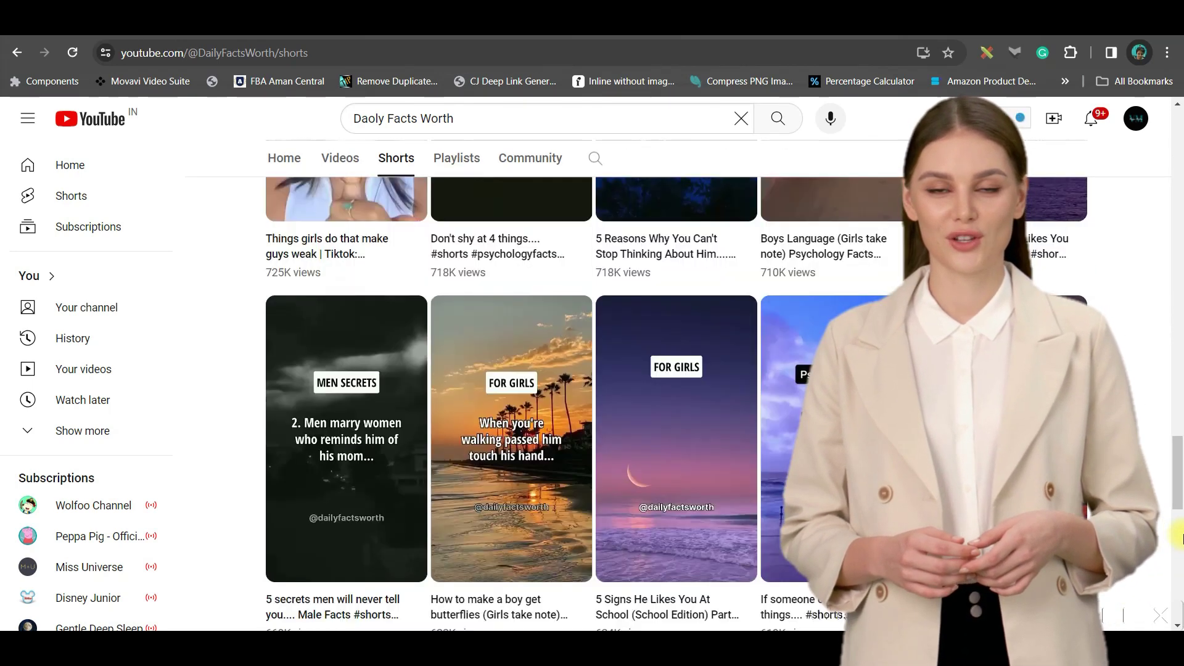
pyautogui.scroll(10, 593, 370)
pyautogui.scroll(-2, 592, 371)
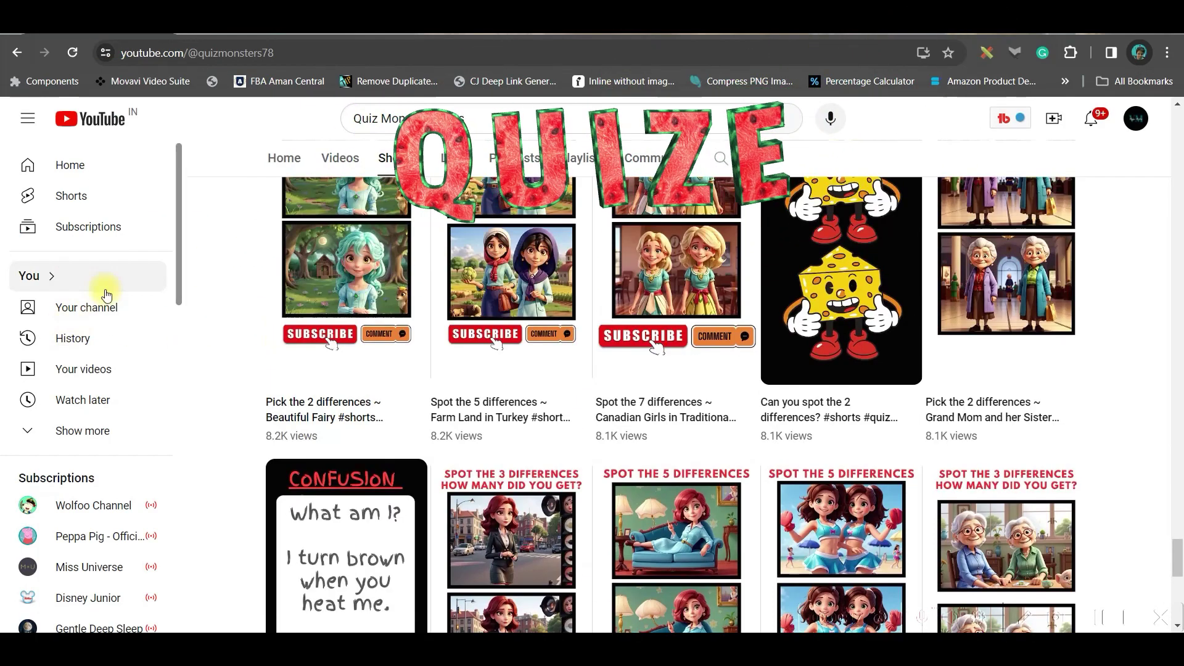
pyautogui.scroll(5, 691, 408)
pyautogui.scroll(5, 690, 408)
pyautogui.scroll(5, 691, 408)
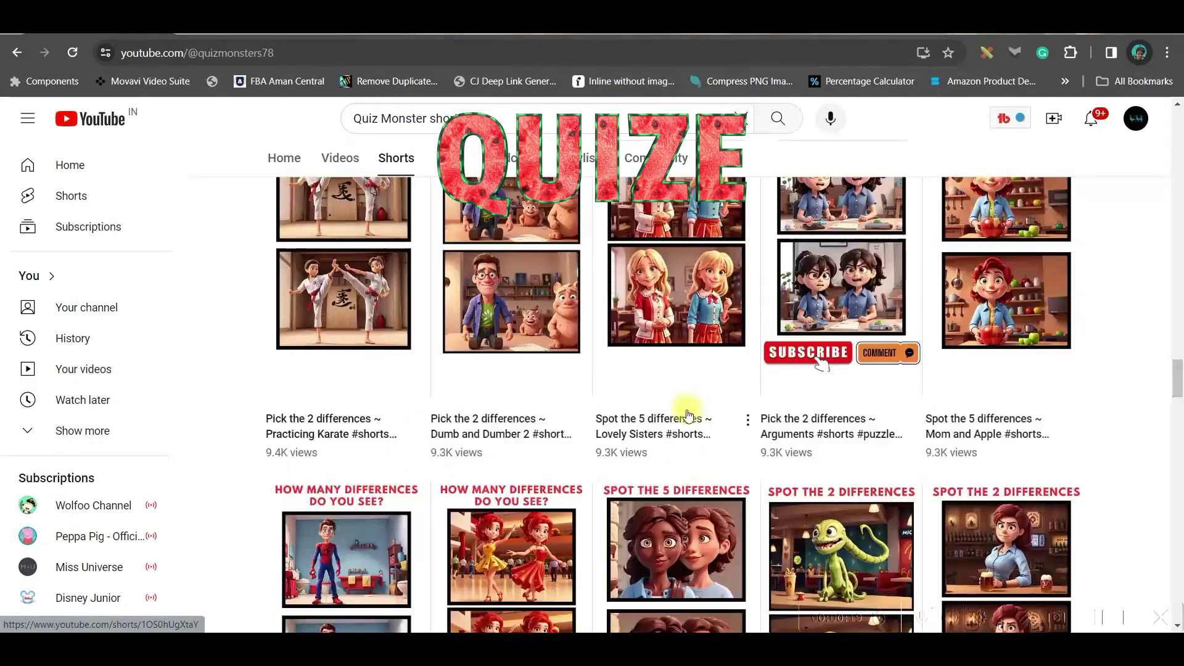
pyautogui.scroll(5, 691, 407)
pyautogui.scroll(5, 685, 416)
pyautogui.scroll(5, 683, 422)
pyautogui.scroll(5, 683, 422)
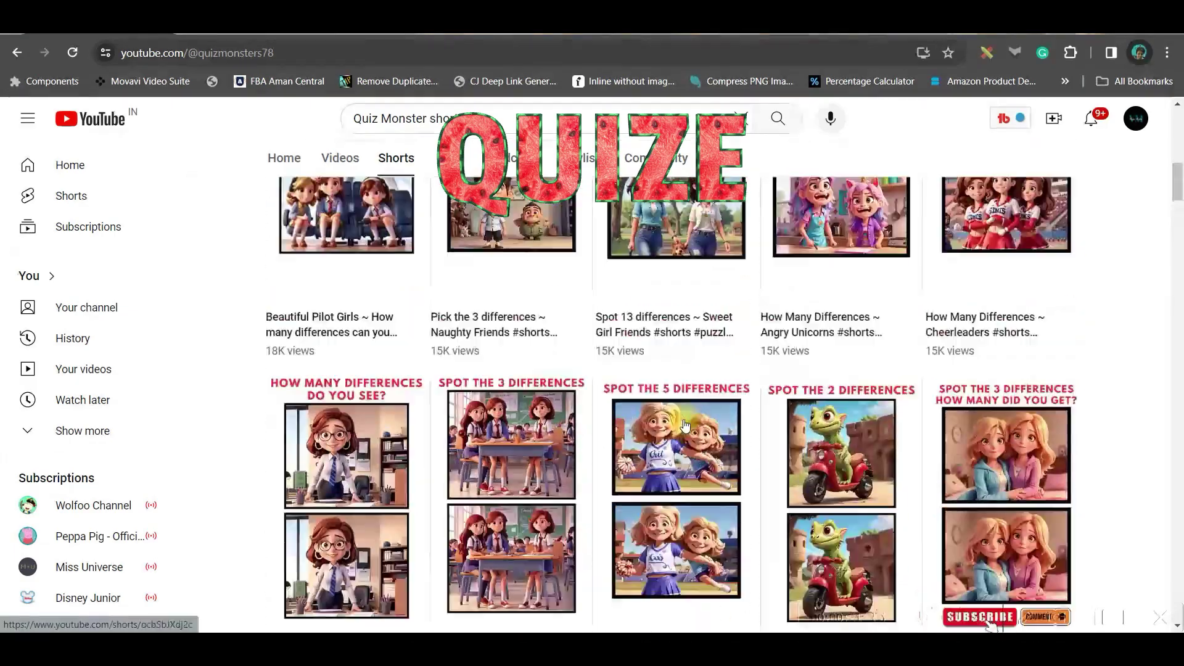
pyautogui.scroll(5, 683, 422)
pyautogui.scroll(5, 834, 416)
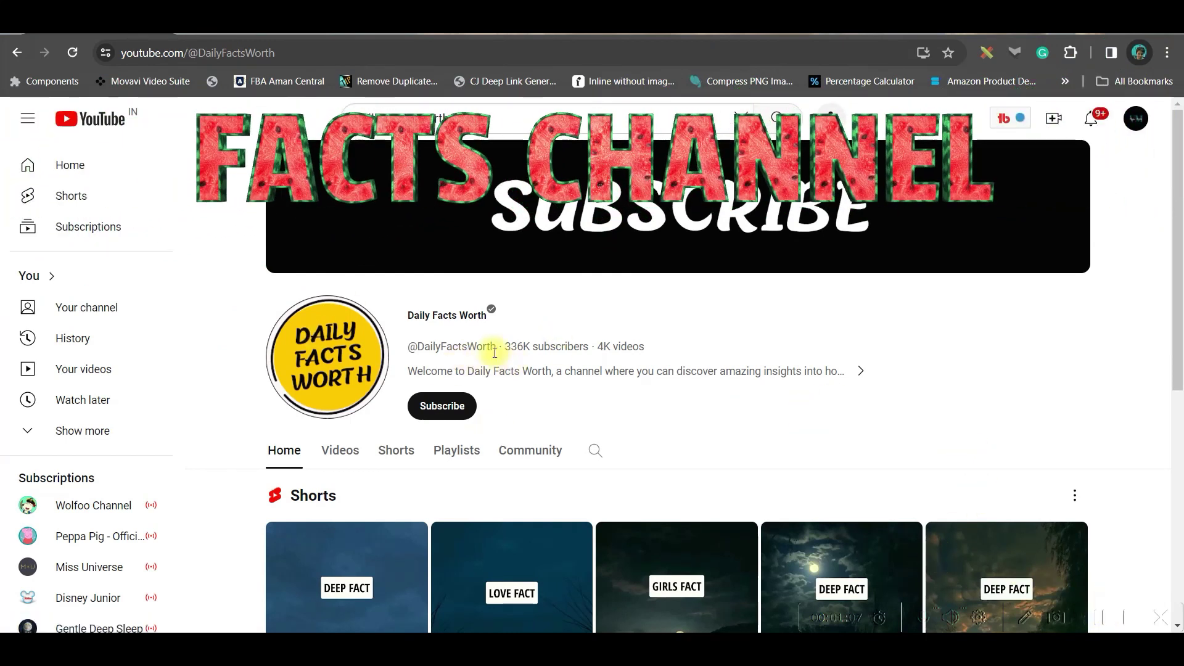
pyautogui.scroll(-3, 494, 351)
pyautogui.scroll(-3, 689, 411)
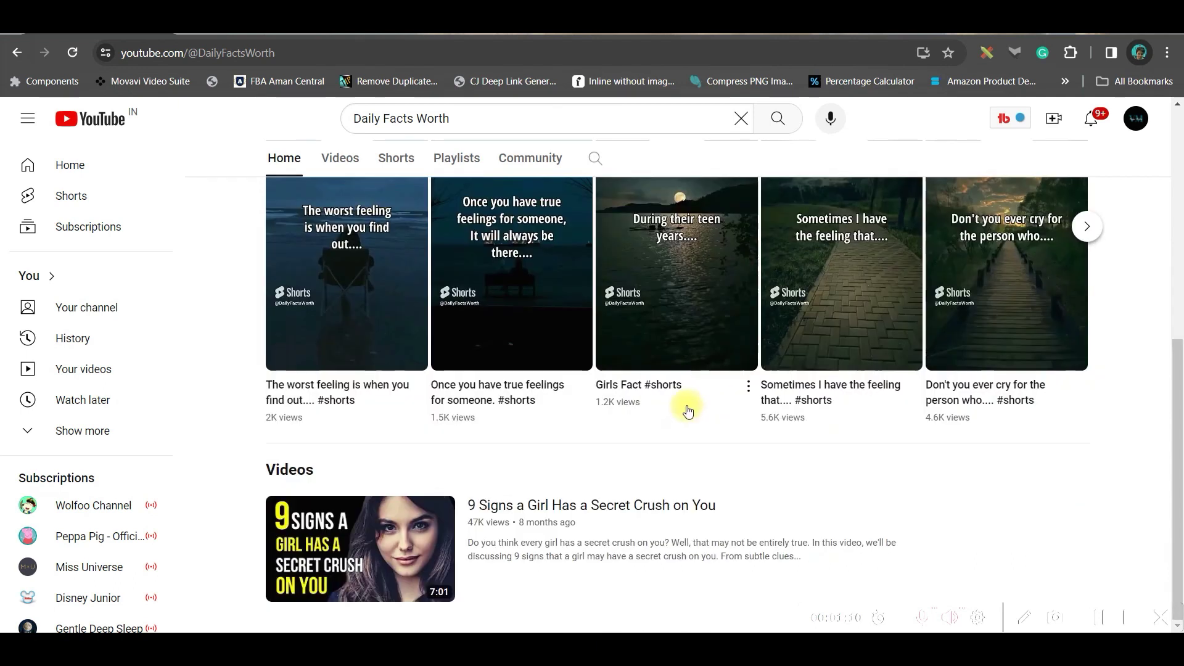
pyautogui.scroll(6, 688, 411)
# Step: Open the channel's full Shorts listing to browse its riddle shorts
pyautogui.click(396, 450)
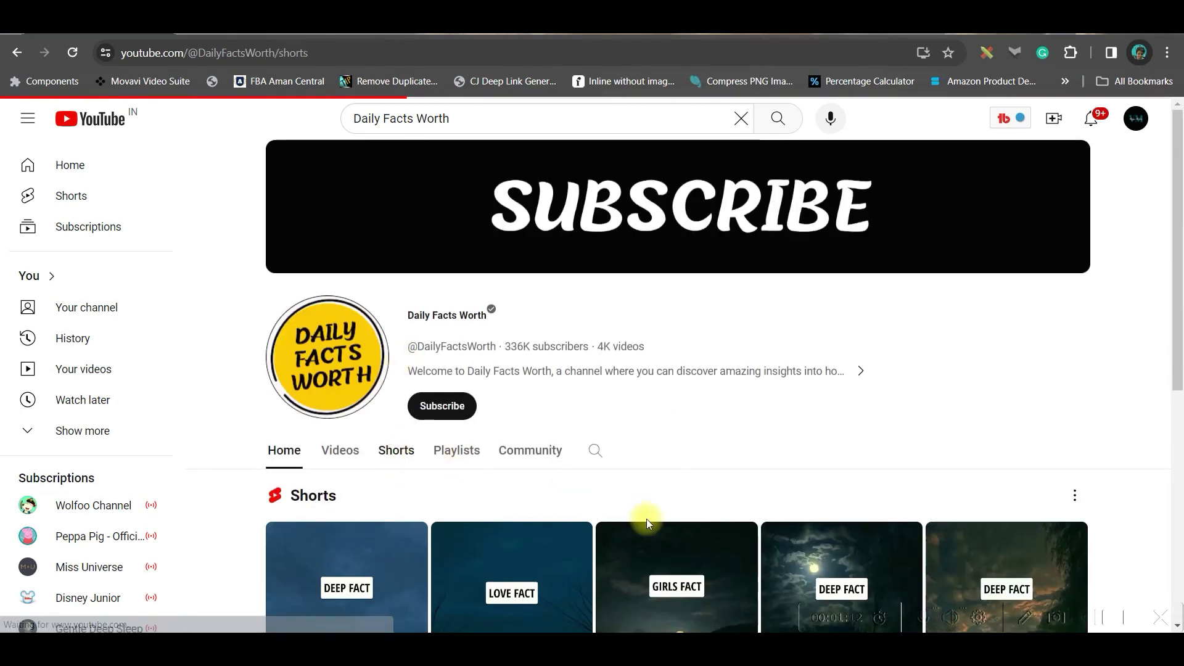
pyautogui.scroll(-3, 727, 511)
pyautogui.scroll(-4, 725, 509)
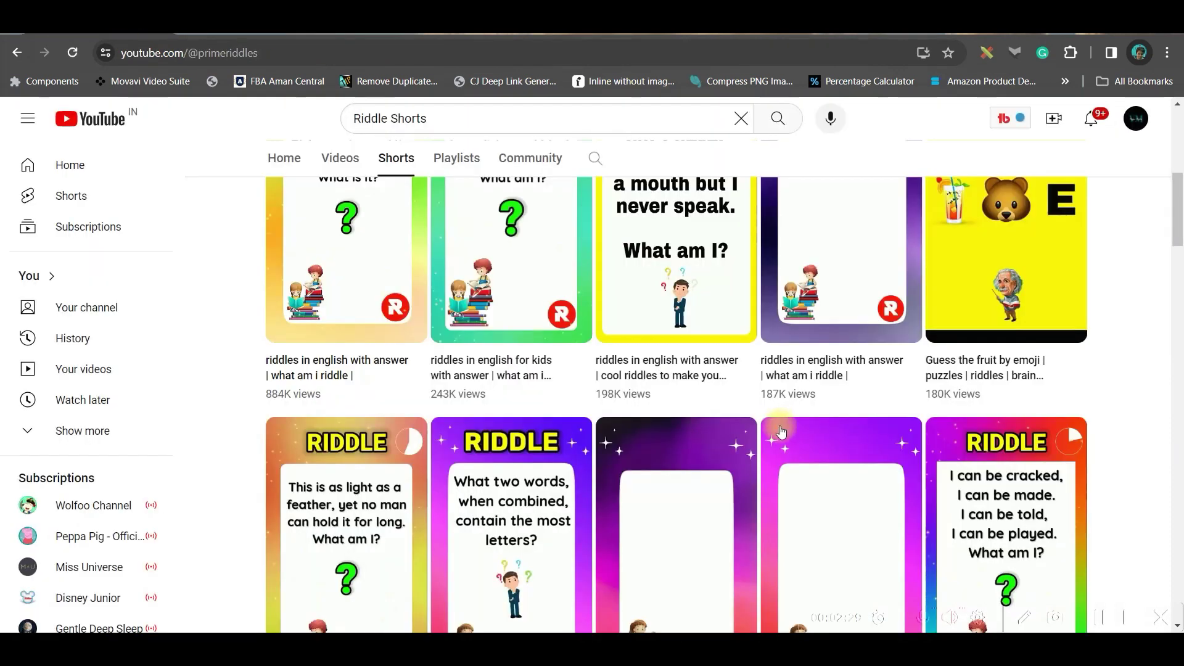
pyautogui.scroll(4, 781, 432)
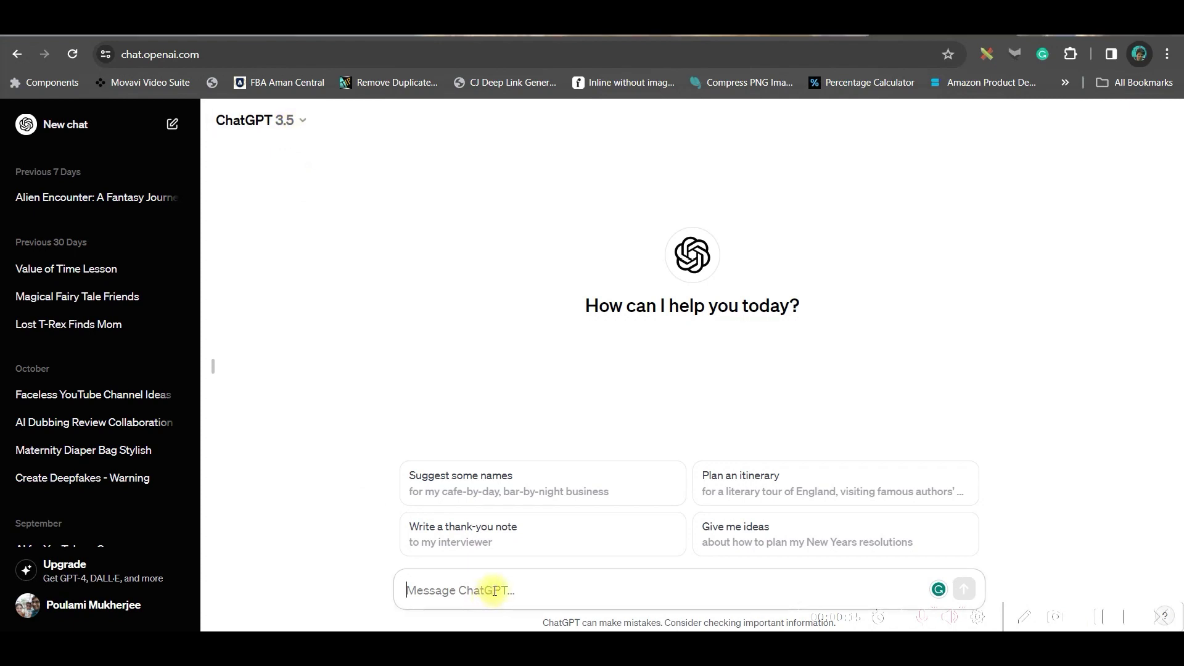
# Step: Send ChatGPT the riddle prompt for a hook, body, three options and answer table
pyautogui.write("Act as a riddles expert, and your task is to create 50 quick riddles for your viewers to solve. The riddles should be simple enough to engage and amuse the participants. Each riddle should consist of 3 options and only one correct answer. Present your riddles in a table format as shown below: Title | Hook | Body | Option 1 | Option 2 | Option 3 | Answer Here's an example of a riddle: Title: Riddle Central Hook: Can you solve this? Body: I can fly without wings, I can cry without eyes. Whenever I go, darkness flies. What am I? Option 1: A cloud Option 2: A dream Option 3: A candle Answer: A candle Please ensure your riddles are fun, engaging and provide a satisfying feeling when completed.")
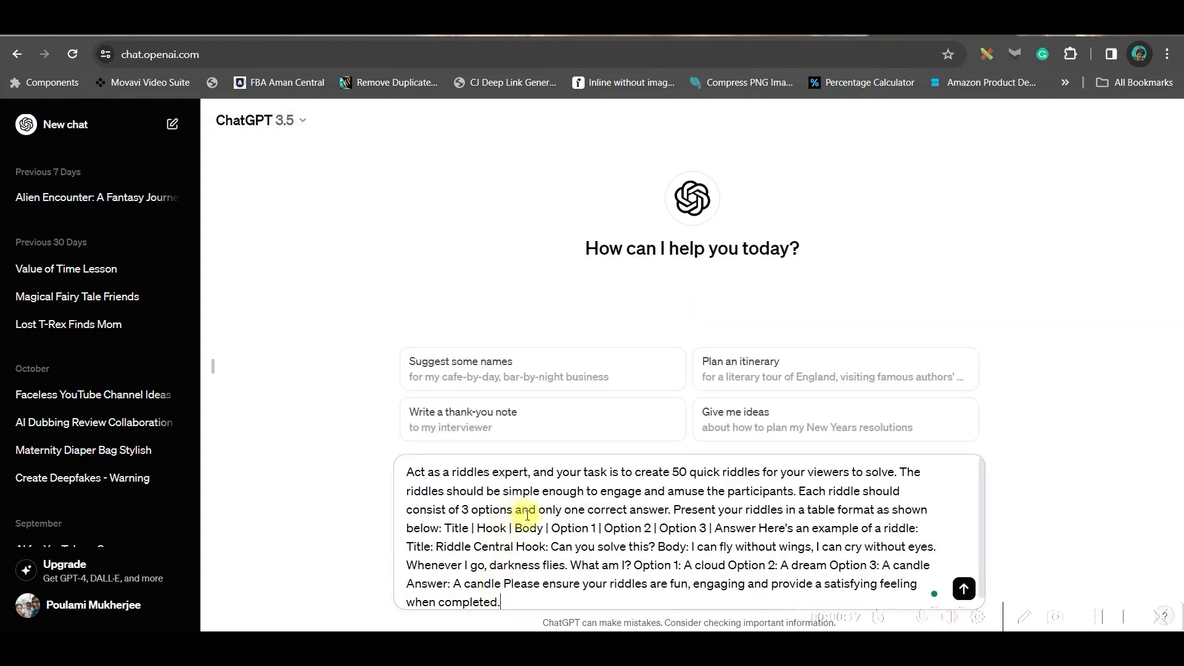
pyautogui.scroll(-1, 527, 514)
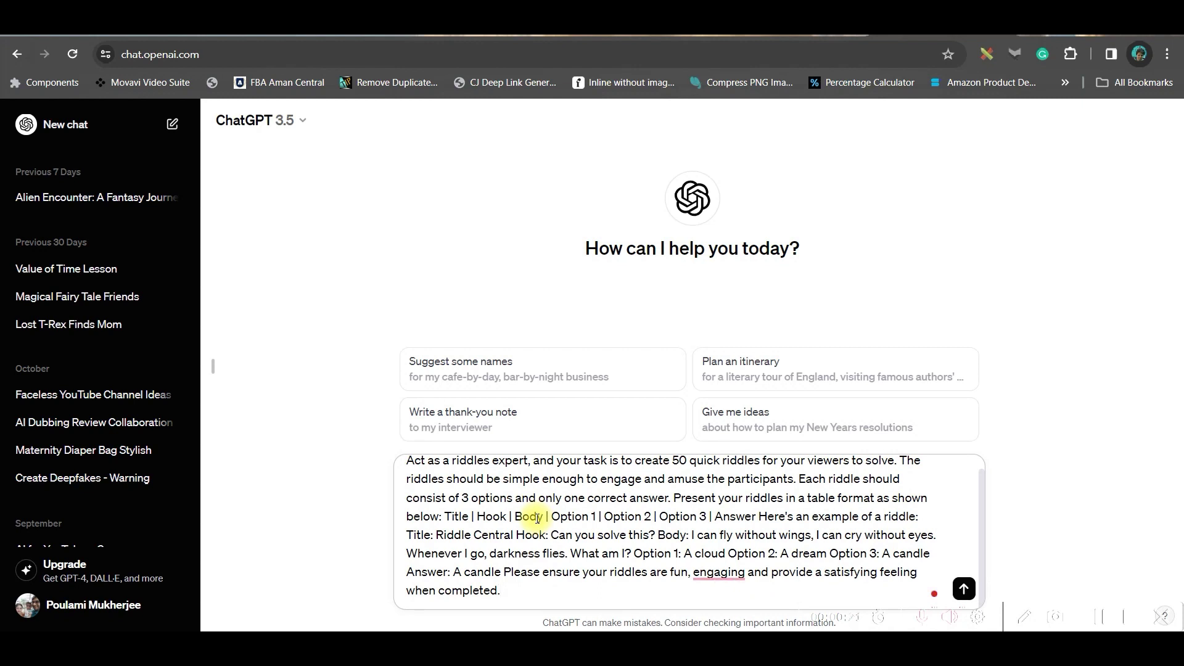
pyautogui.scroll(1, 535, 516)
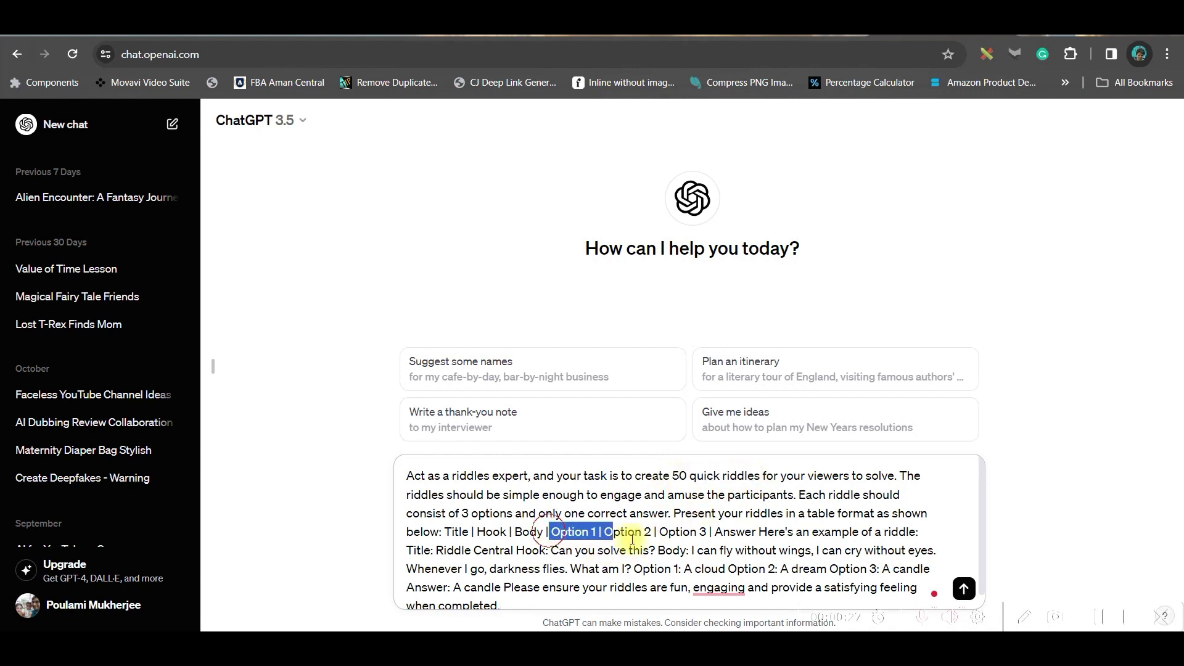
pyautogui.moveTo(551, 532); pyautogui.dragTo(722, 535)
pyautogui.moveTo(444, 533); pyautogui.dragTo(504, 534)
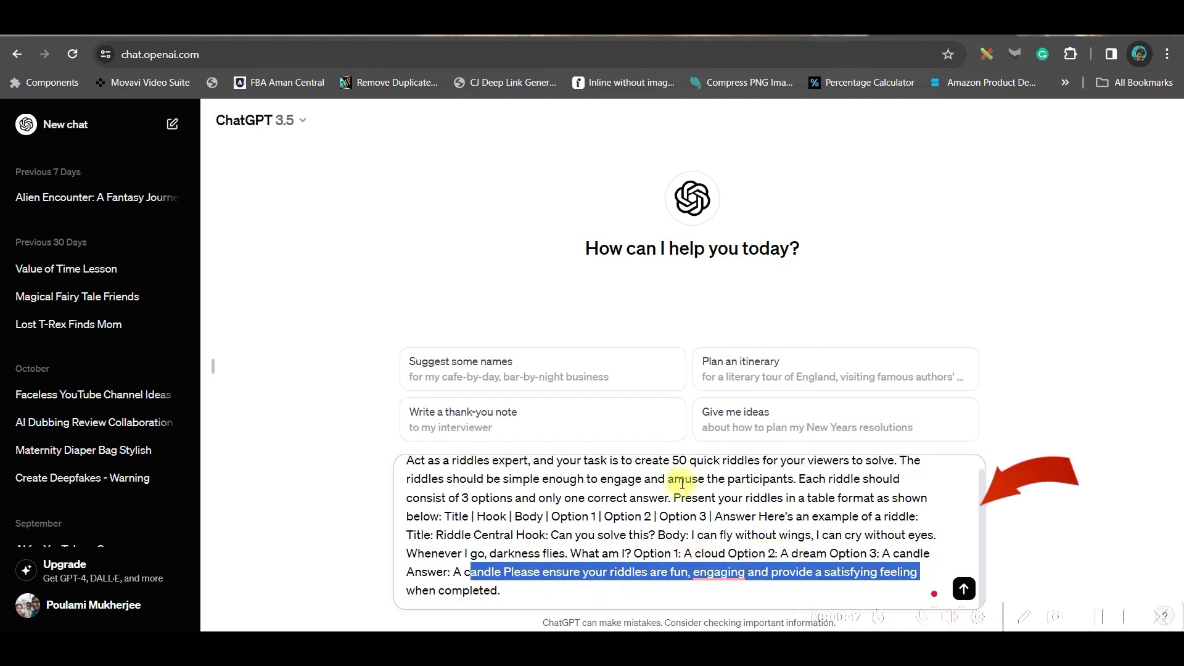
pyautogui.click(963, 589)
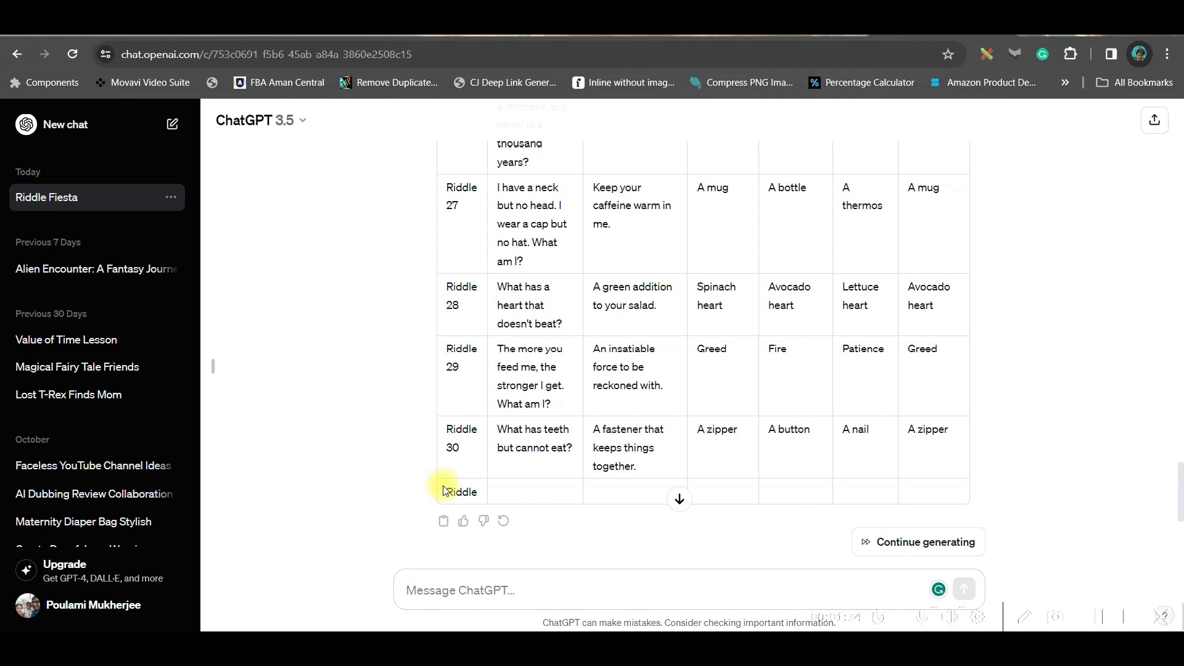
pyautogui.moveTo(444, 490); pyautogui.dragTo(968, 403)
pyautogui.press('super+d')
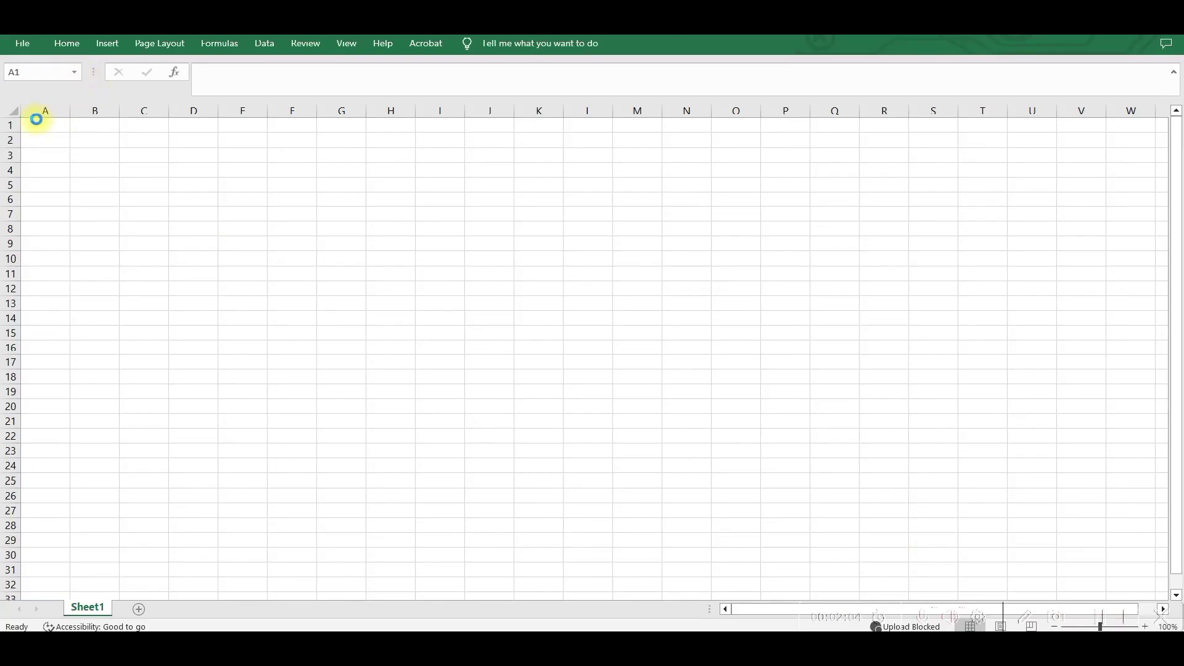
# Step: Paste the riddle table into the sheet and save a CSV UTF-8 copy, RIDDLE SHORTS FOR KIDS.csv
pyautogui.hotkey('ctrl', 'v')
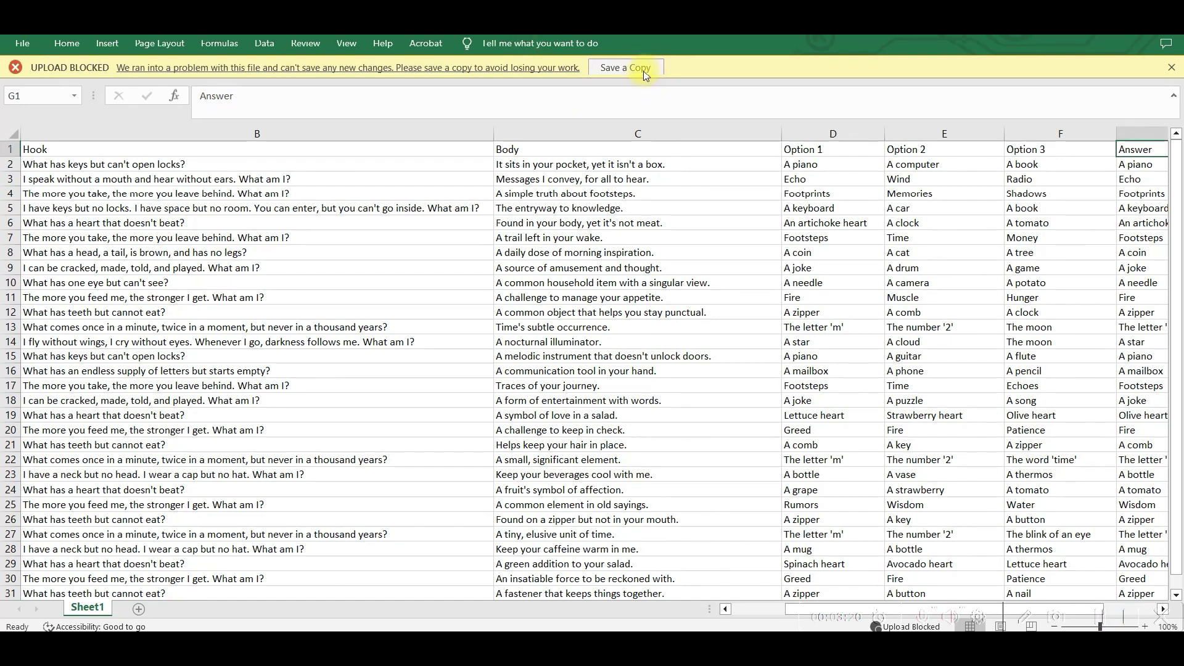
pyautogui.click(641, 69)
pyautogui.click(576, 285)
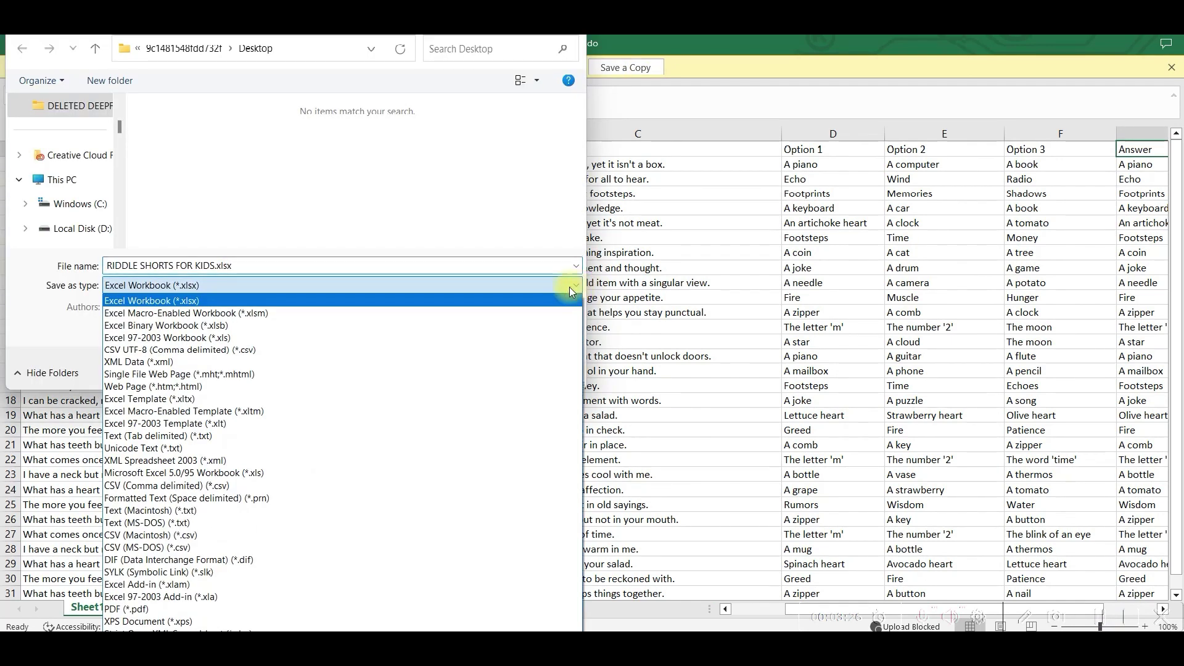
pyautogui.click(446, 350)
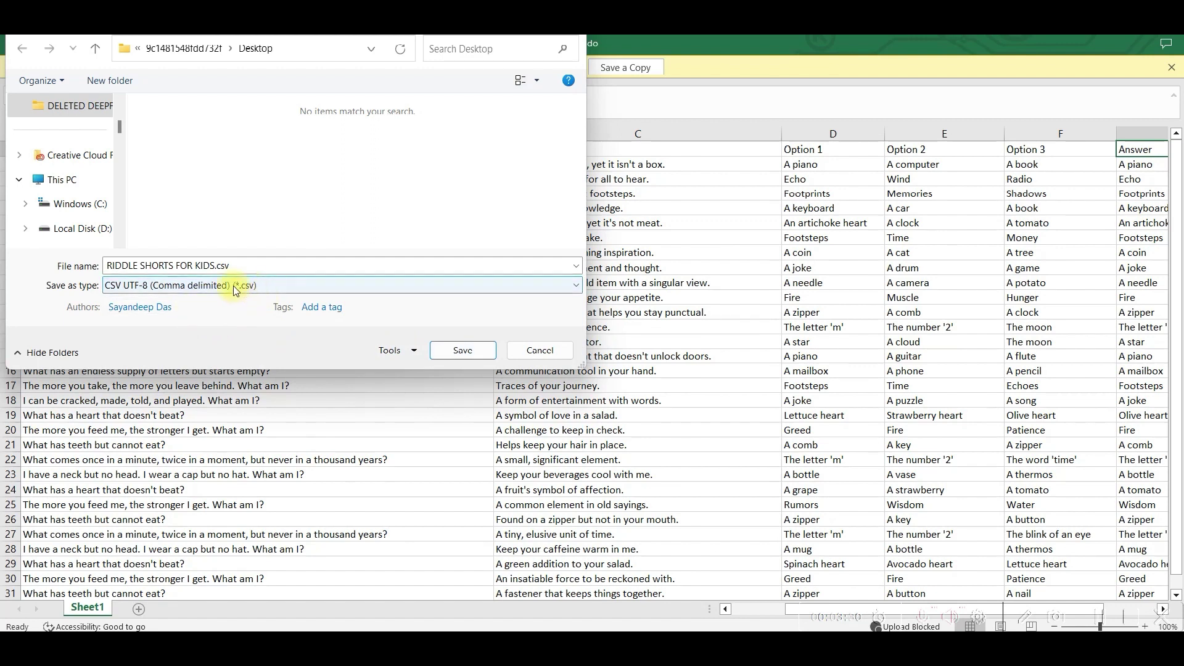
pyautogui.click(463, 350)
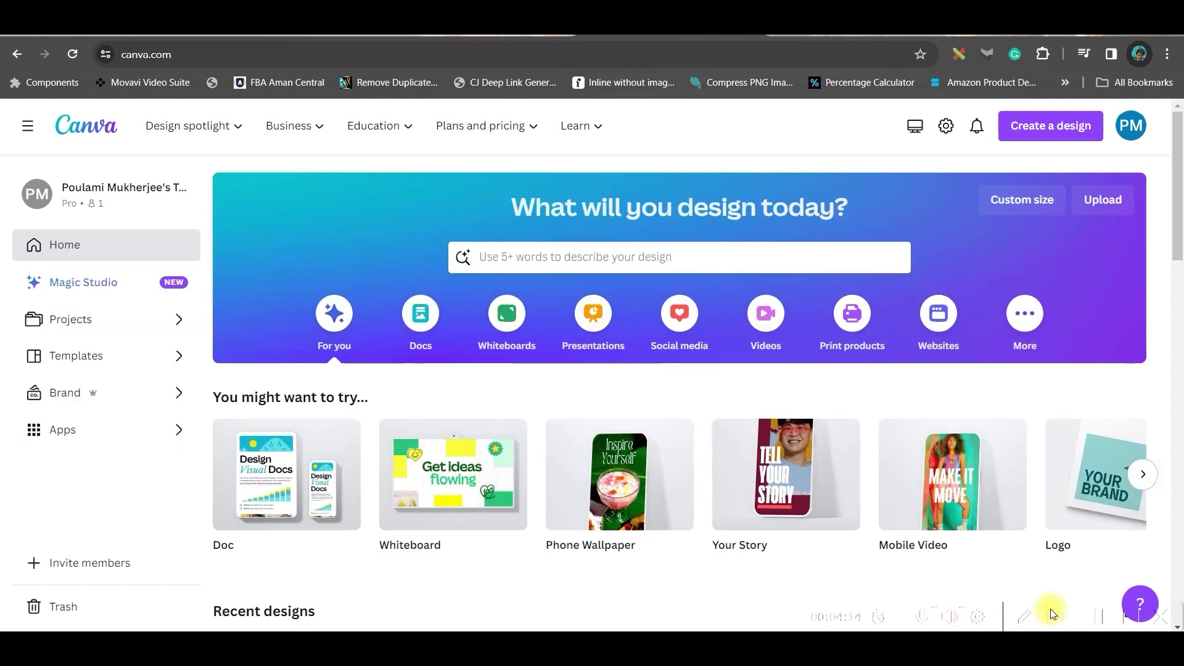
pyautogui.scroll(-1, 740, 463)
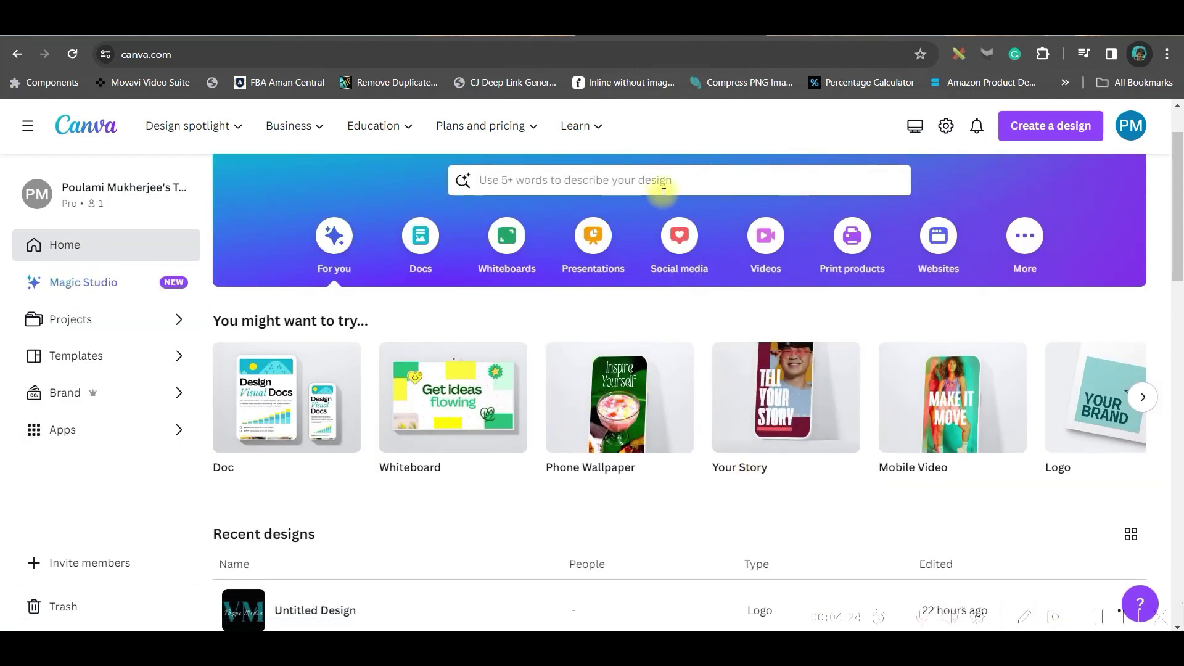
# Step: Search Canva's home page for a 'YouTube Shorts' design
pyautogui.click(668, 257)
pyautogui.write('Y')
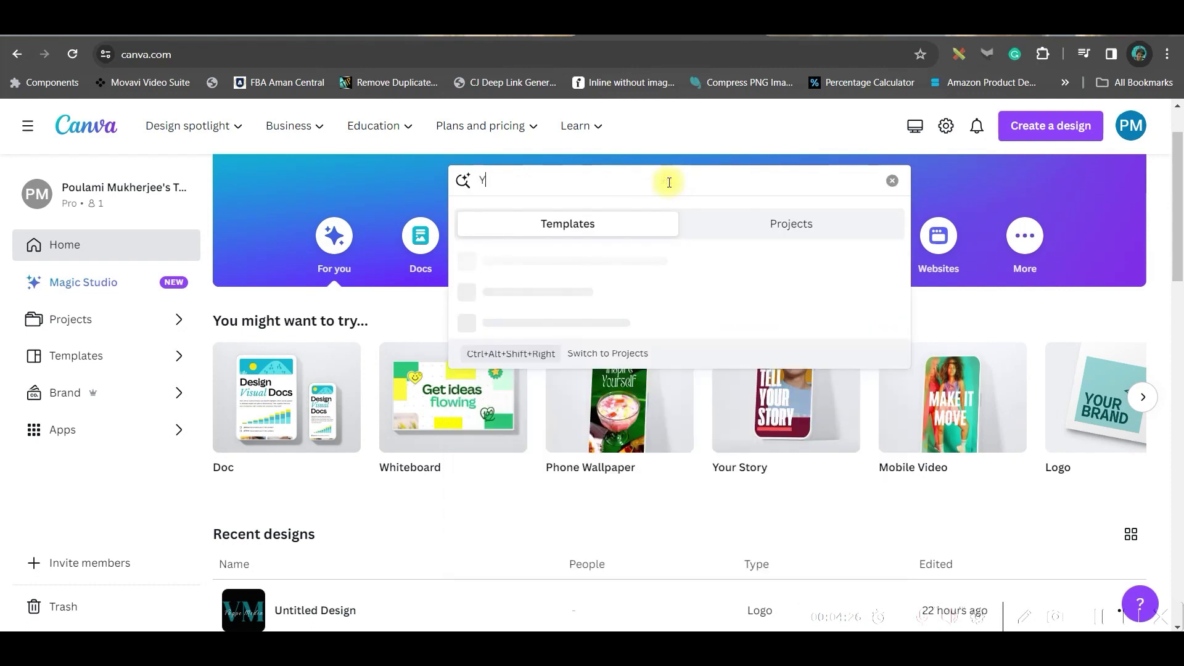
pyautogui.write('ube Shorts')
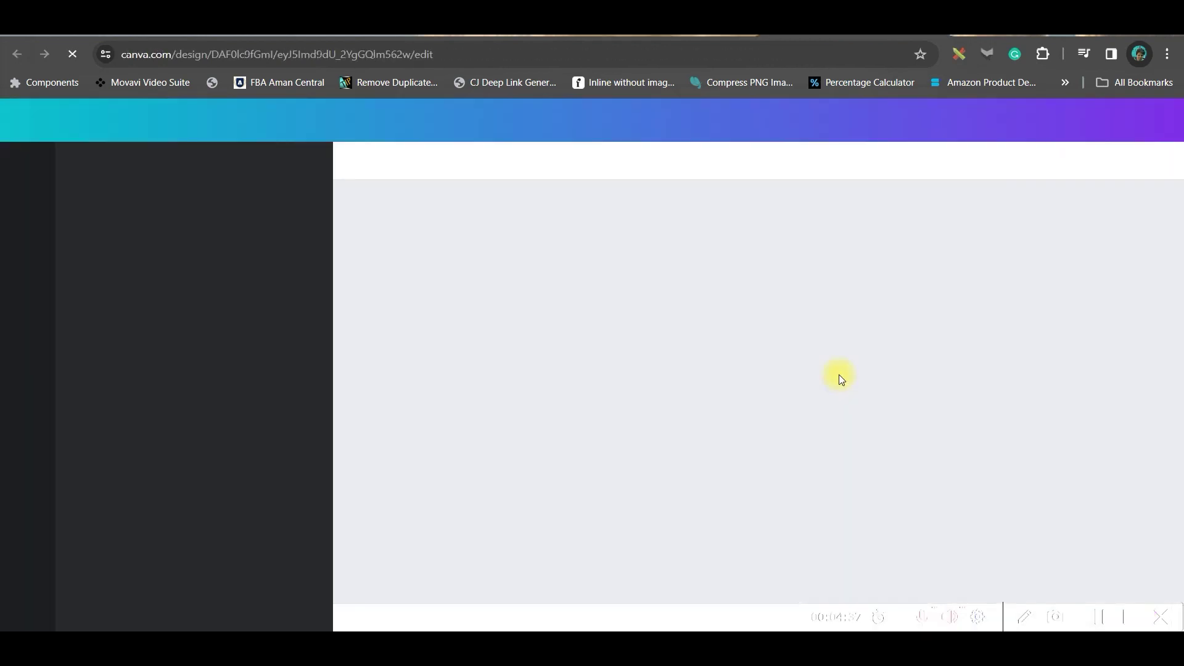
# Step: Add a 'Moving Background' video, detach it from the background, and set 0.5 playback speed
pyautogui.click(37, 224)
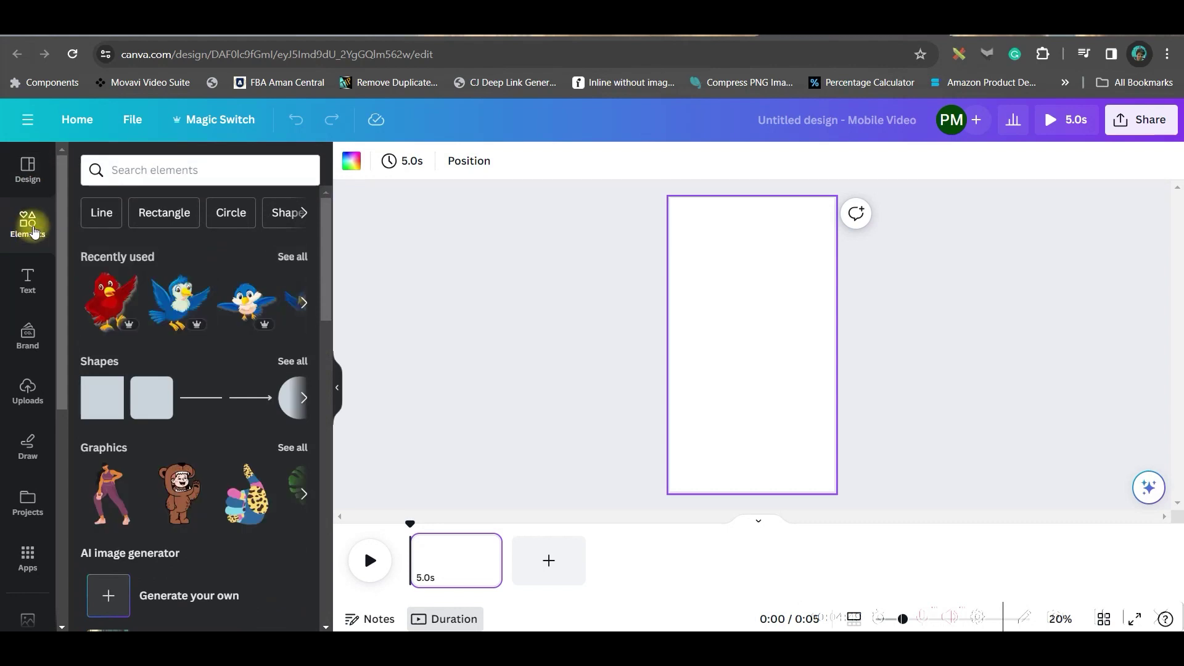
pyautogui.click(157, 171)
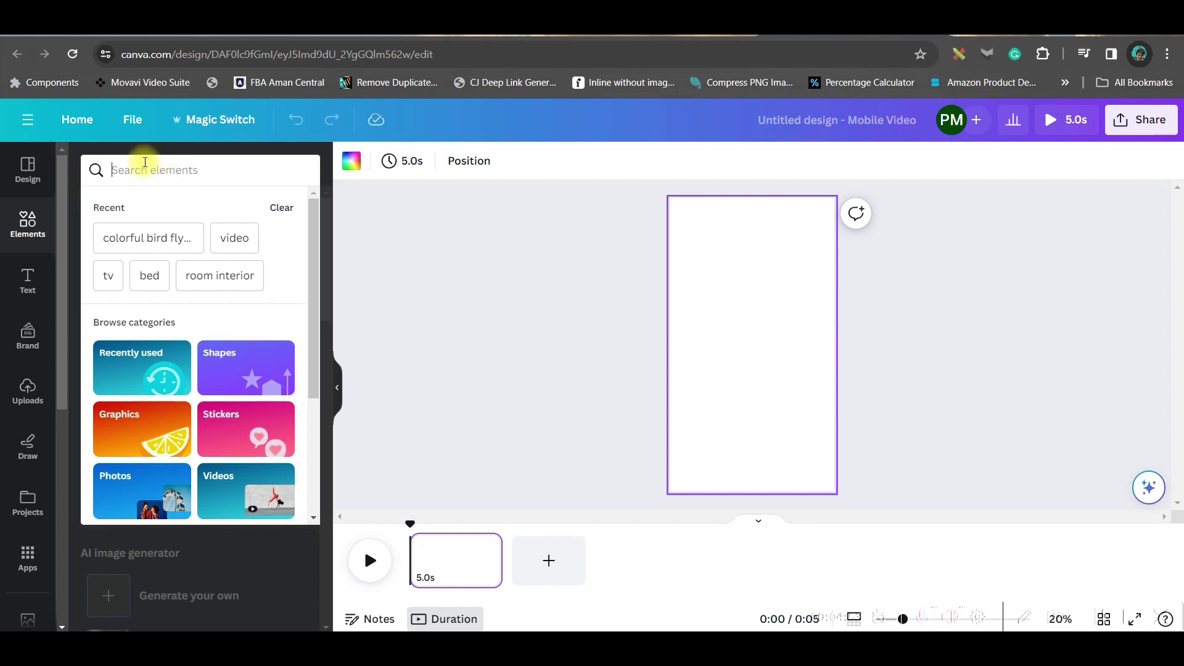
pyautogui.write('Moving Background')
pyautogui.press('Return')
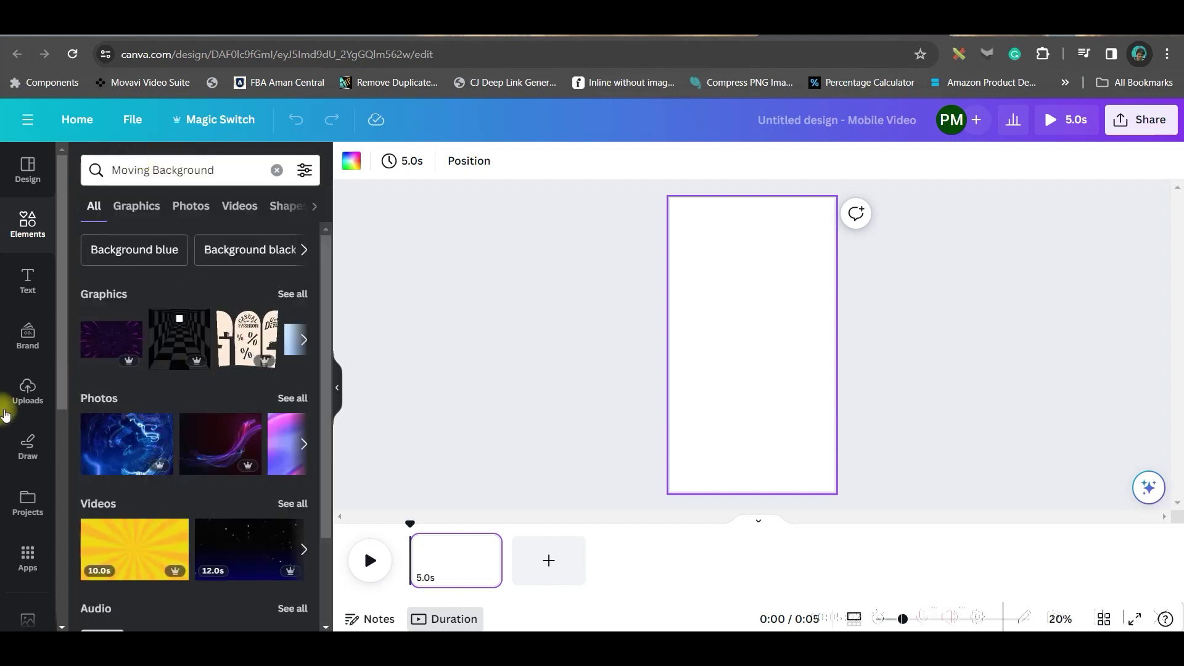
pyautogui.click(239, 206)
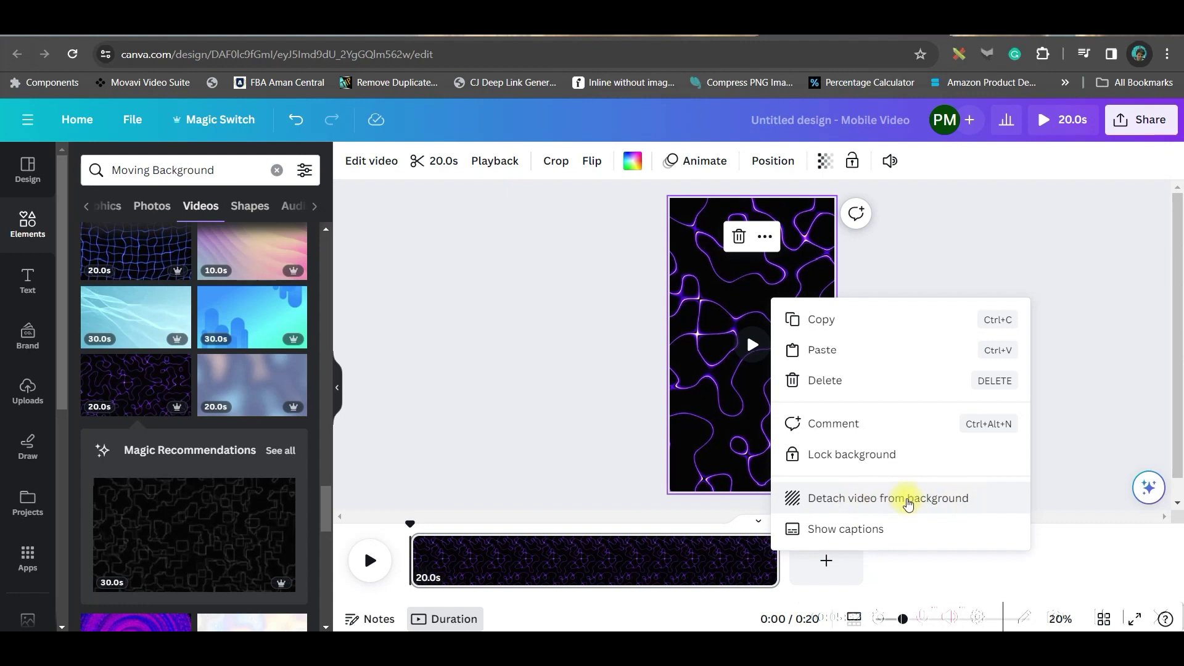
pyautogui.click(697, 265)
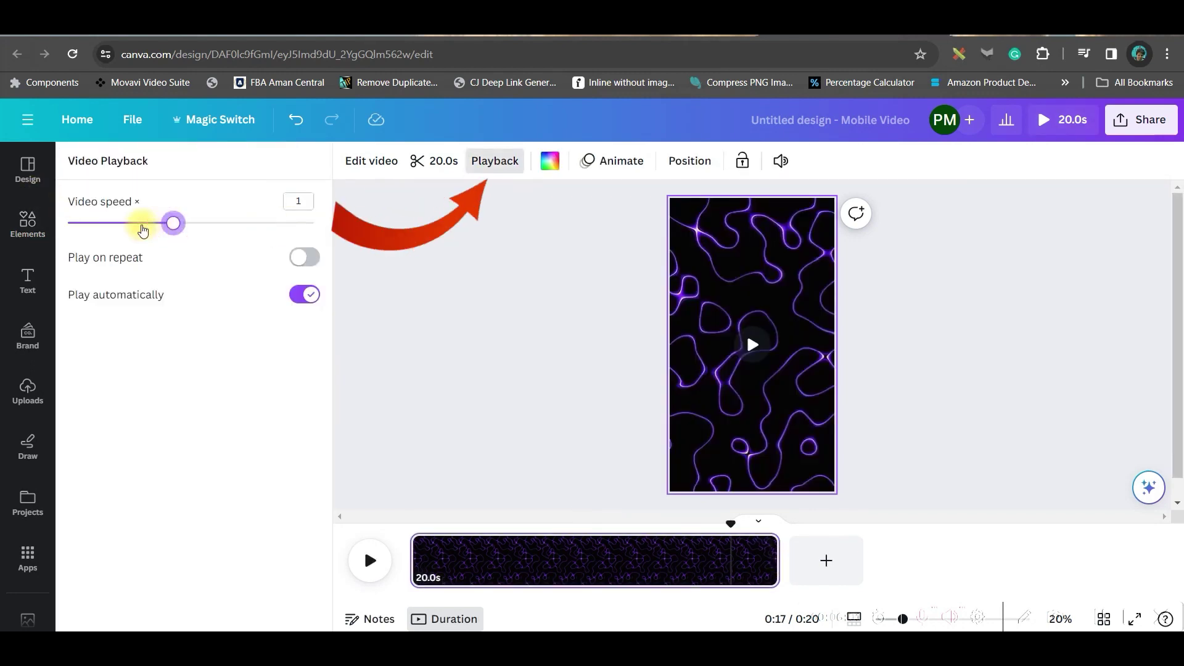
pyautogui.moveTo(170, 223); pyautogui.dragTo(102, 222)
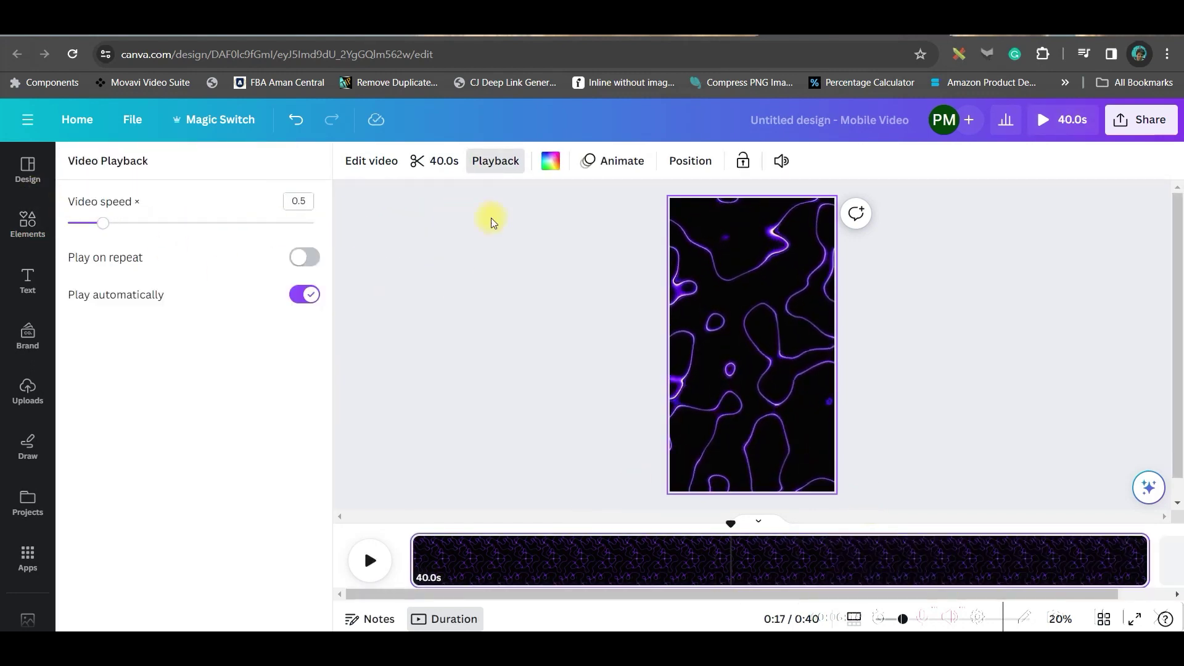
# Step: Add an uppercase 'VAGPE RIDDLE JIGGLE' heading and move it to the top of the page
pyautogui.click(18, 232)
pyautogui.click(27, 278)
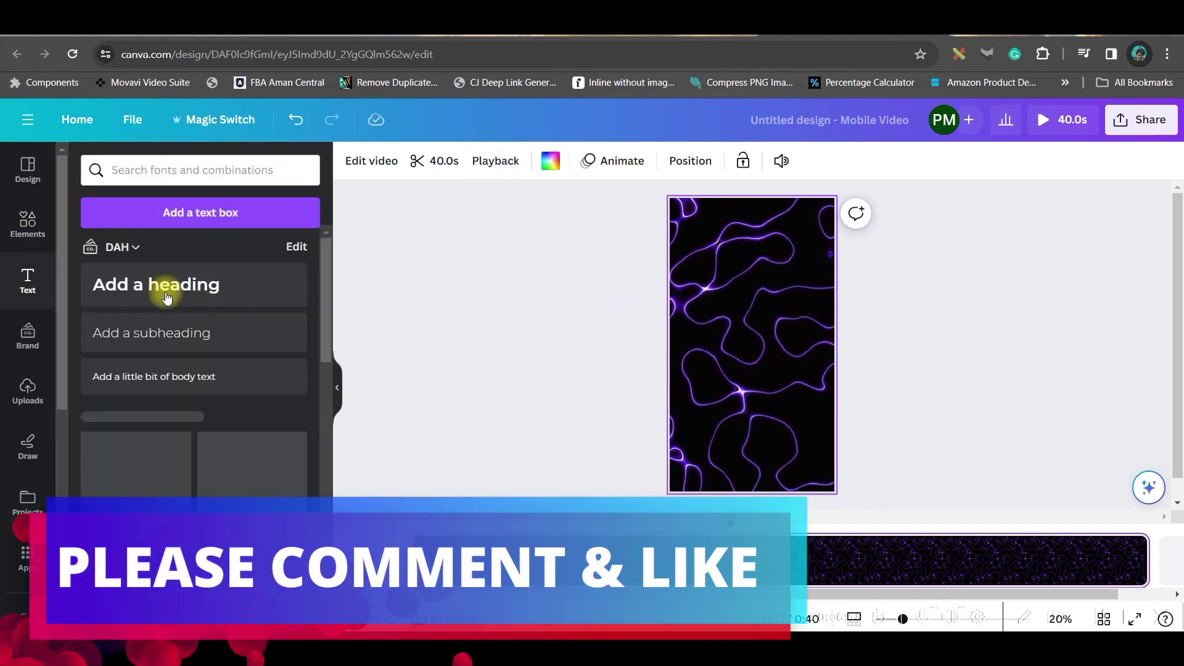
pyautogui.click(171, 287)
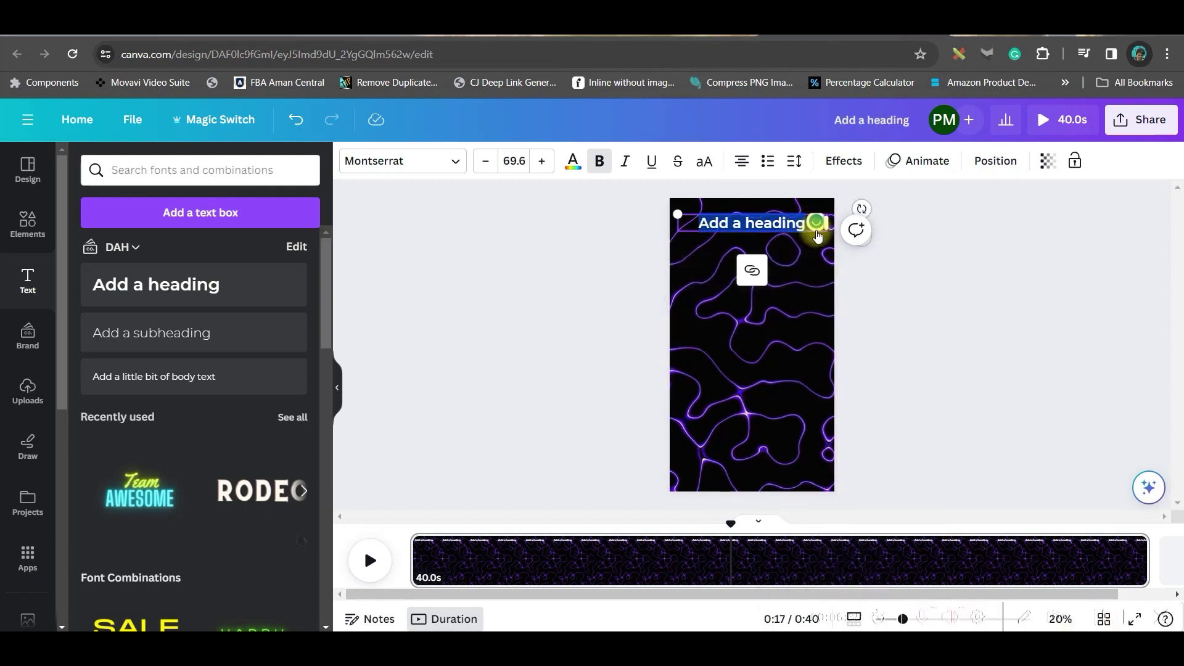
pyautogui.write('vag')
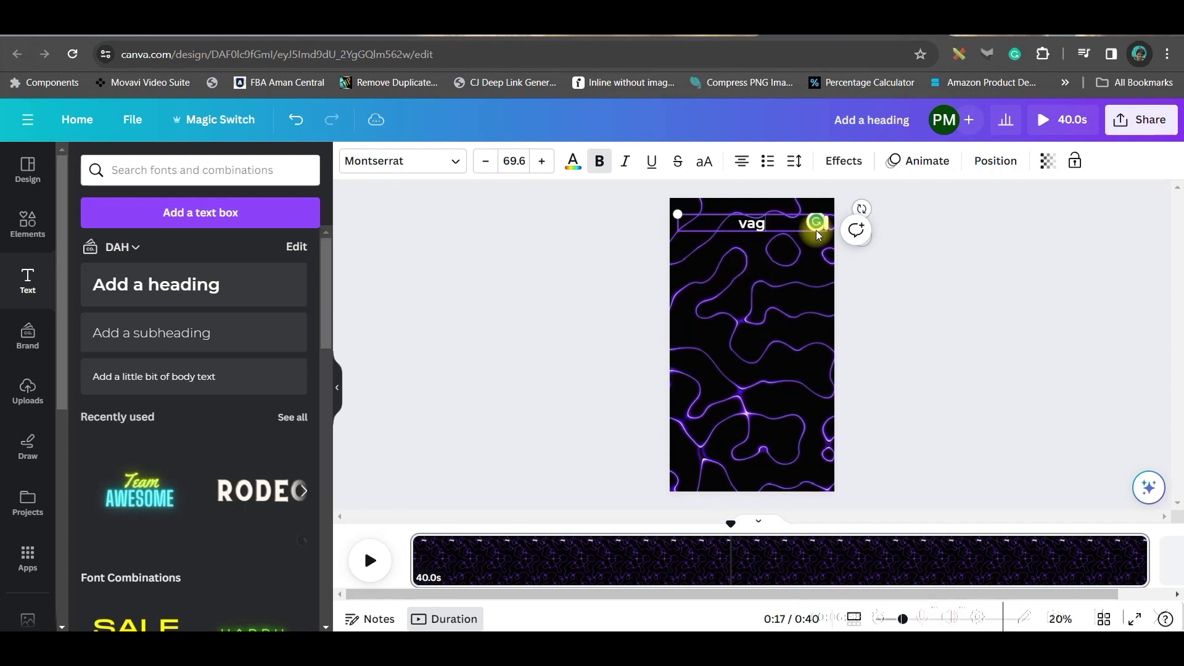
pyautogui.write('pe riddle jiggle')
pyautogui.click(705, 162)
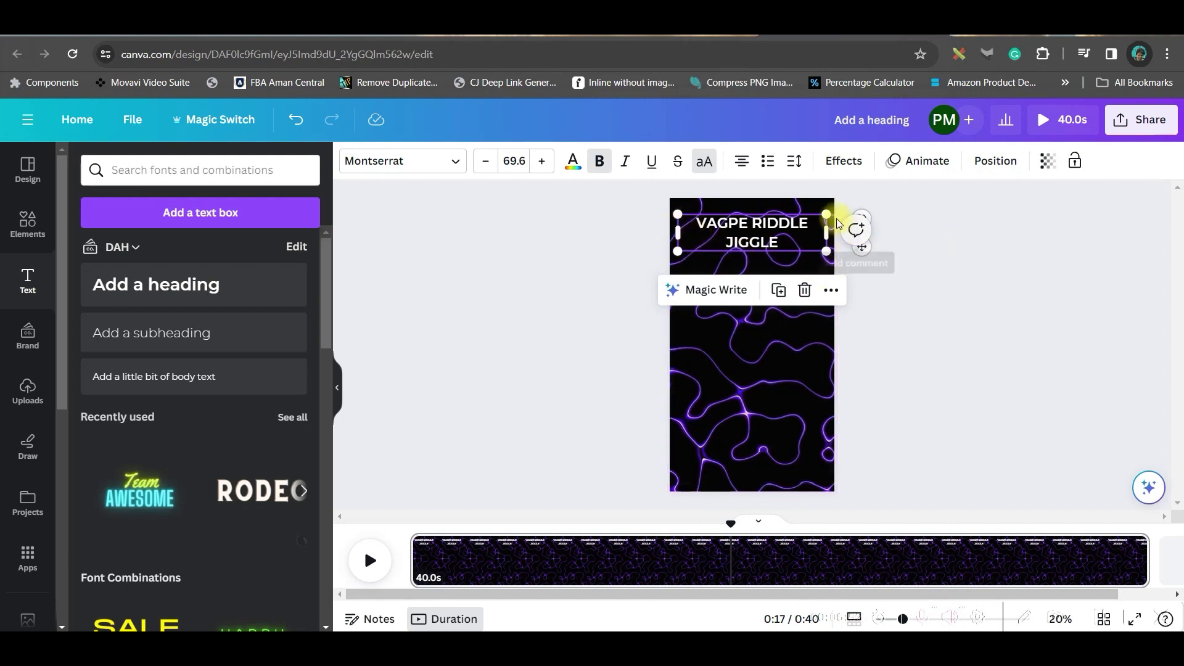
pyautogui.click(1030, 243)
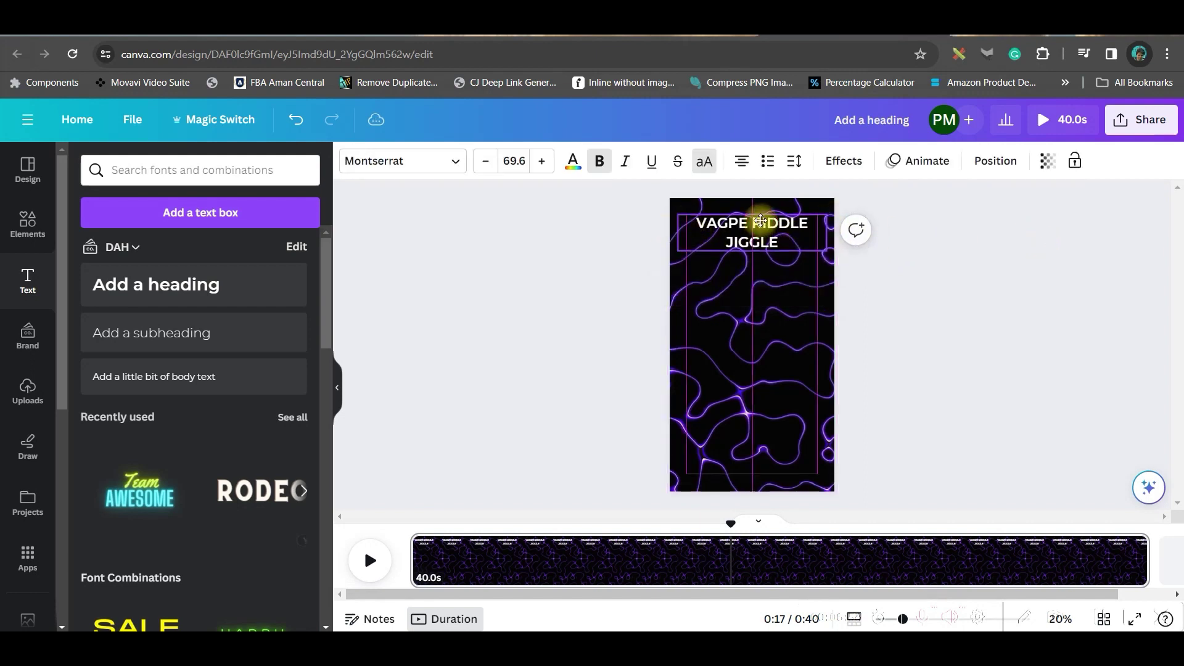
pyautogui.moveTo(760, 230); pyautogui.dragTo(761, 218)
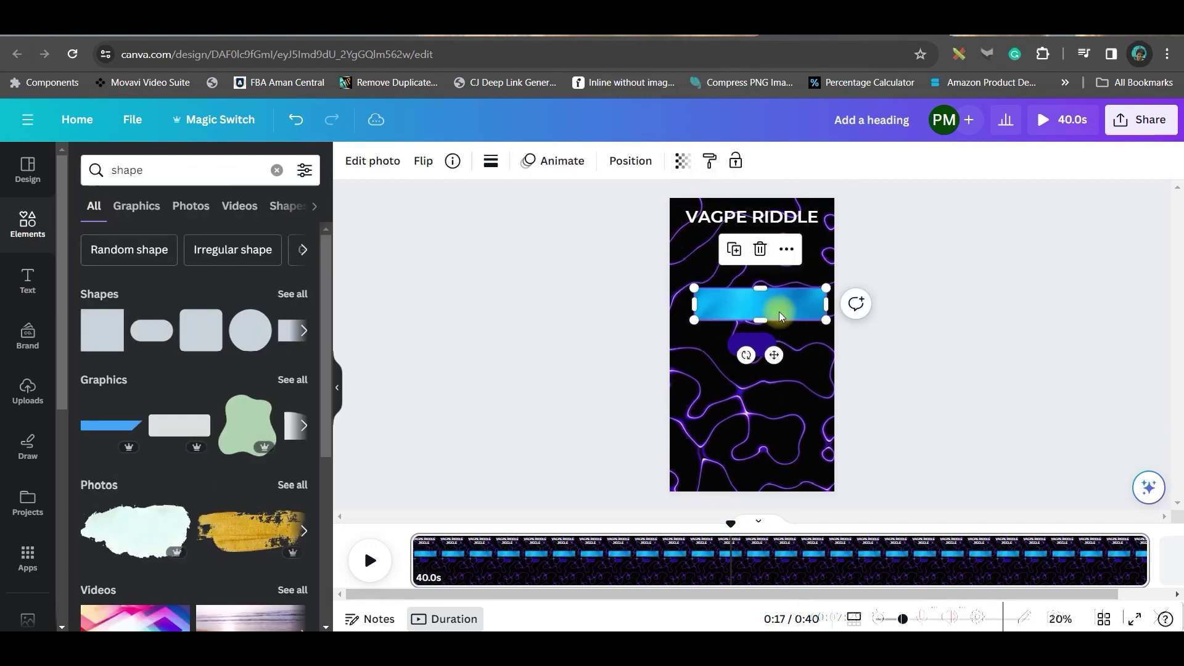
# Step: Fill the title's pill shape with a purple-pink gradient
pyautogui.click(803, 242)
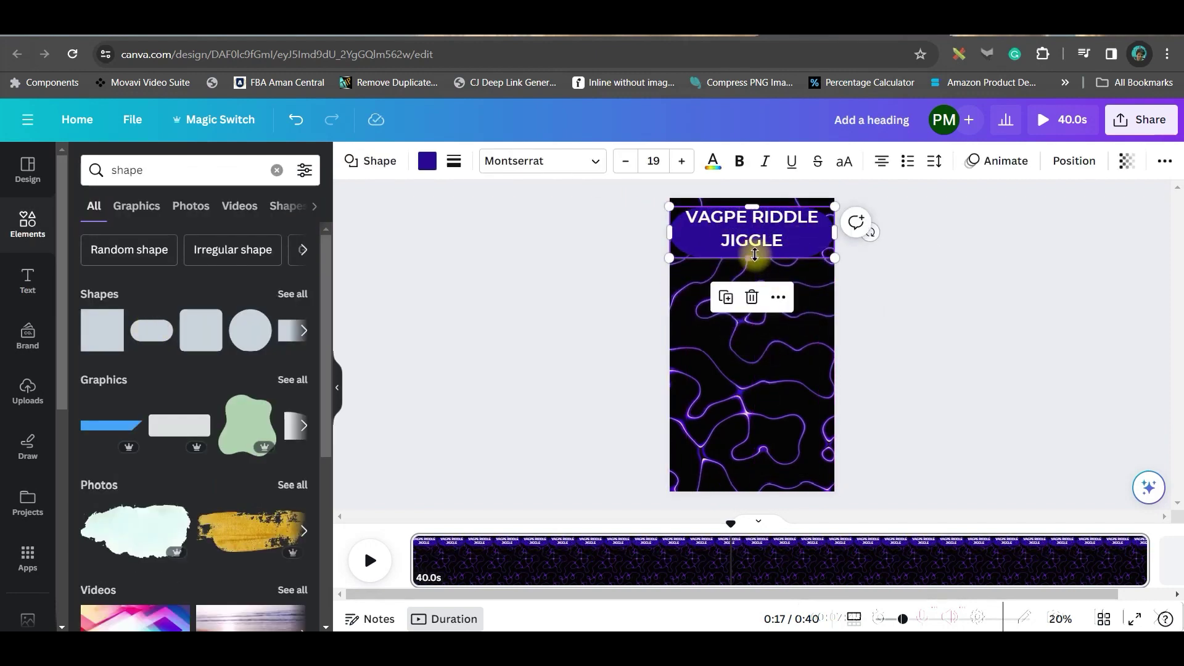
pyautogui.click(428, 161)
pyautogui.scroll(-4, 181, 434)
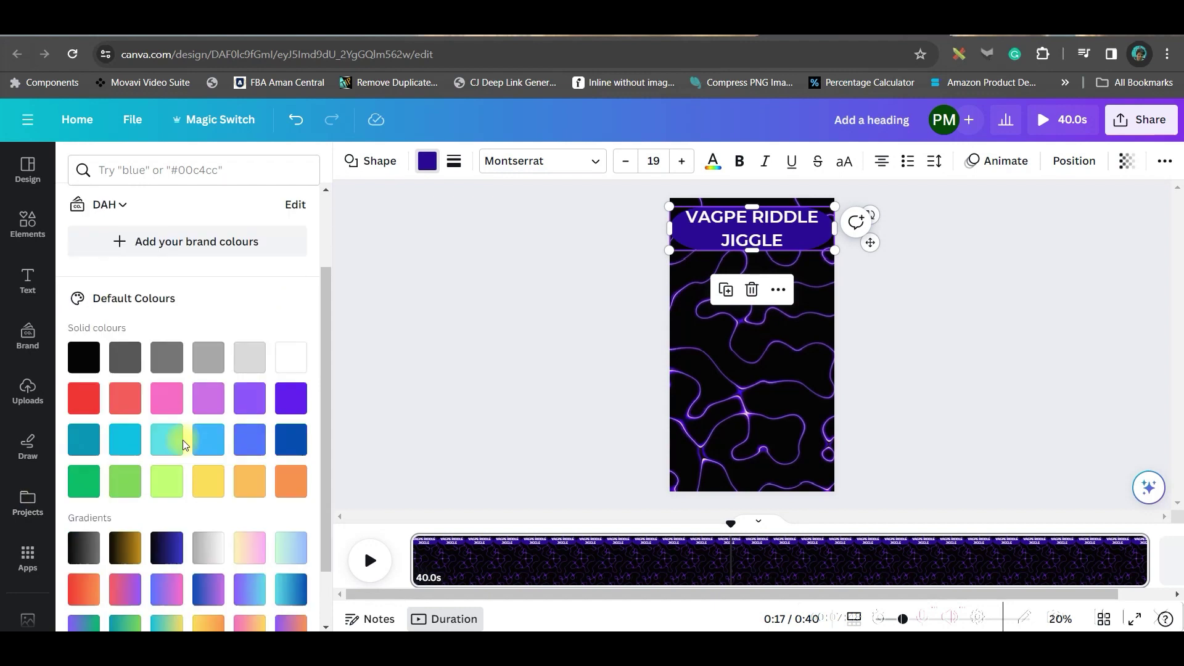
pyautogui.scroll(-2, 181, 451)
pyautogui.click(168, 516)
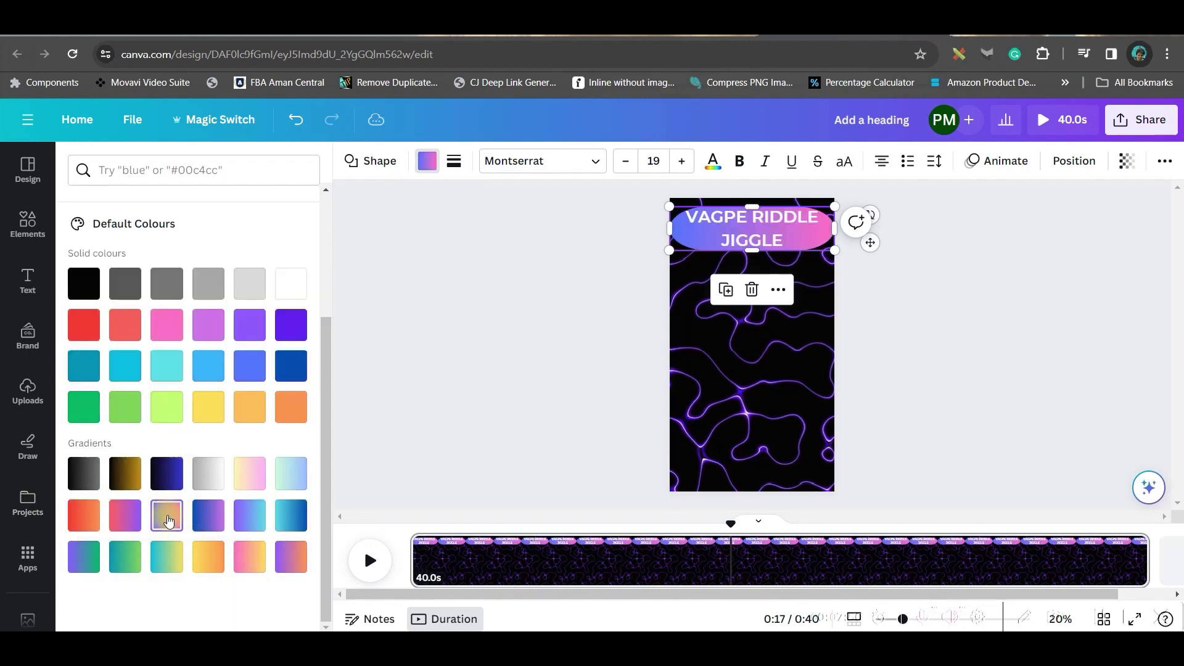
# Step: Make the riddle title black in the Intro Rust Base Shade font
pyautogui.click(766, 221)
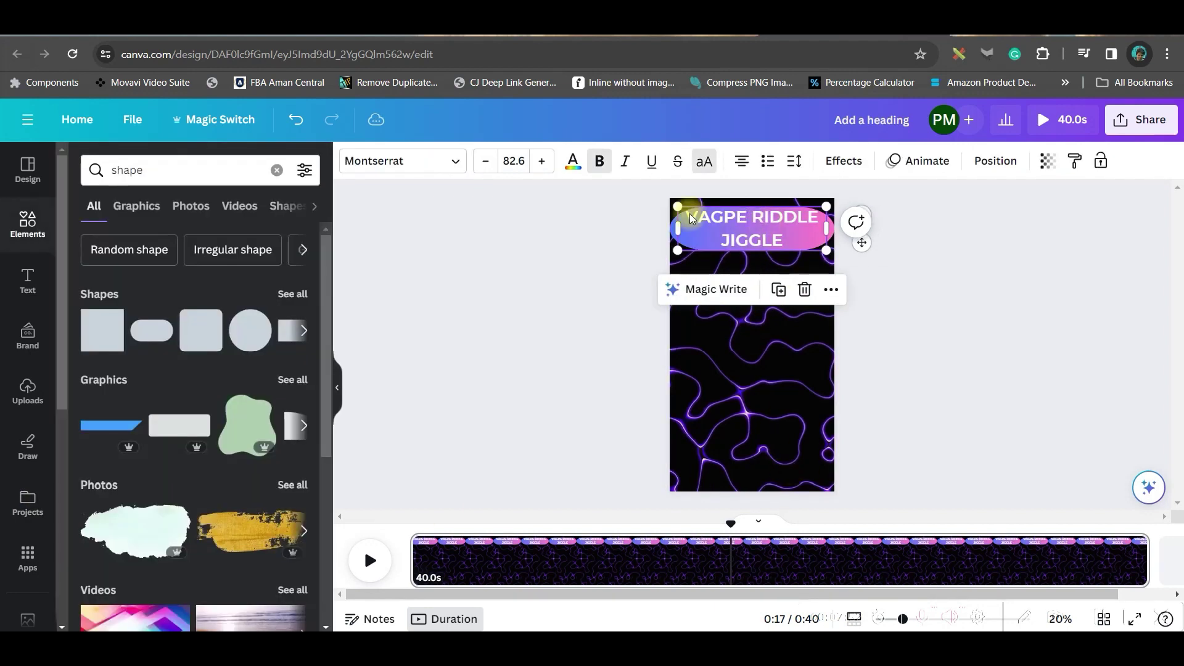
pyautogui.click(572, 161)
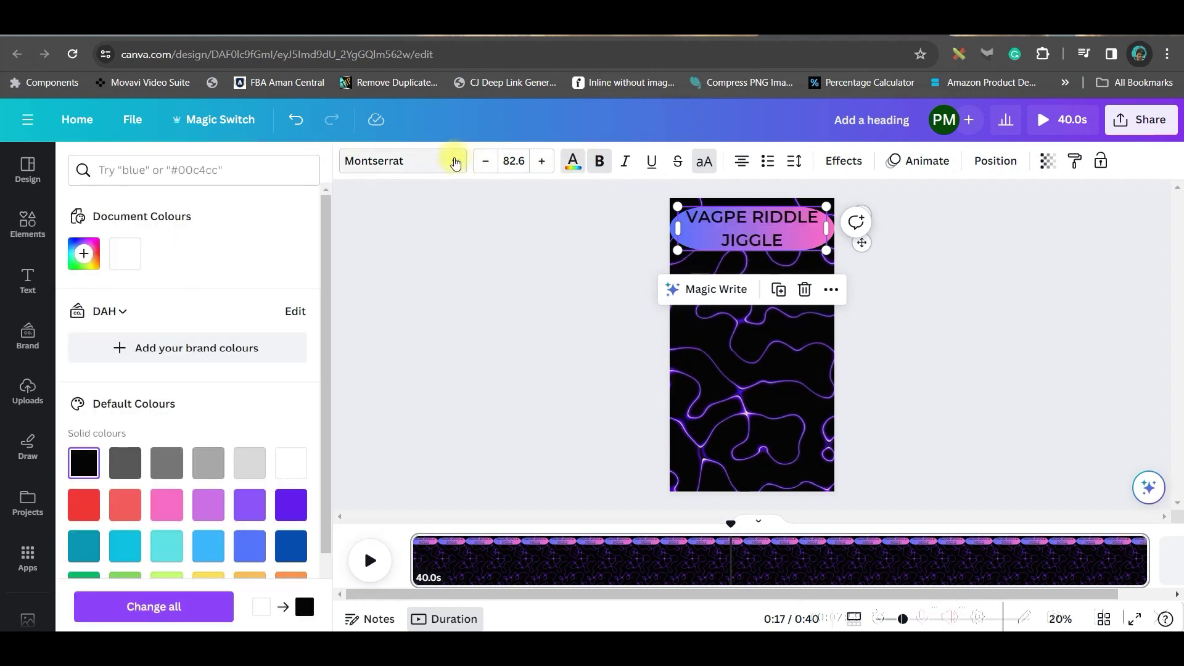
pyautogui.click(403, 160)
pyautogui.scroll(-3, 146, 409)
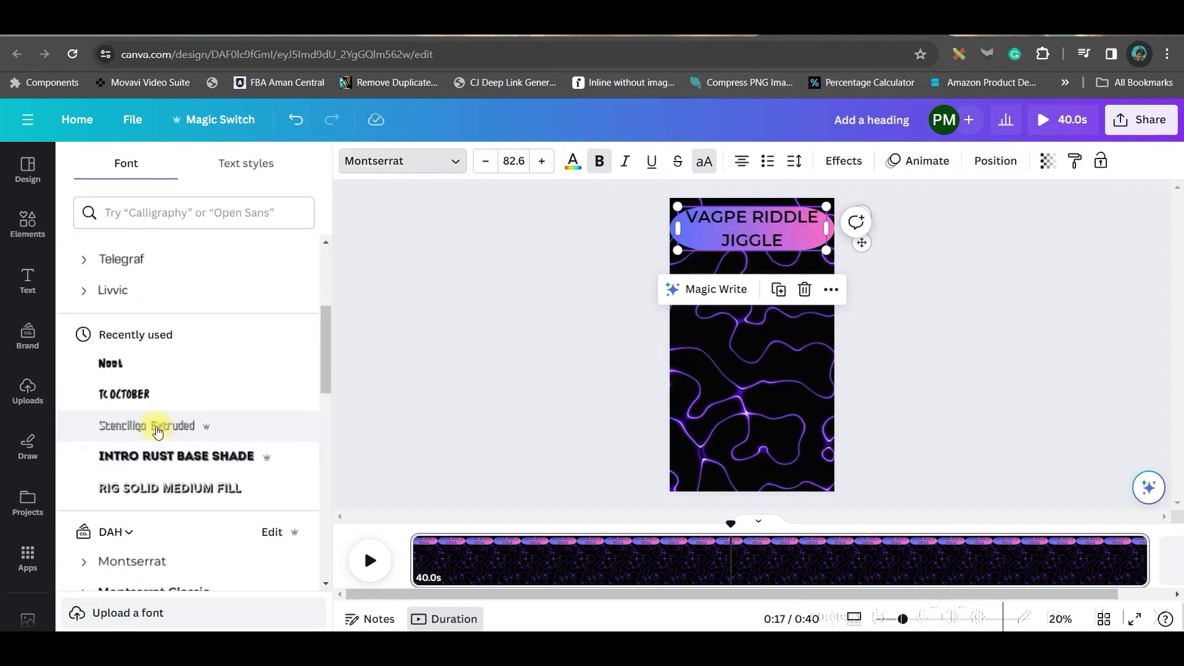
pyautogui.click(176, 455)
pyautogui.click(806, 408)
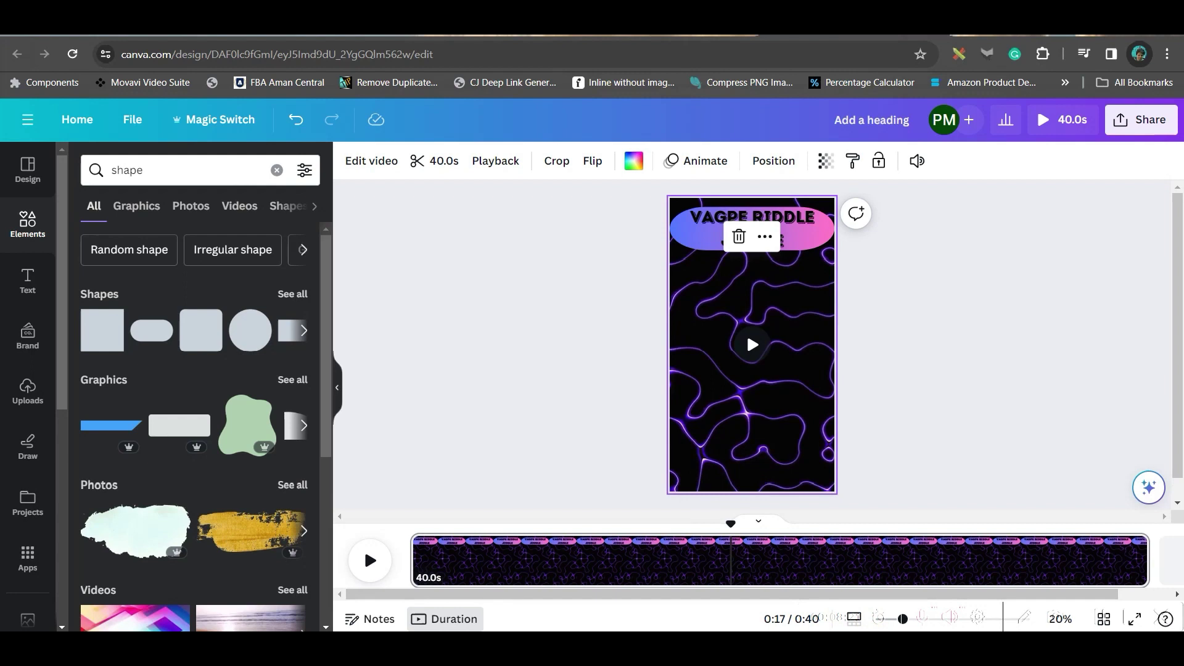
pyautogui.click(843, 569)
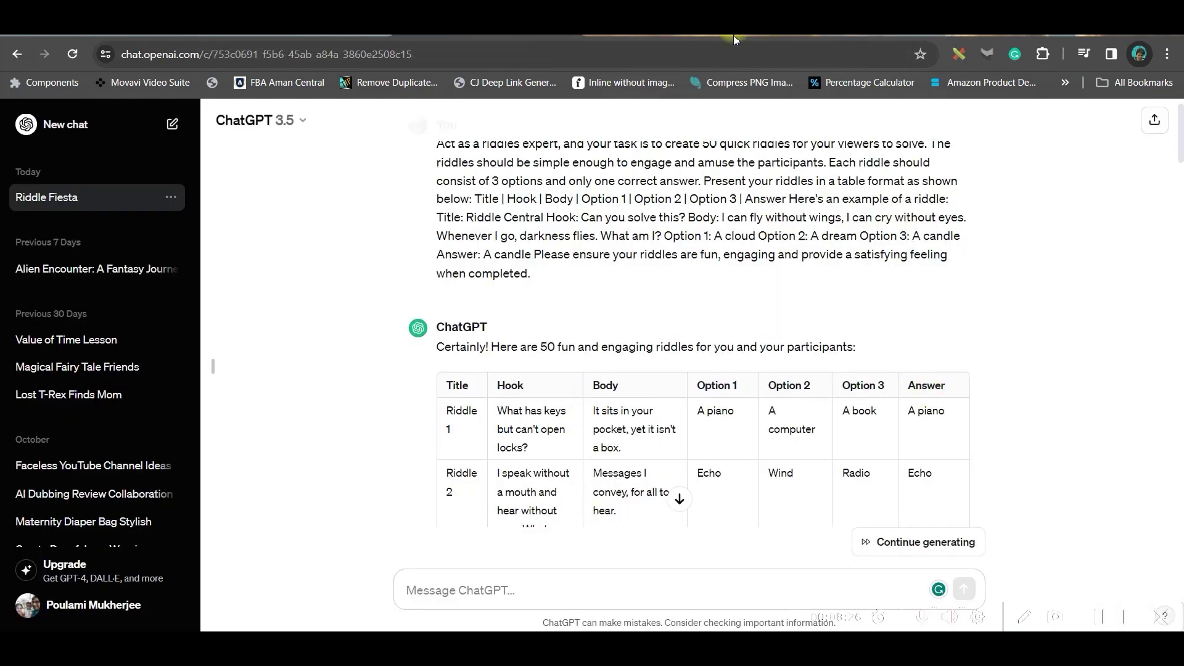
# Step: Add heading boxes retyped as HOOK, BODY, OPTION 1, OPTION 2 and OPTION 3, duplicating the options
pyautogui.click(710, 39)
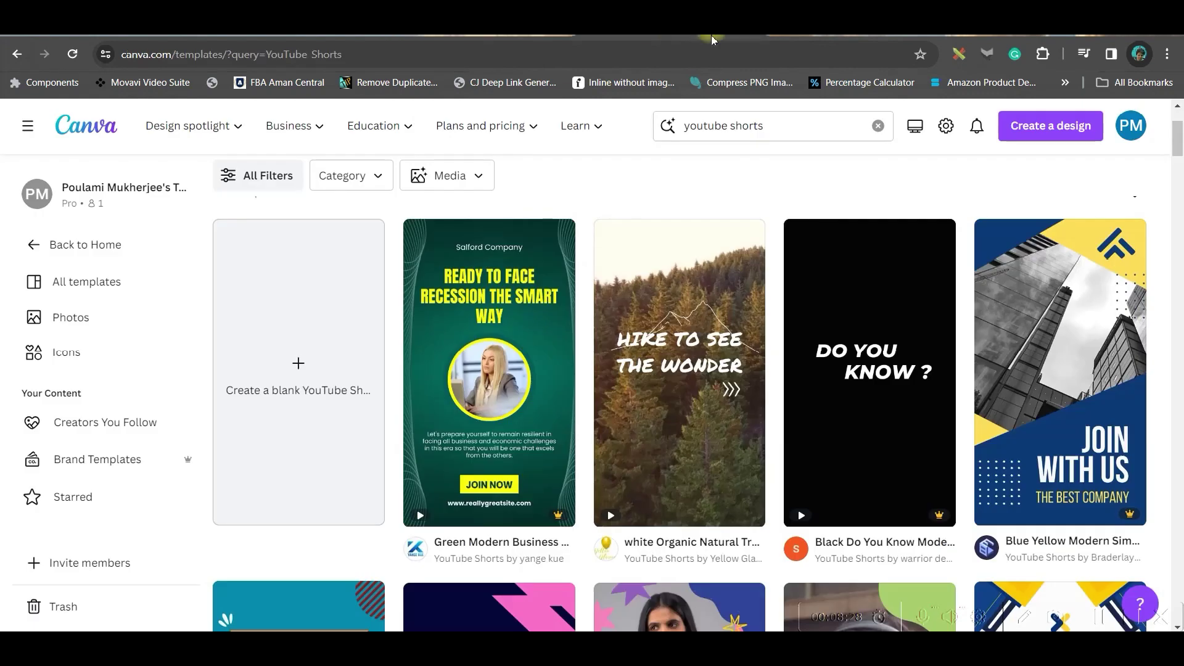
pyautogui.click(788, 37)
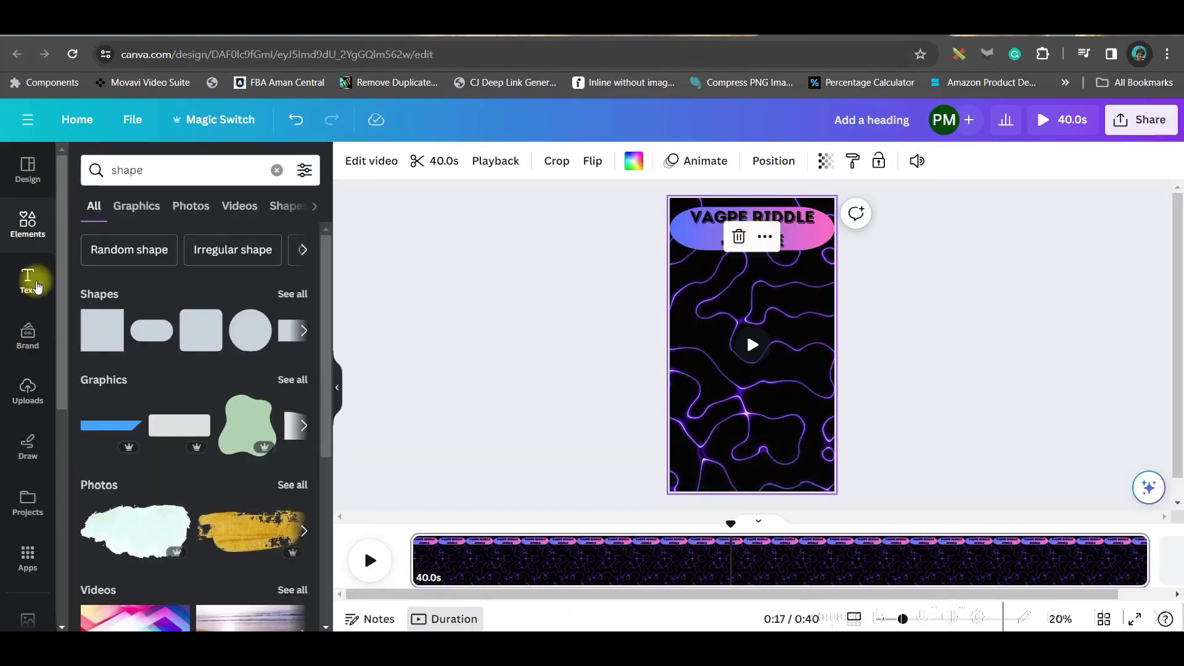
pyautogui.click(27, 280)
pyautogui.click(156, 285)
pyautogui.click(156, 284)
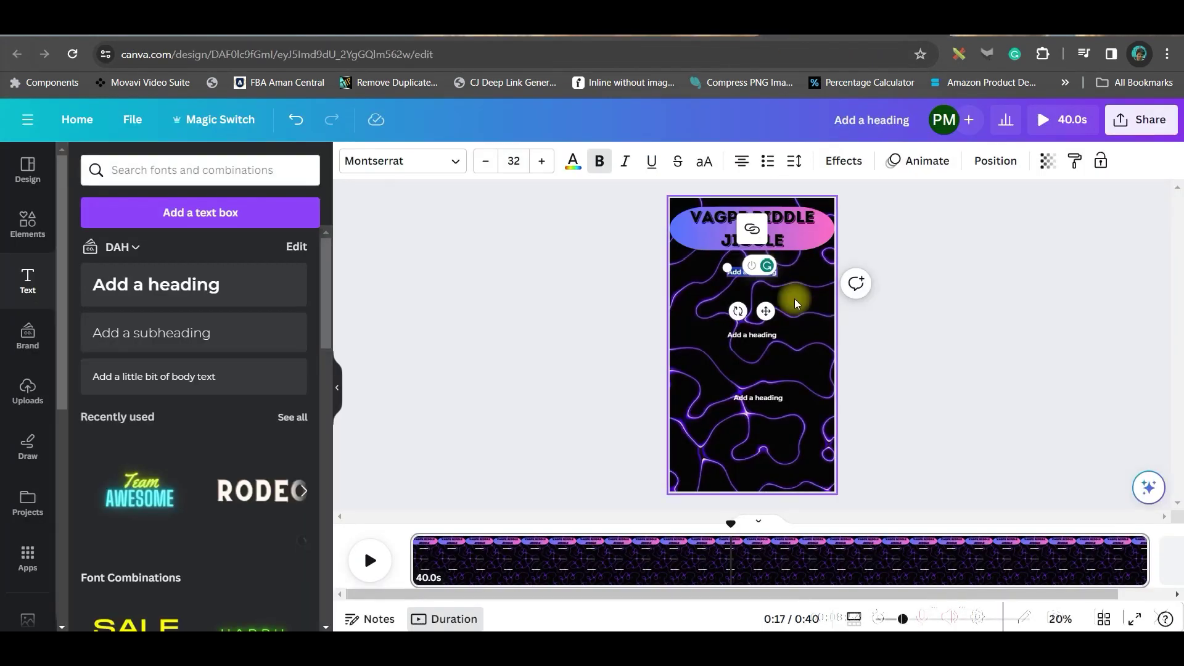
pyautogui.write('HOOK')
pyautogui.doubleClick(753, 334)
pyautogui.write('B')
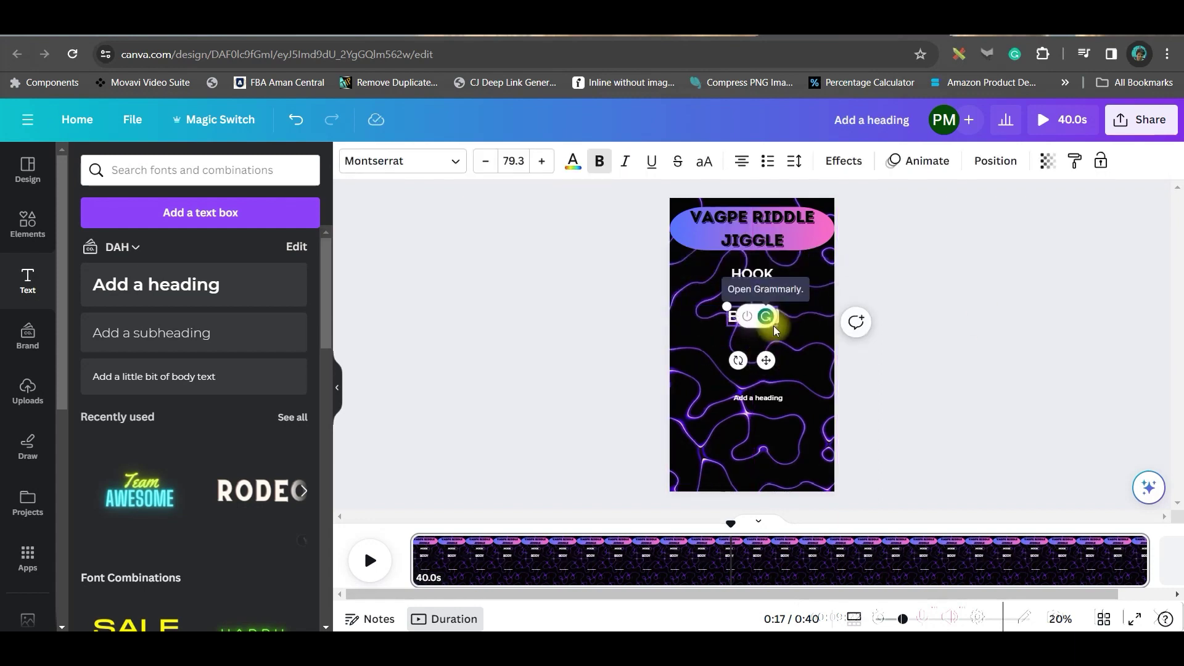
pyautogui.write('ODYOPTION 1OPTION 2')
pyautogui.hotkey('ctrl', 'd')
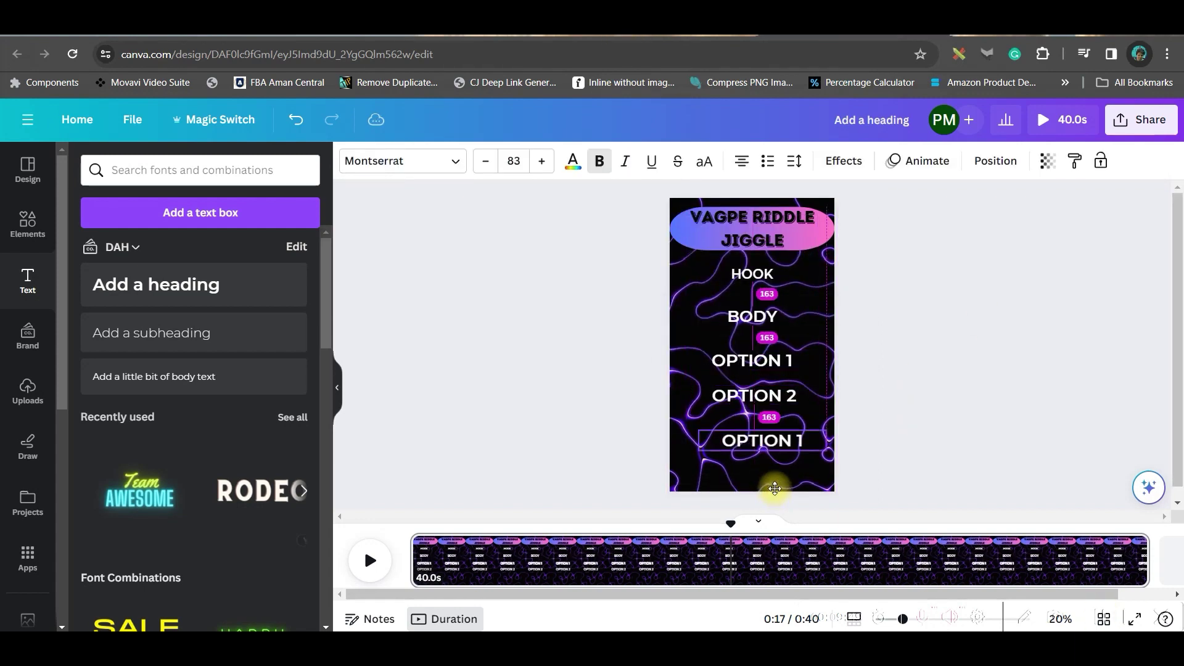
pyautogui.write('OPTION 3')
pyautogui.click(817, 417)
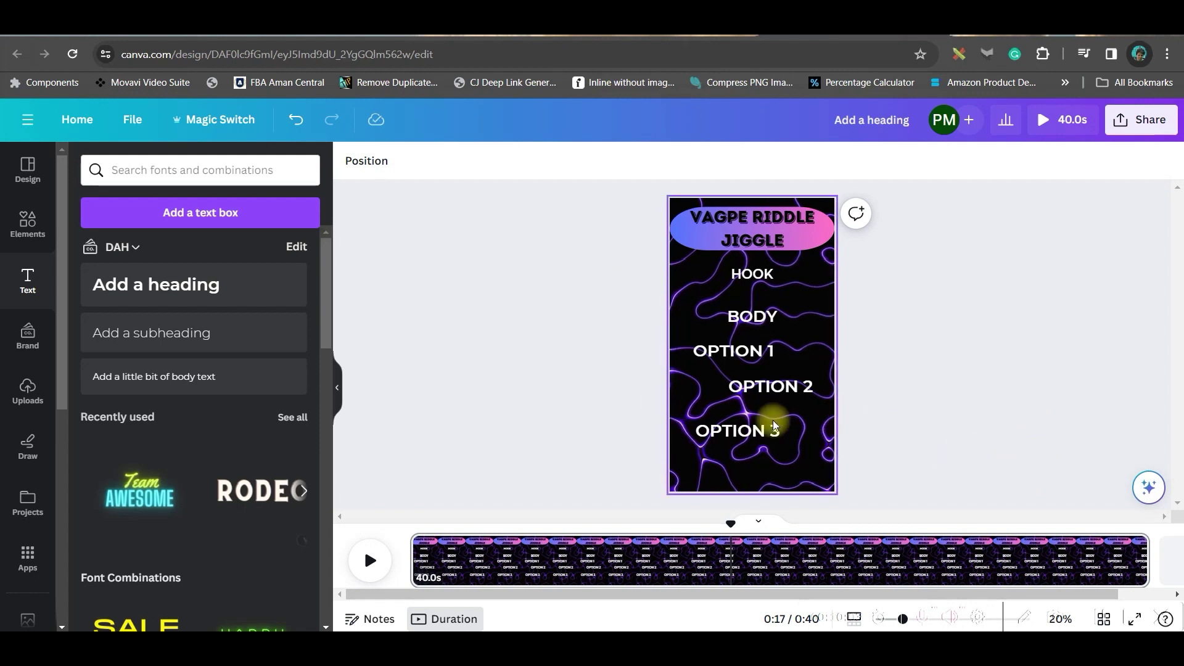
pyautogui.click(846, 467)
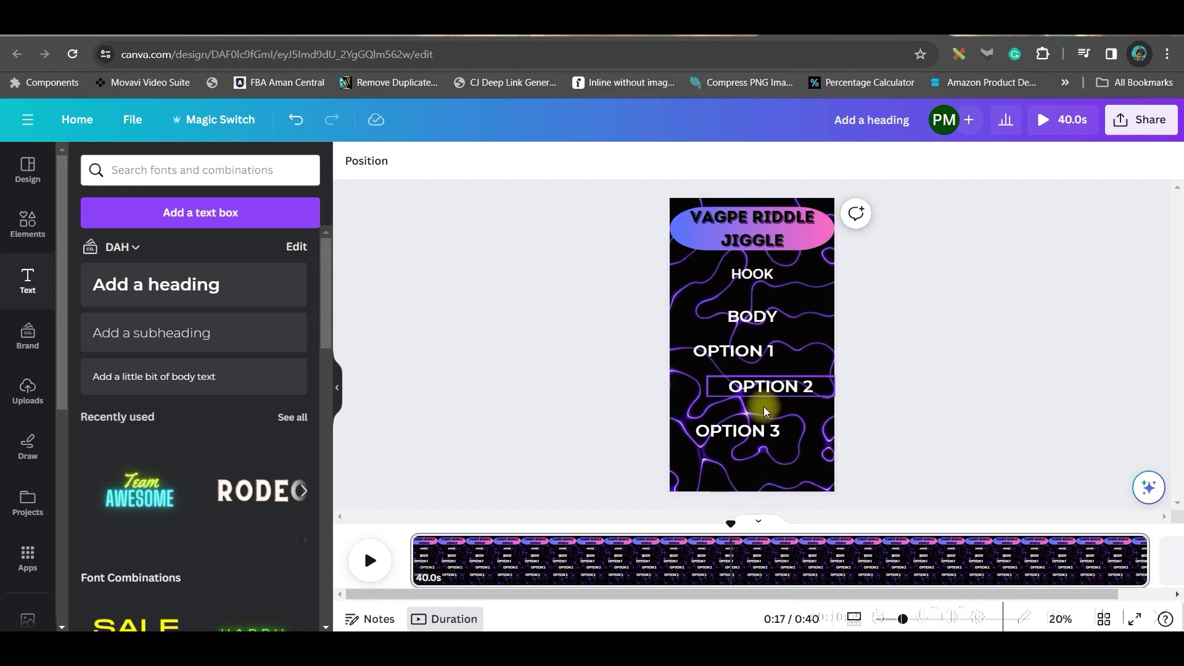
# Step: Group the riddle title with its gradient pill and show the group's timing
pyautogui.click(757, 236)
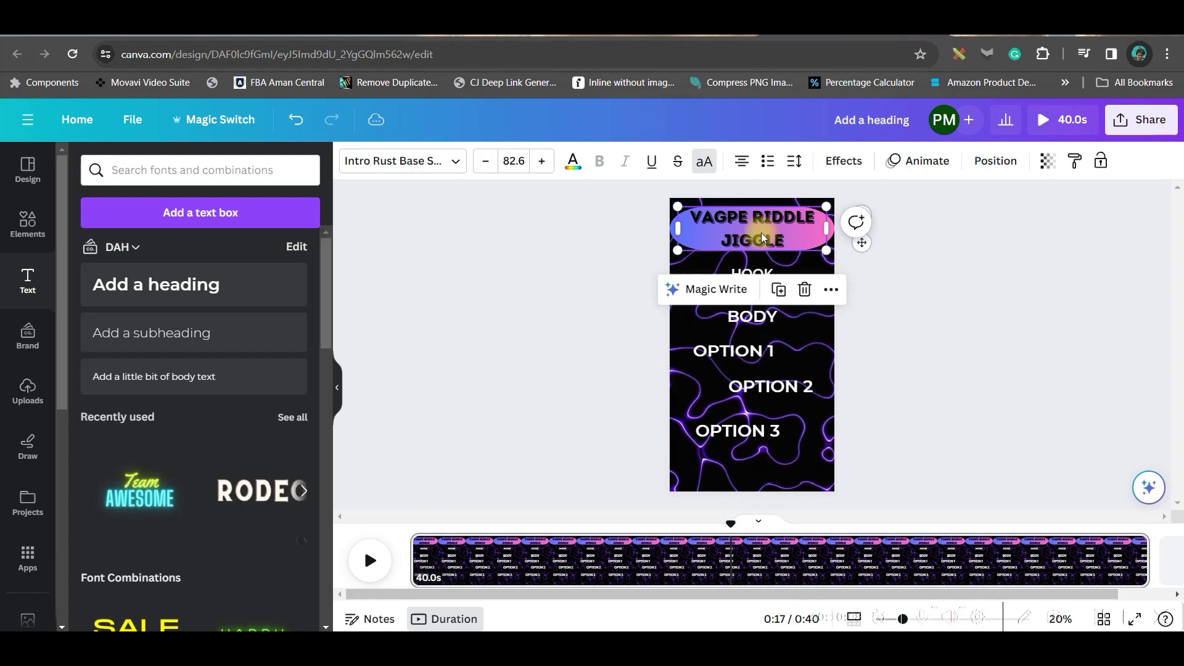
pyautogui.keyDown('shift'); pyautogui.click(811, 228); pyautogui.keyUp('shift')
pyautogui.click(764, 289)
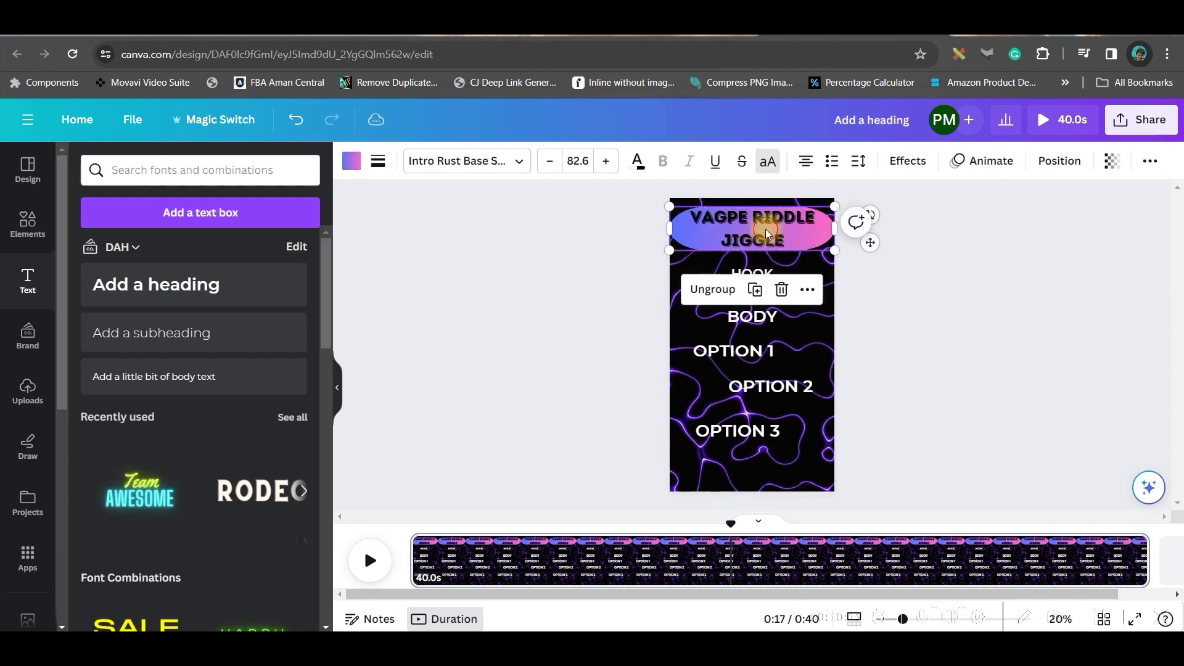
pyautogui.rightClick(740, 232)
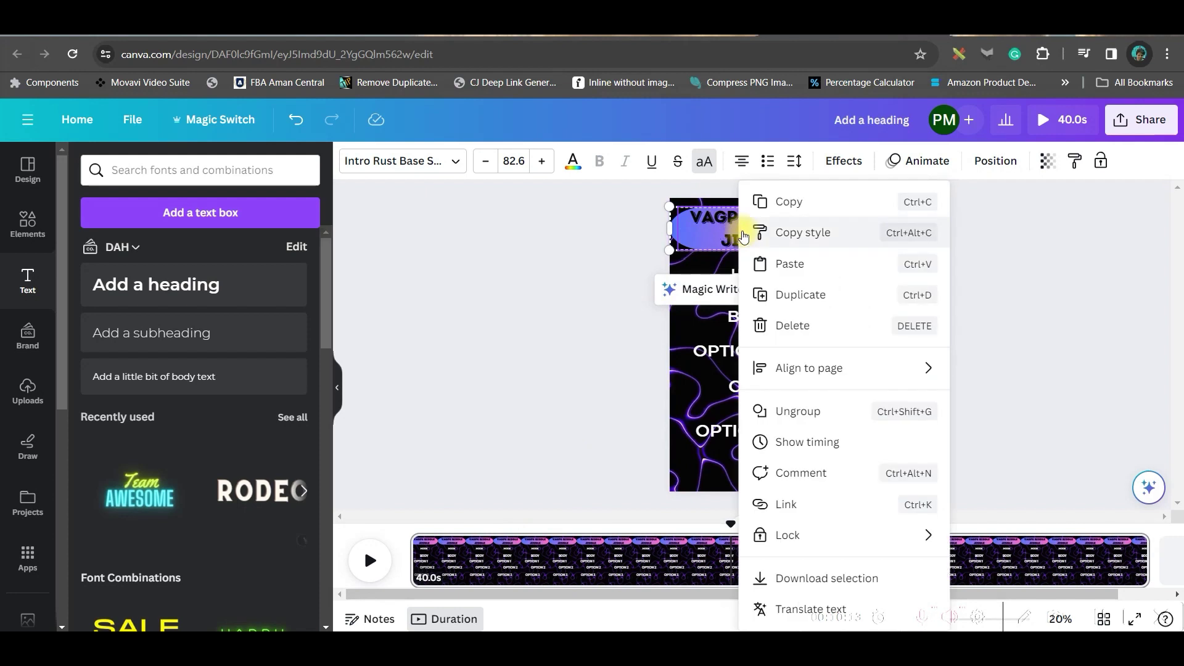
pyautogui.click(807, 442)
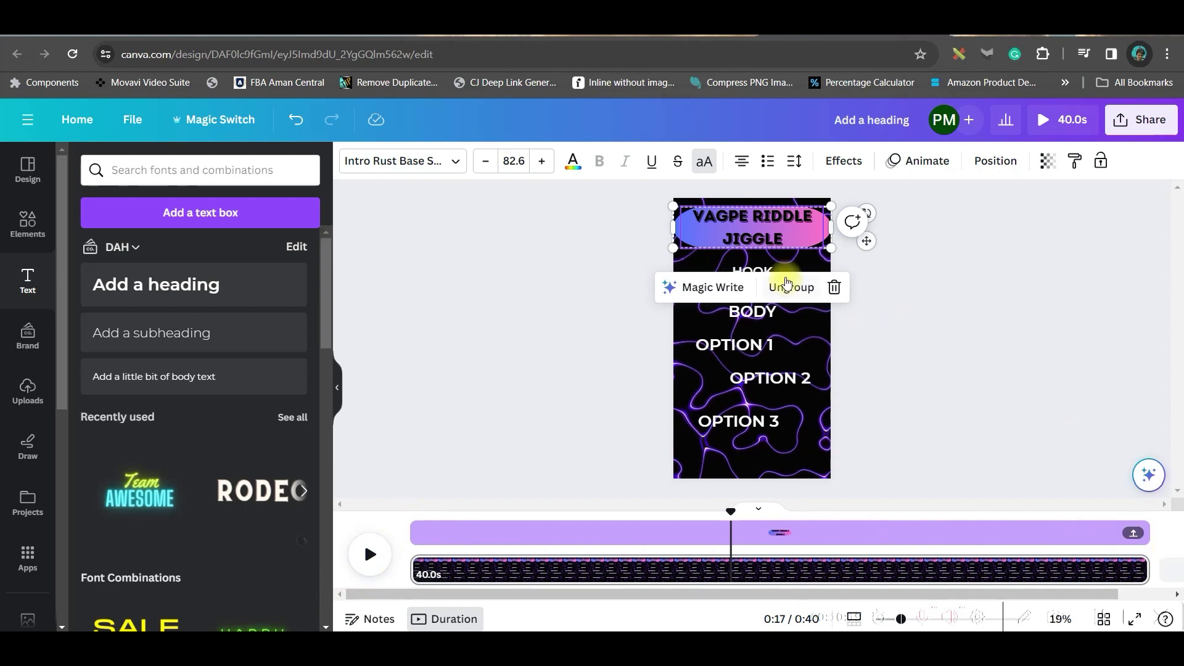
pyautogui.click(907, 315)
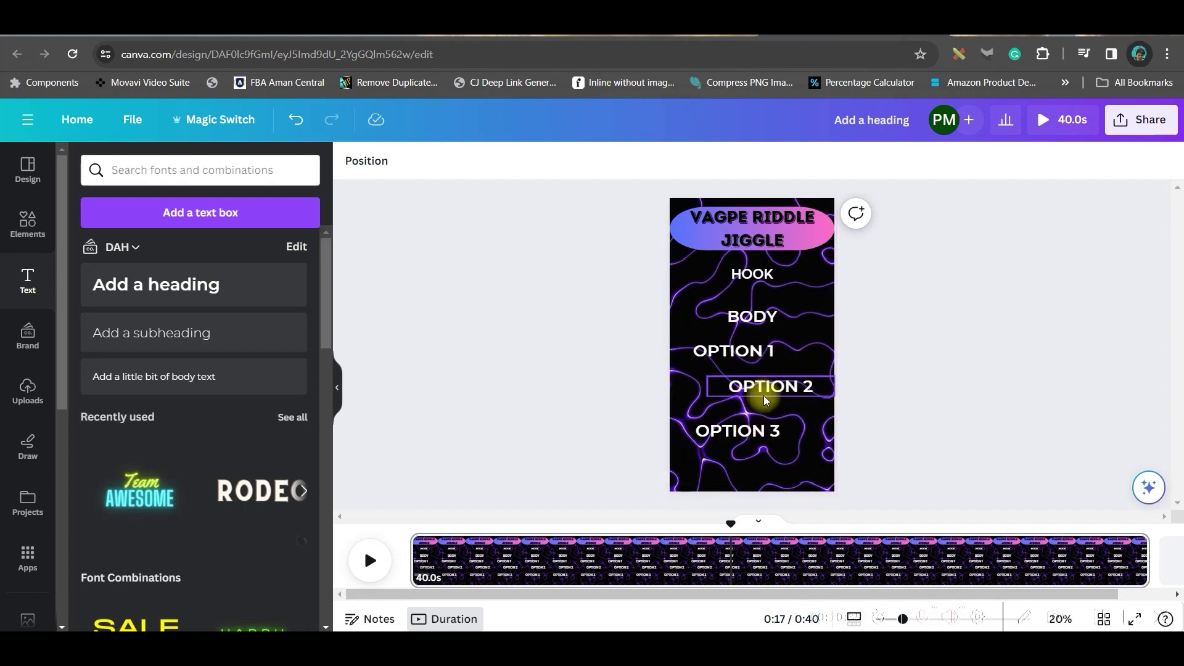
# Step: Show the BODY heading's timing on the timeline
pyautogui.click(760, 314)
pyautogui.rightClick(766, 320)
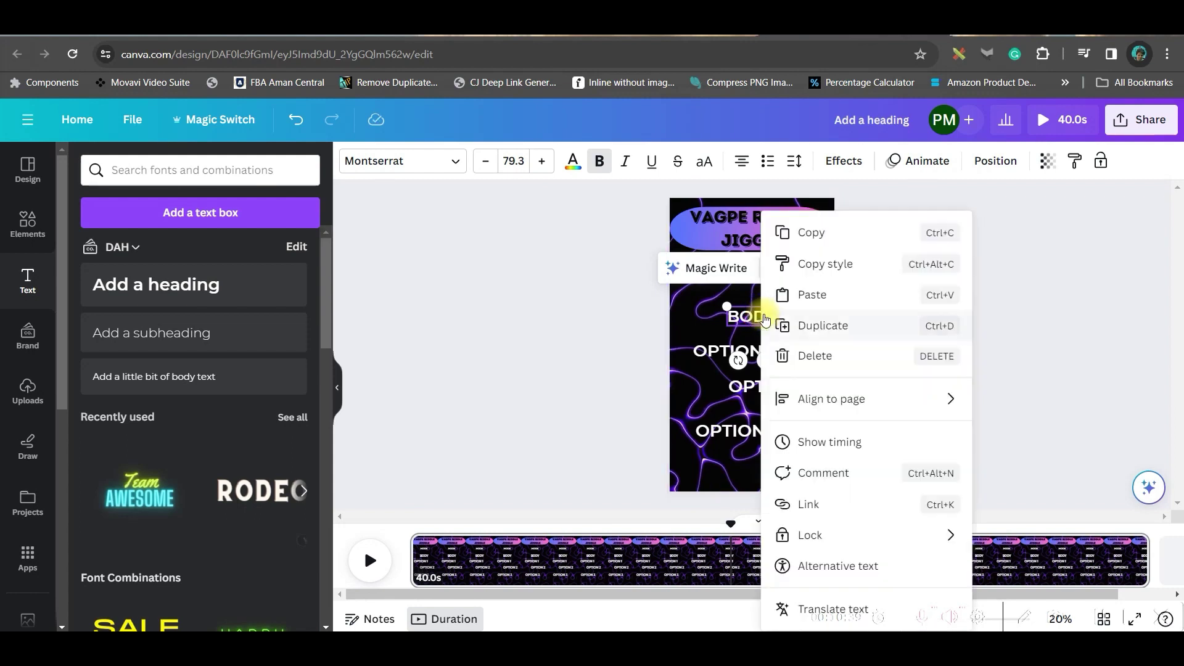
pyautogui.click(830, 443)
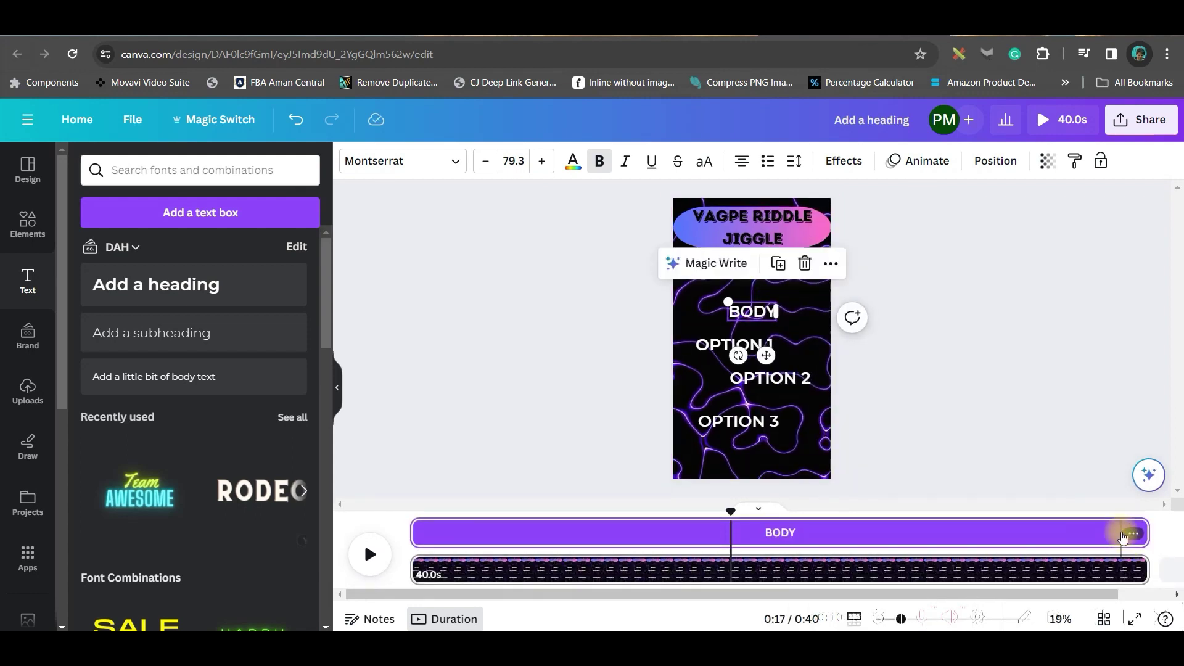
pyautogui.click(958, 318)
# Step: Trim OPTION 3's timing bar so it appears later and disappears earlier
pyautogui.click(764, 467)
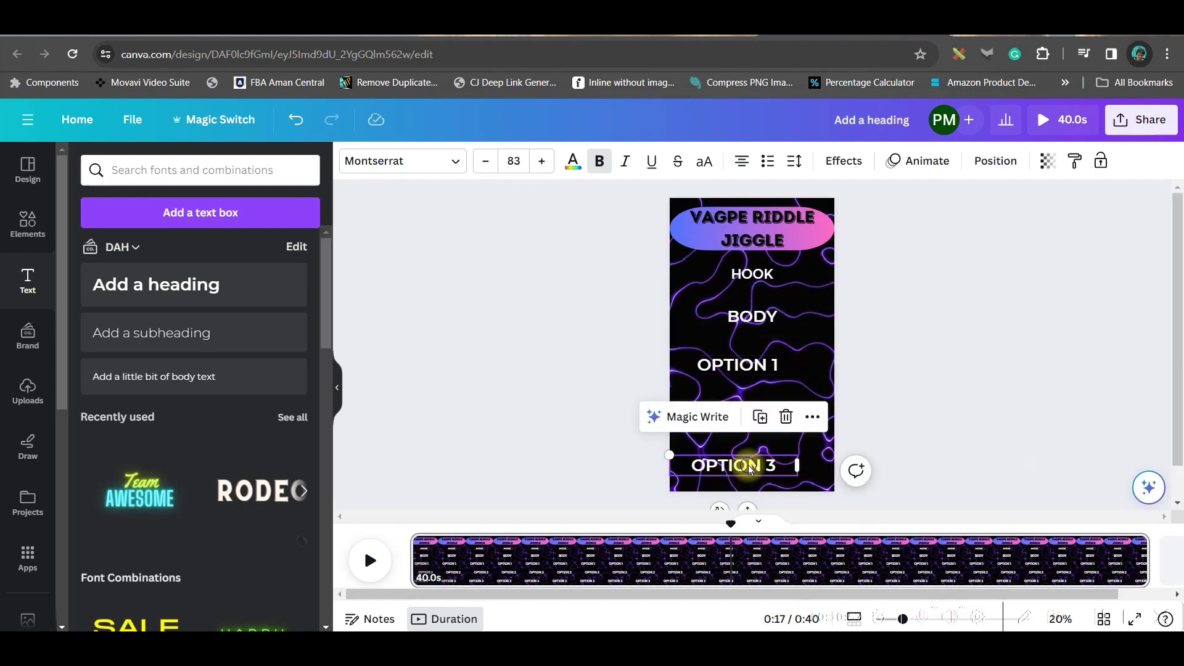
pyautogui.rightClick(749, 466)
pyautogui.click(836, 441)
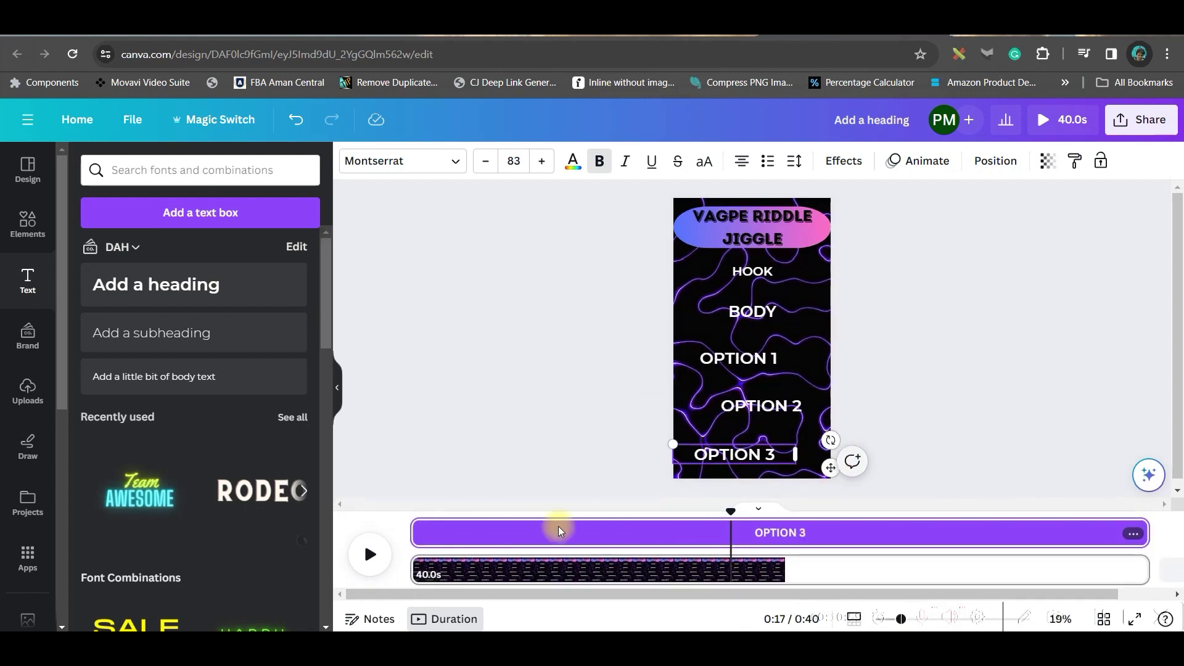
pyautogui.moveTo(415, 544); pyautogui.dragTo(542, 545)
pyautogui.moveTo(1146, 533); pyautogui.dragTo(989, 539)
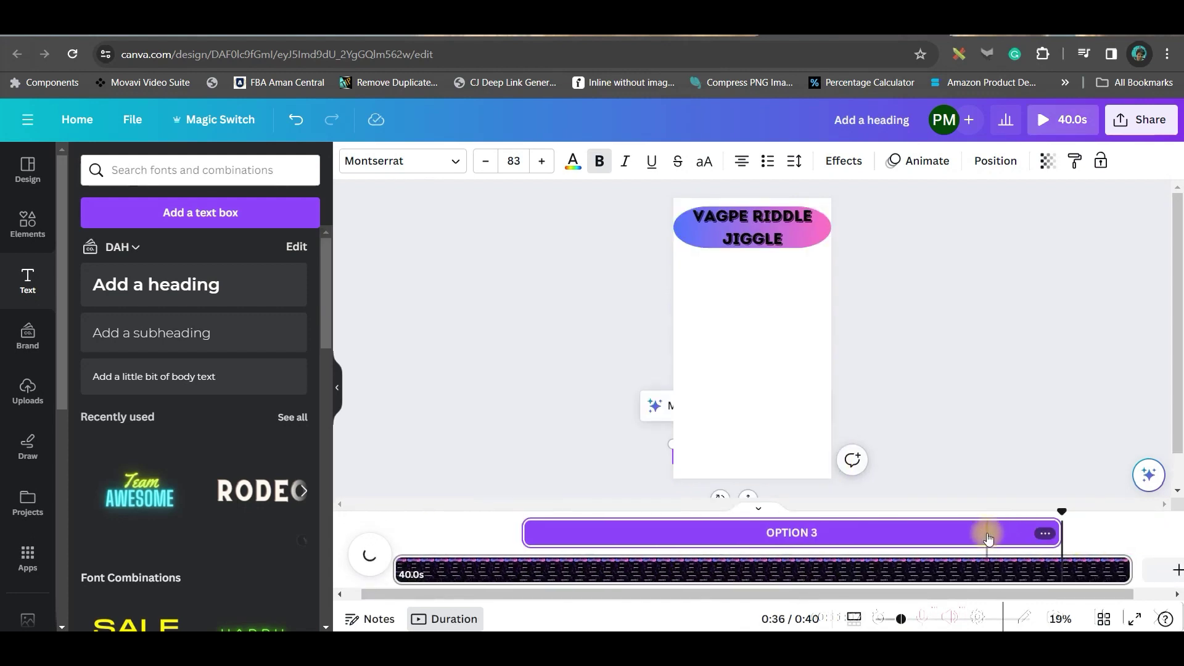
pyautogui.click(783, 408)
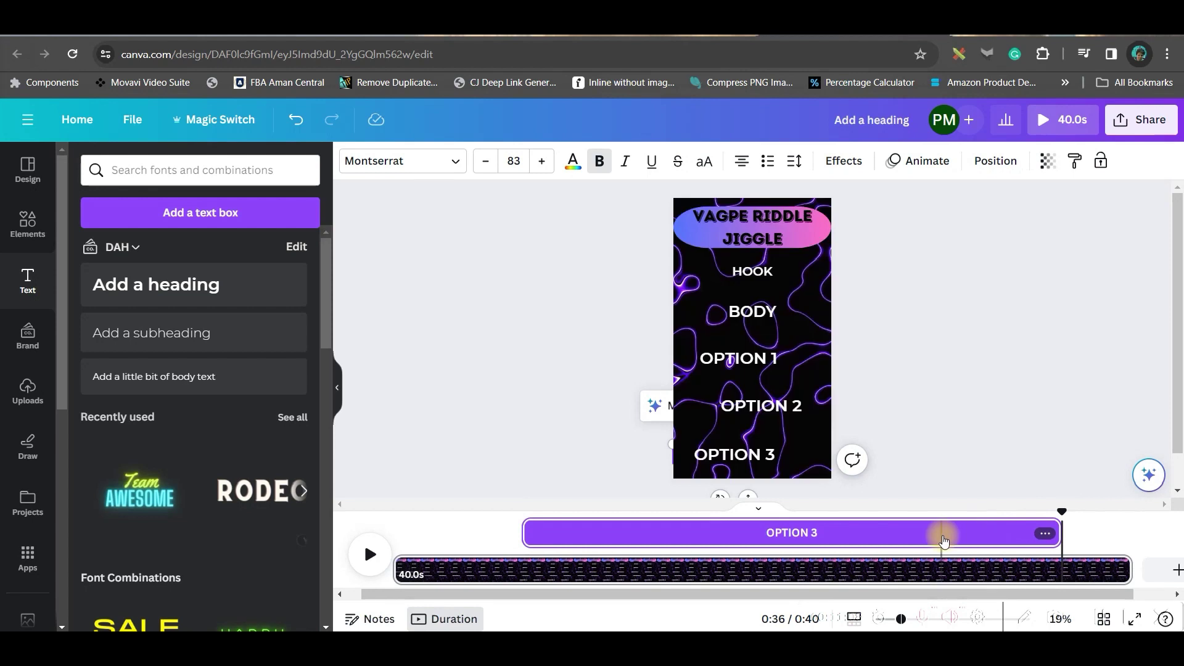
# Step: Trim the OPTION 2 text's timeline bar so it appears later in the video
pyautogui.click(791, 412)
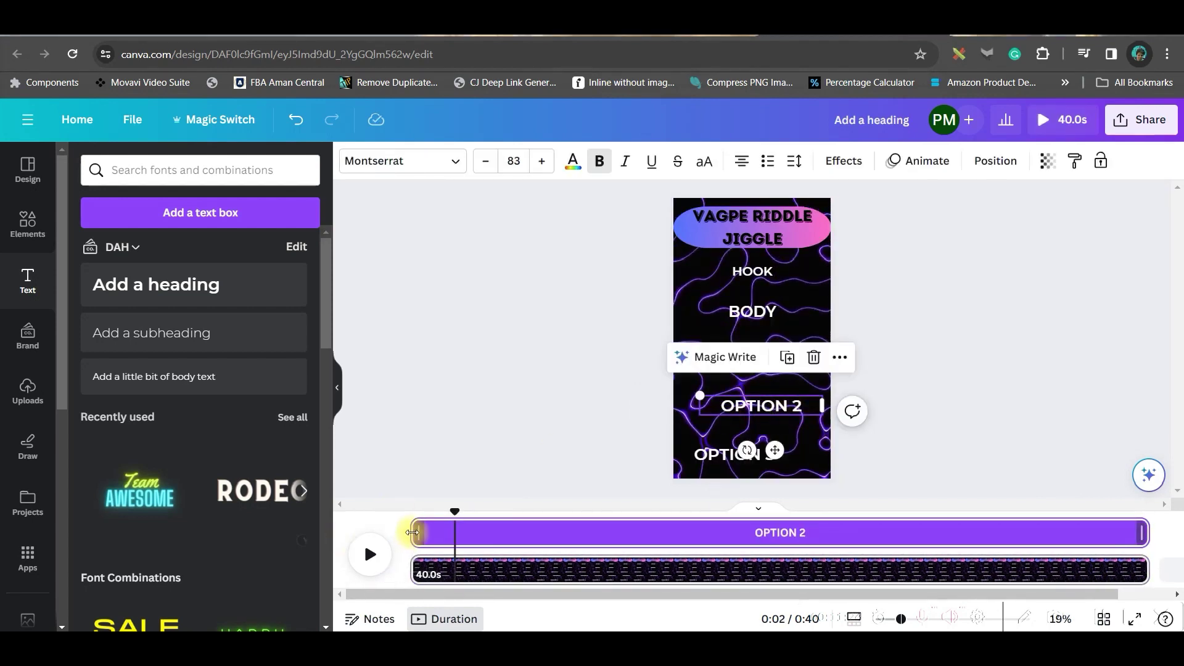
pyautogui.click(731, 454)
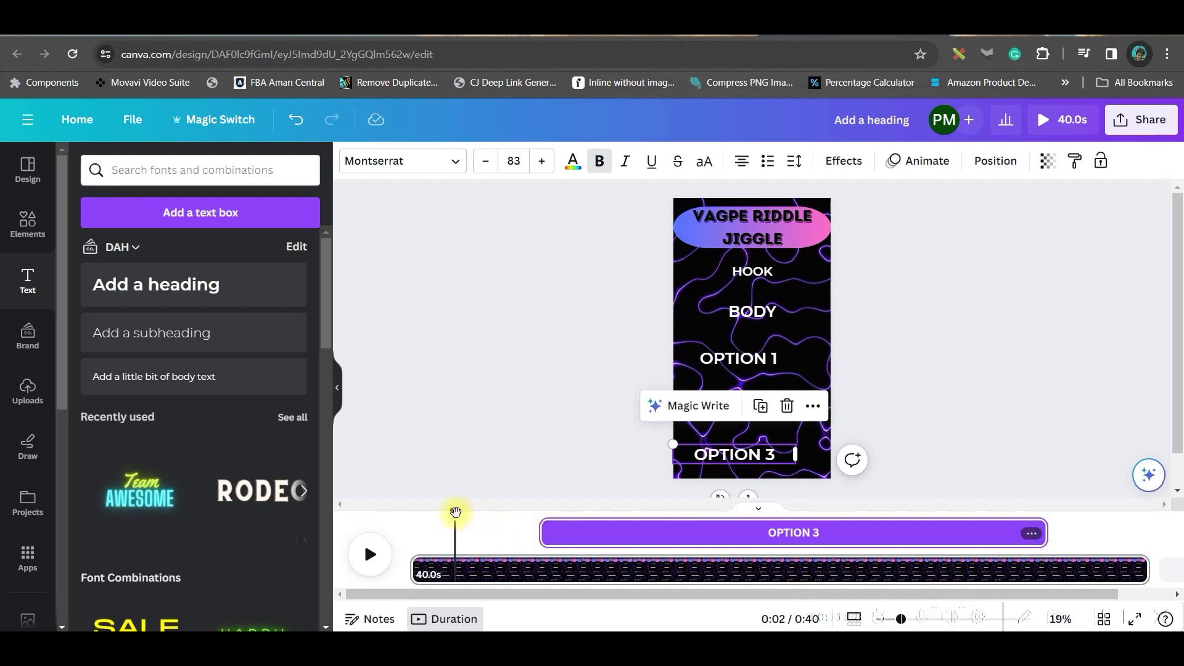
pyautogui.moveTo(454, 510); pyautogui.dragTo(541, 510)
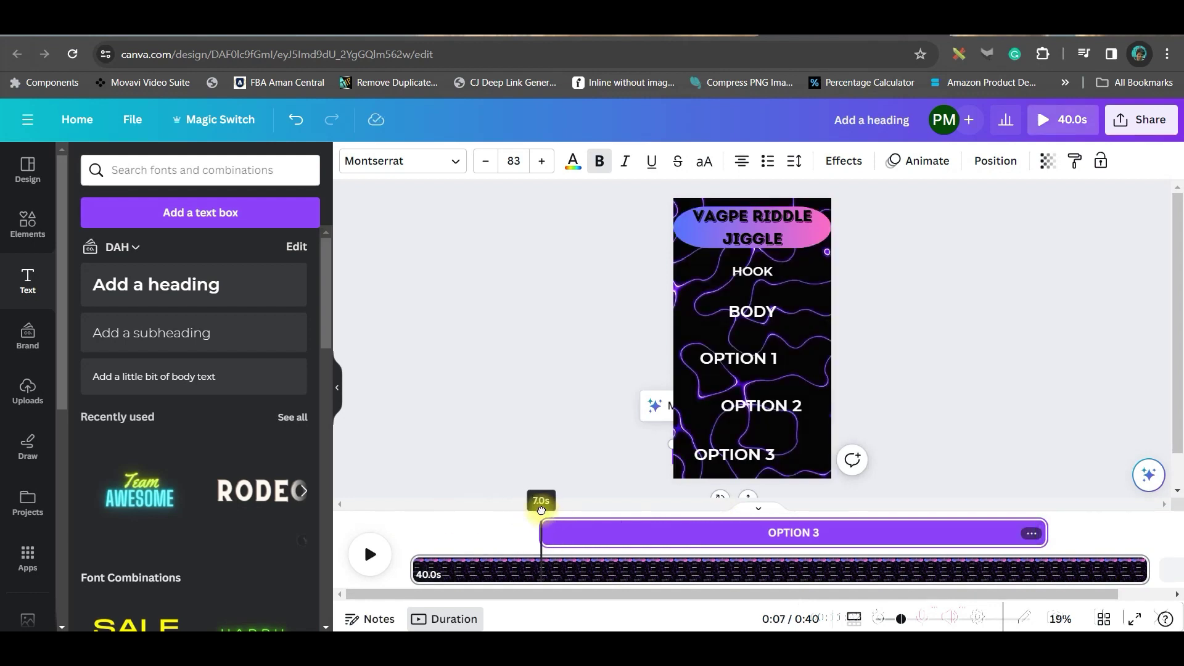
pyautogui.click(795, 408)
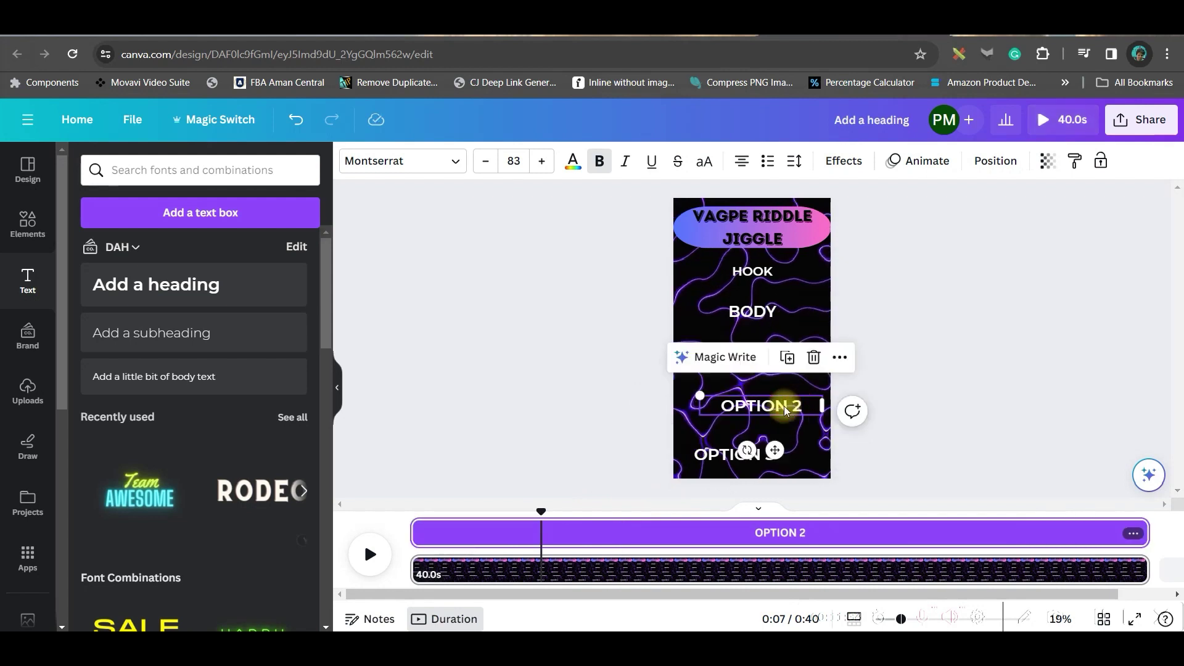
pyautogui.moveTo(421, 531); pyautogui.dragTo(549, 531)
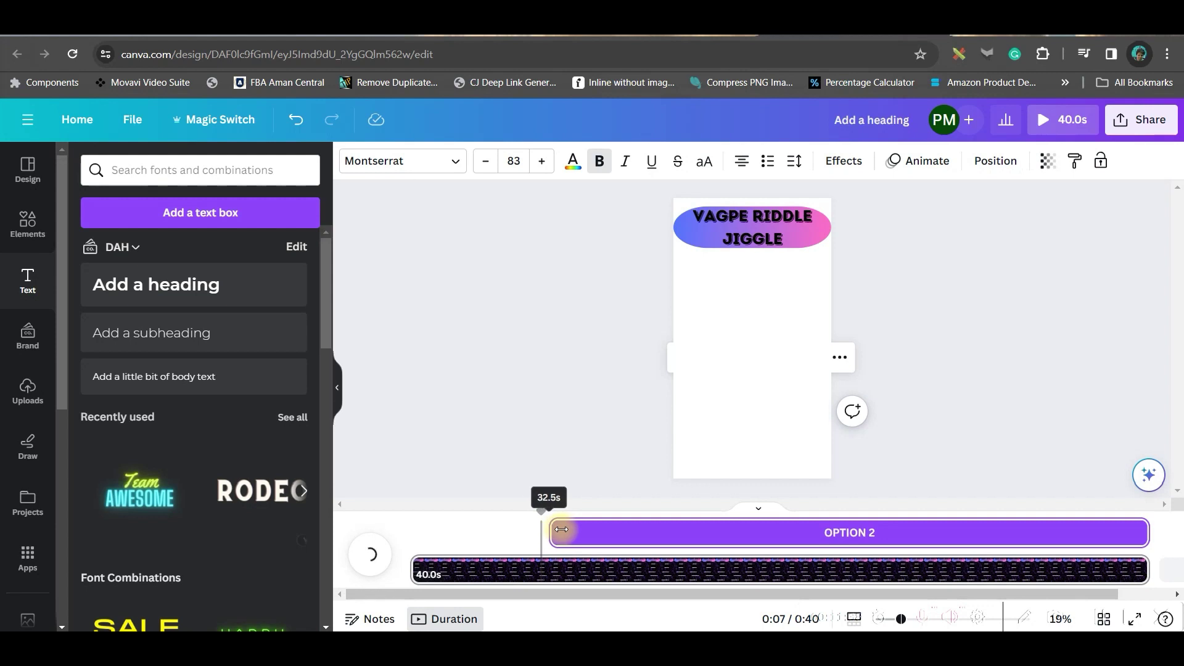
pyautogui.moveTo(586, 530); pyautogui.dragTo(614, 532)
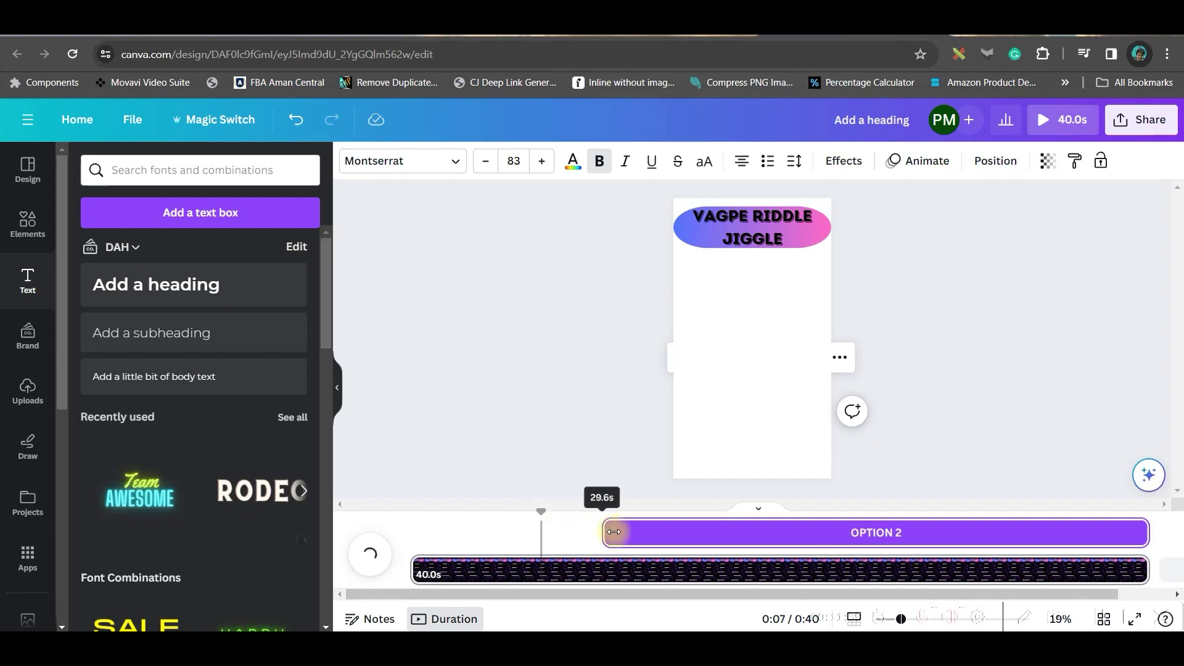
# Step: Delay OPTION 1's start on the timeline, then nudge it slightly earlier
pyautogui.click(768, 358)
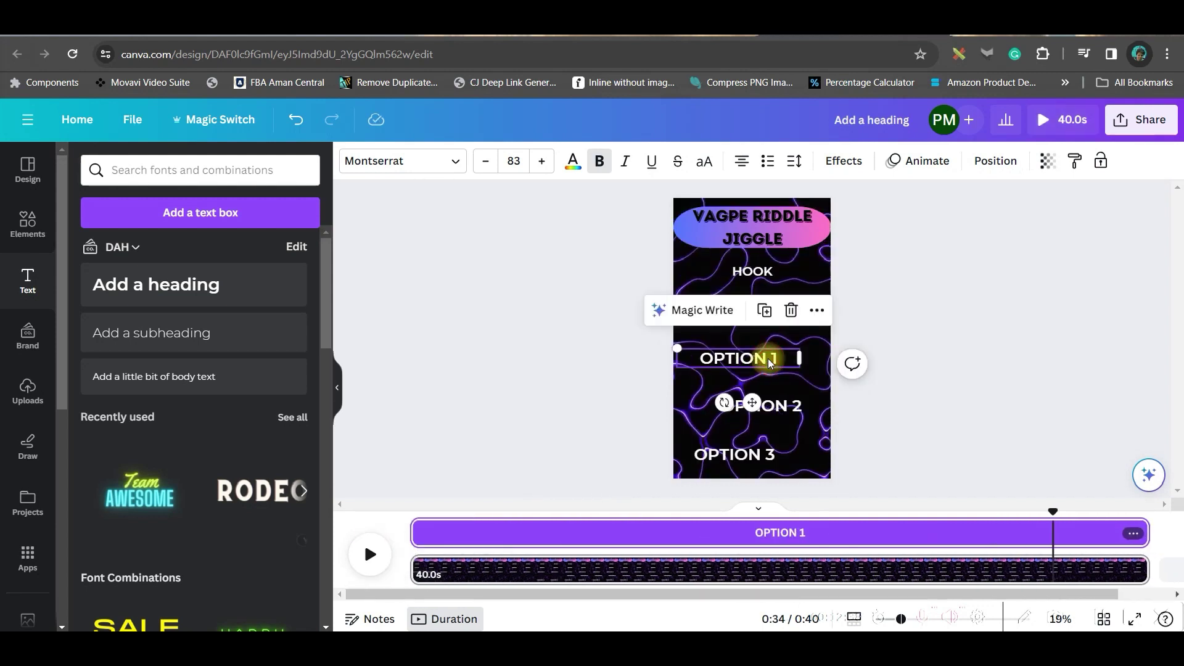
pyautogui.moveTo(416, 531); pyautogui.dragTo(661, 544)
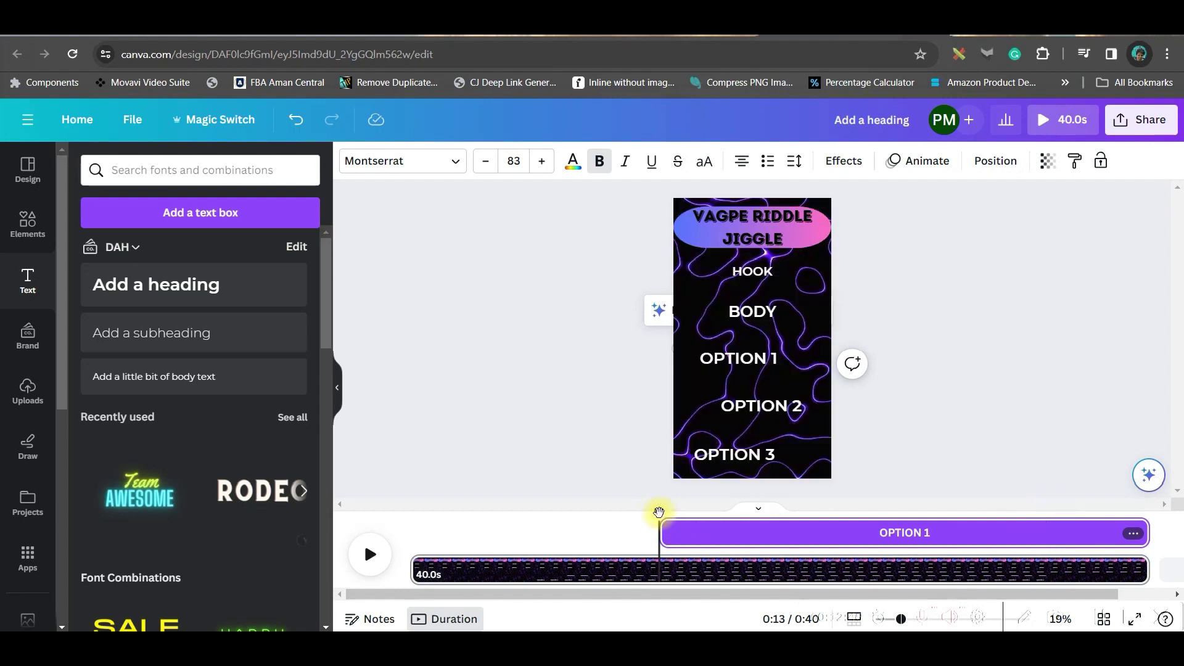
pyautogui.moveTo(659, 511); pyautogui.dragTo(606, 512)
pyautogui.moveTo(663, 536); pyautogui.dragTo(606, 538)
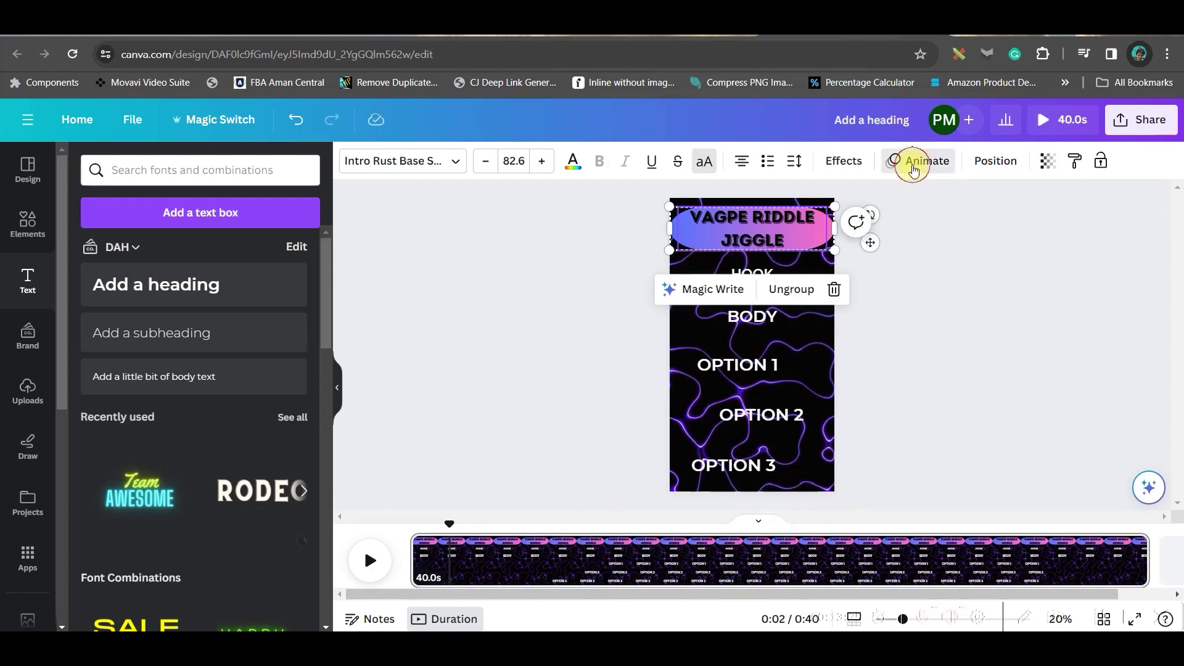
# Step: Preview Pan on the VAGPE RIDDLE JIGGLE title, then apply the Pop animation
pyautogui.click(916, 161)
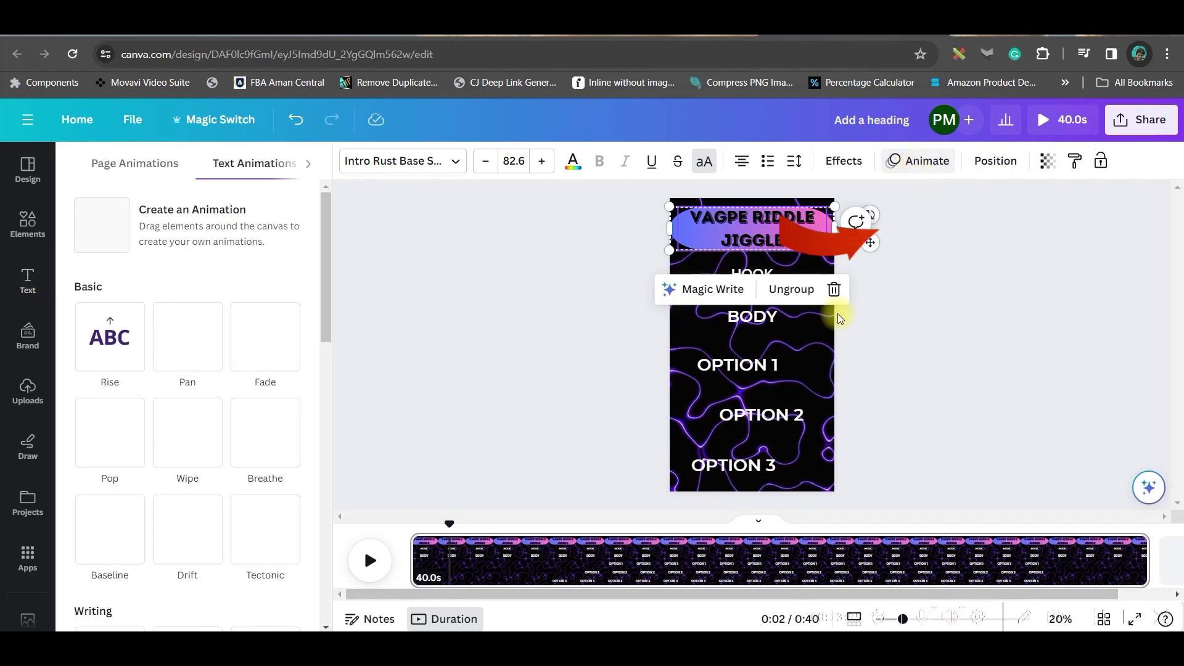
pyautogui.click(188, 342)
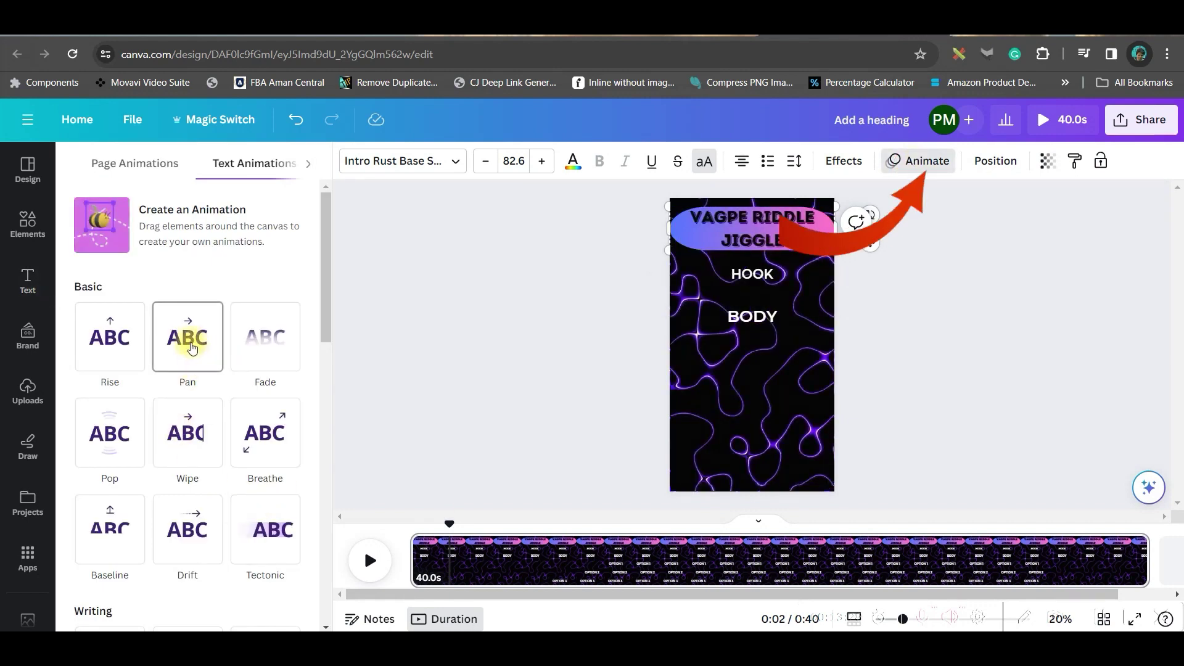
pyautogui.click(111, 435)
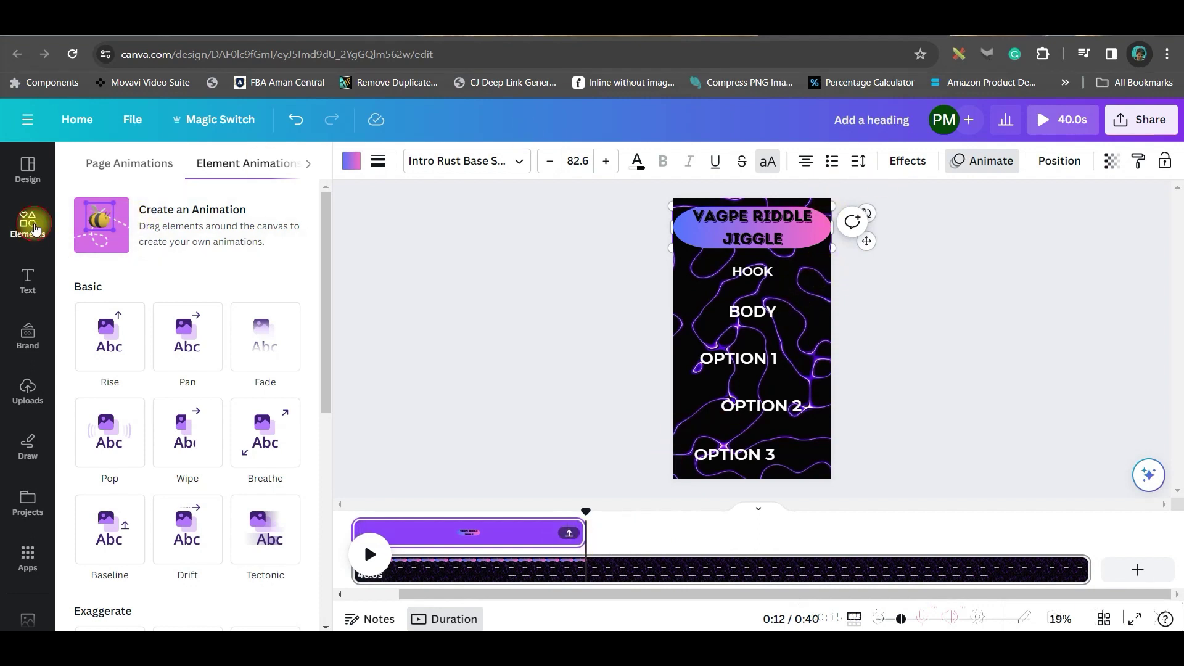
# Step: Search Elements for timer videos and add the red 0:10 countdown to the page
pyautogui.click(27, 222)
pyautogui.click(181, 170)
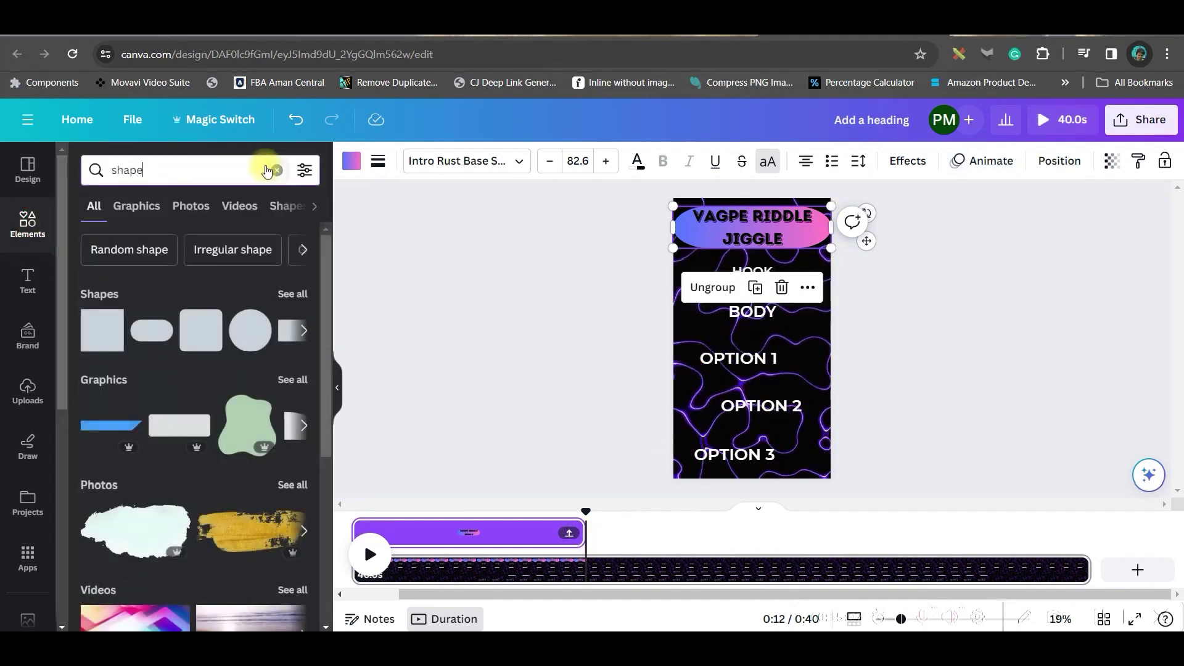
pyautogui.click(276, 170)
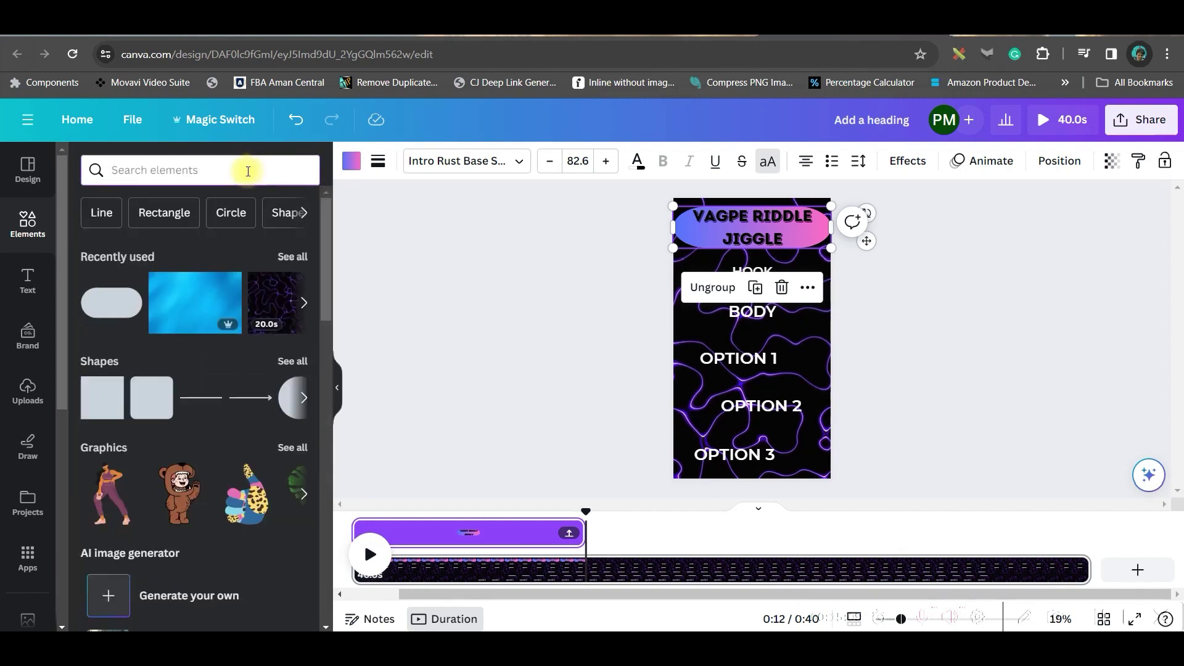
pyautogui.write('TIME')
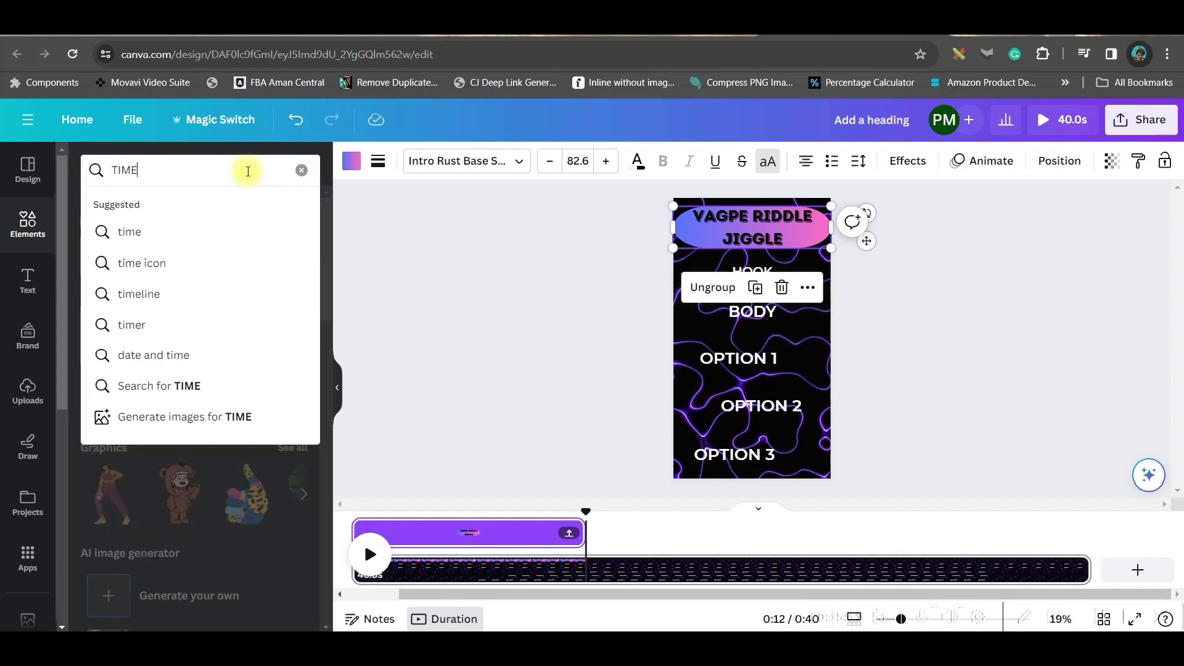
pyautogui.write('R')
pyautogui.press('Return')
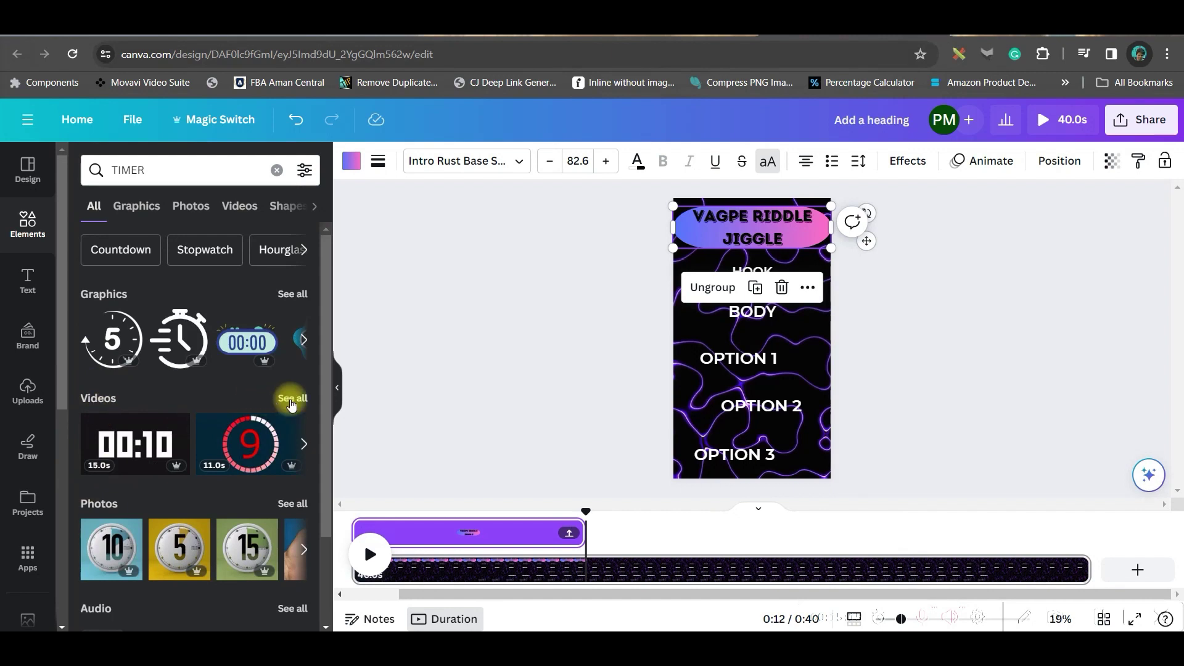
pyautogui.click(303, 340)
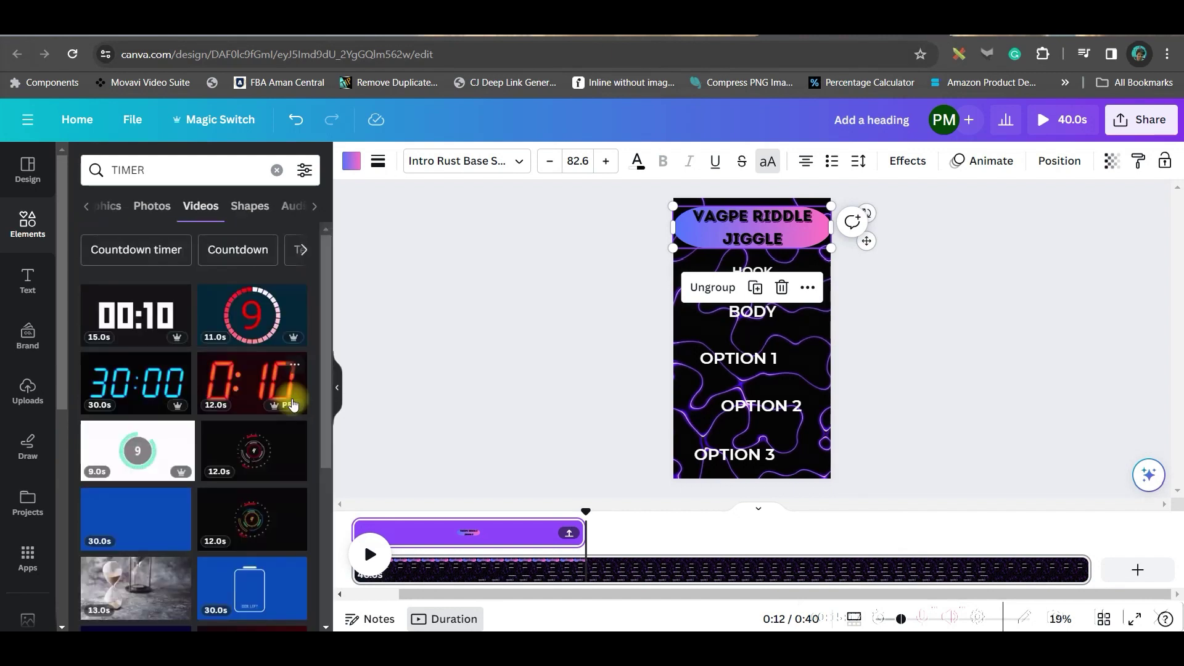
pyautogui.click(861, 449)
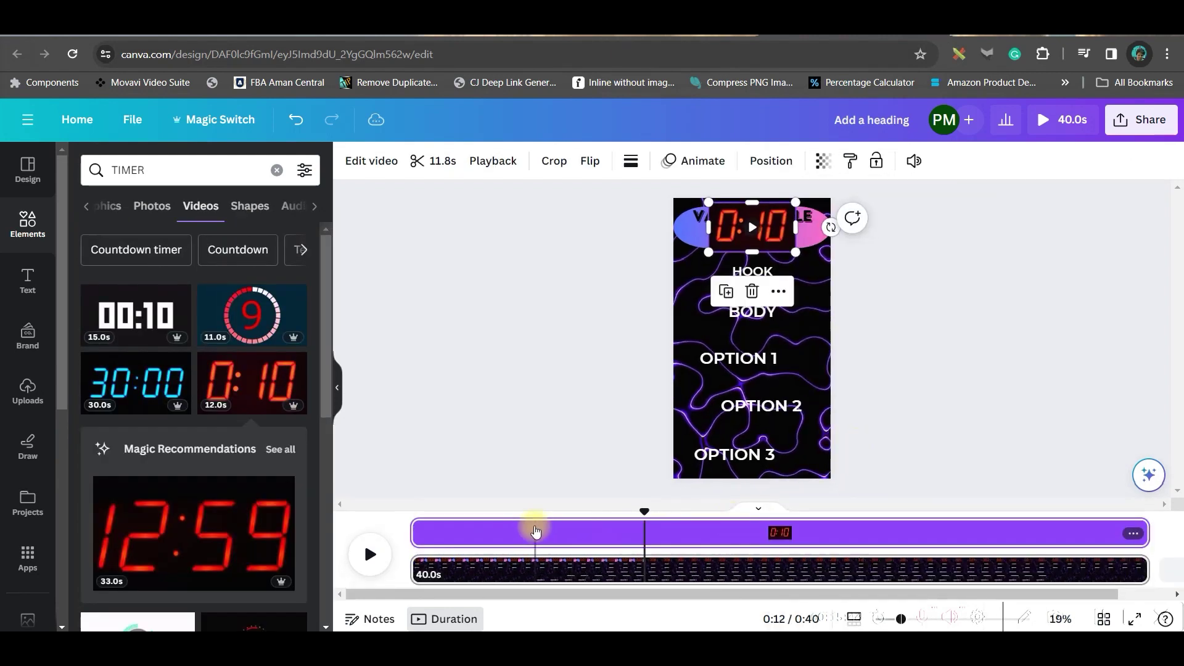
# Step: Trim the countdown timer's timeline bar so it starts later in the video
pyautogui.click(690, 228)
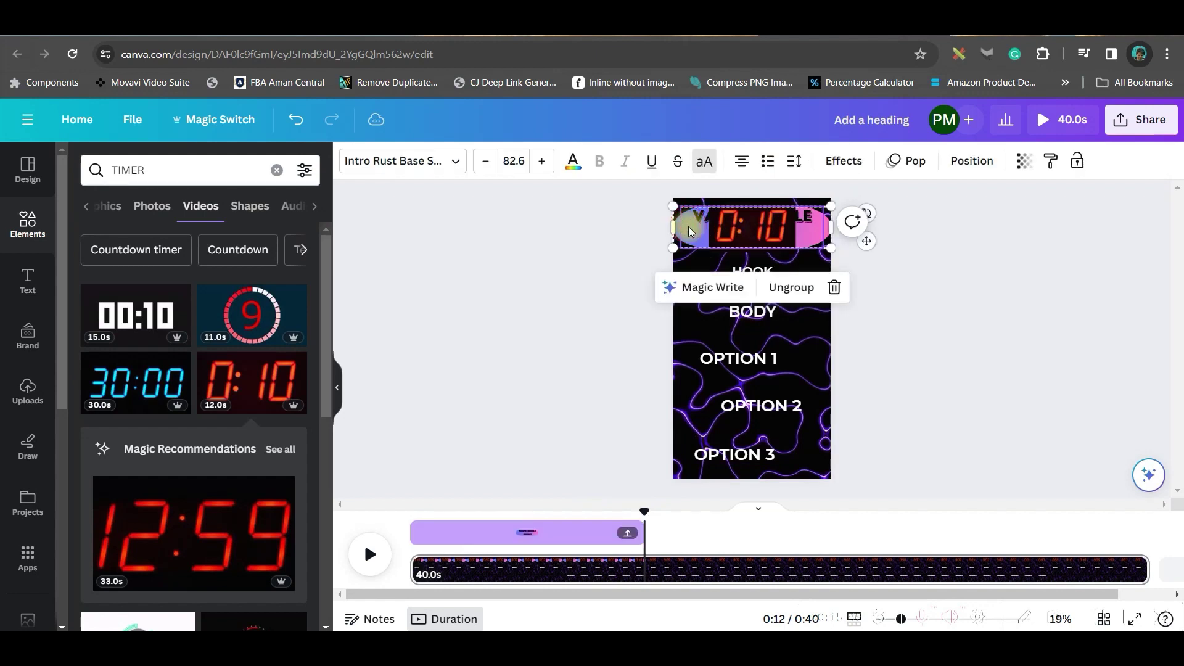
pyautogui.click(645, 518)
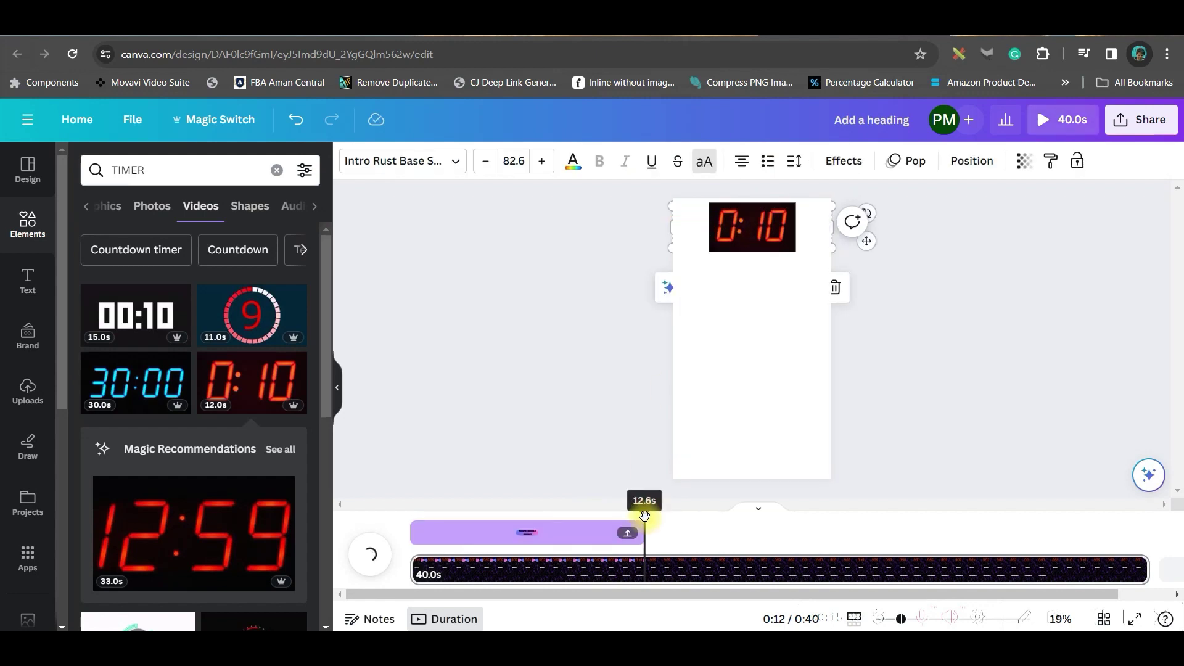
pyautogui.click(779, 218)
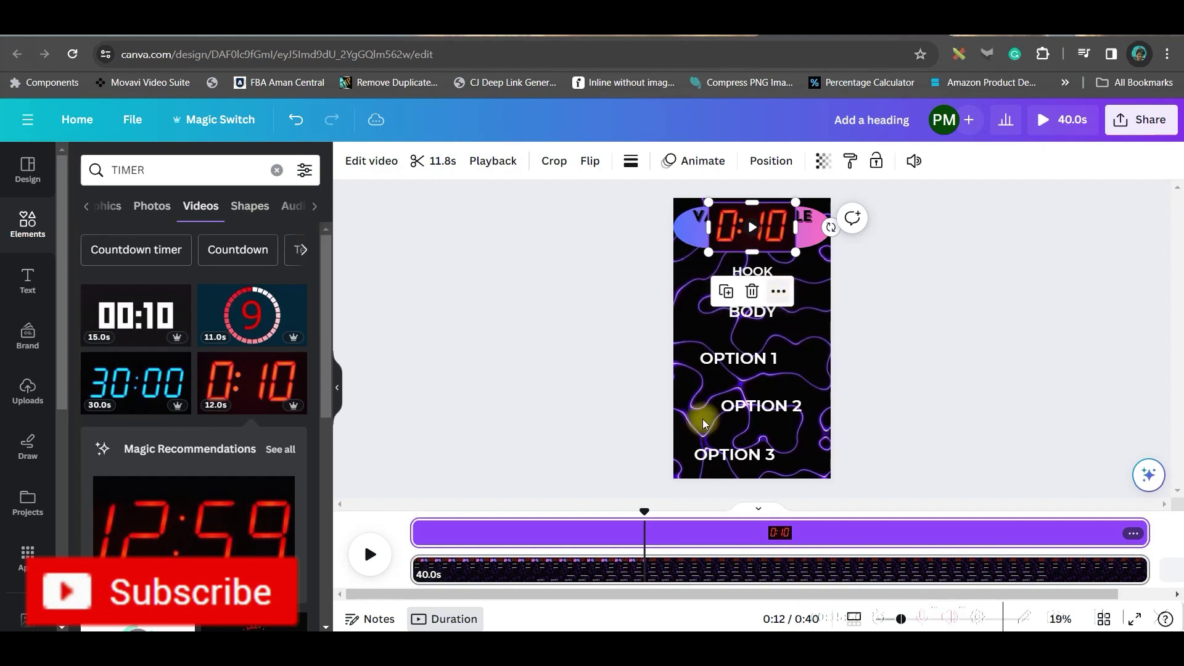
pyautogui.moveTo(419, 533)
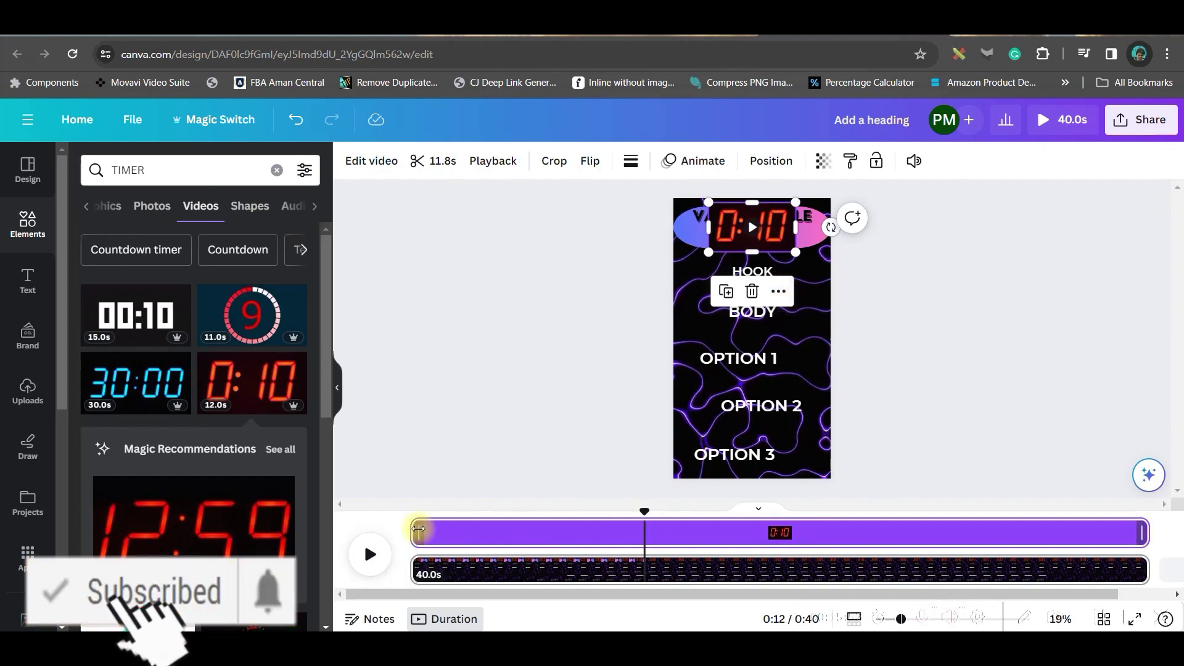
pyautogui.moveTo(419, 530); pyautogui.dragTo(651, 537)
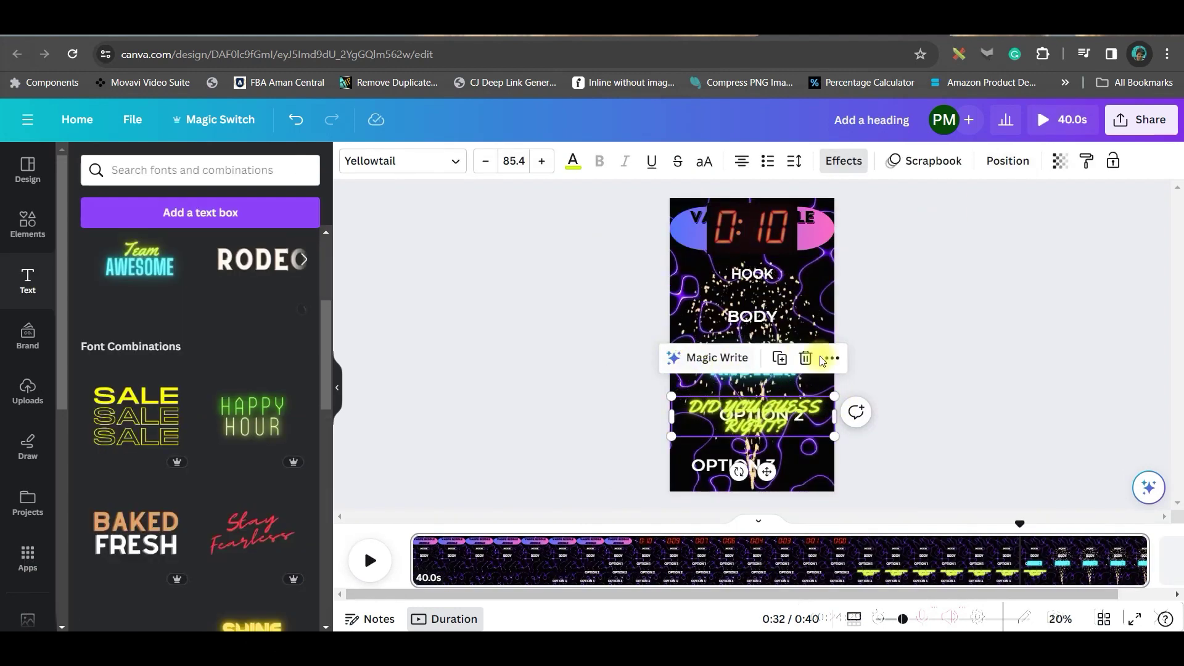
# Step: Open the Position panel's Layers list and select the OPTION 2 layer
pyautogui.click(1008, 161)
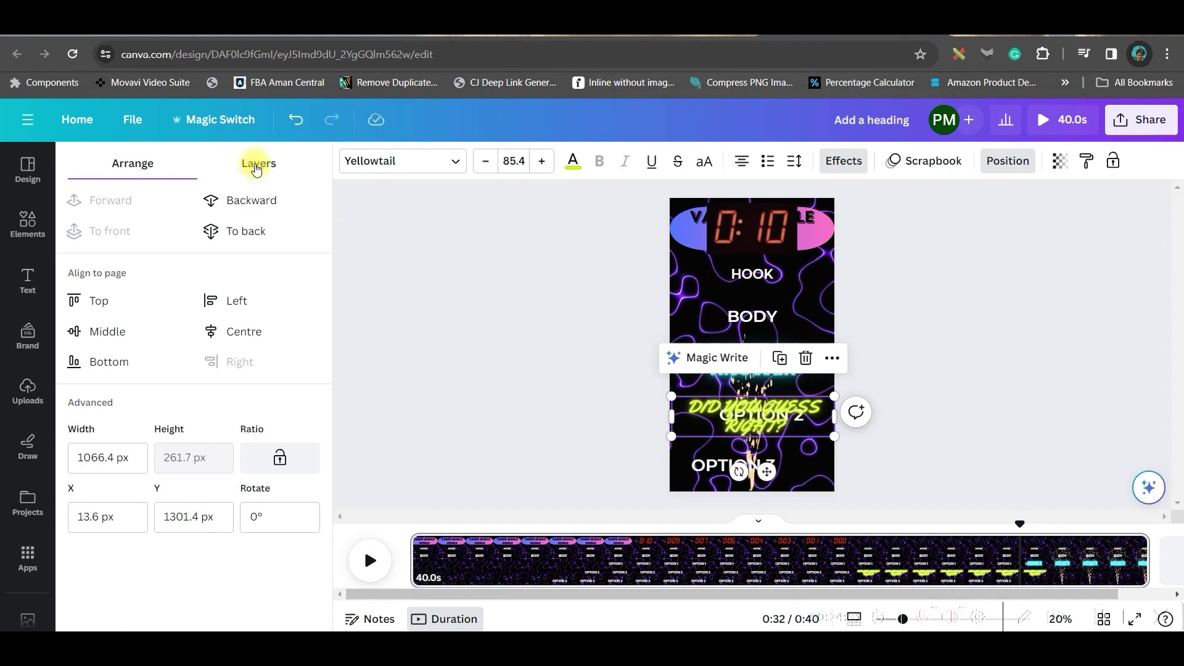
pyautogui.click(259, 181)
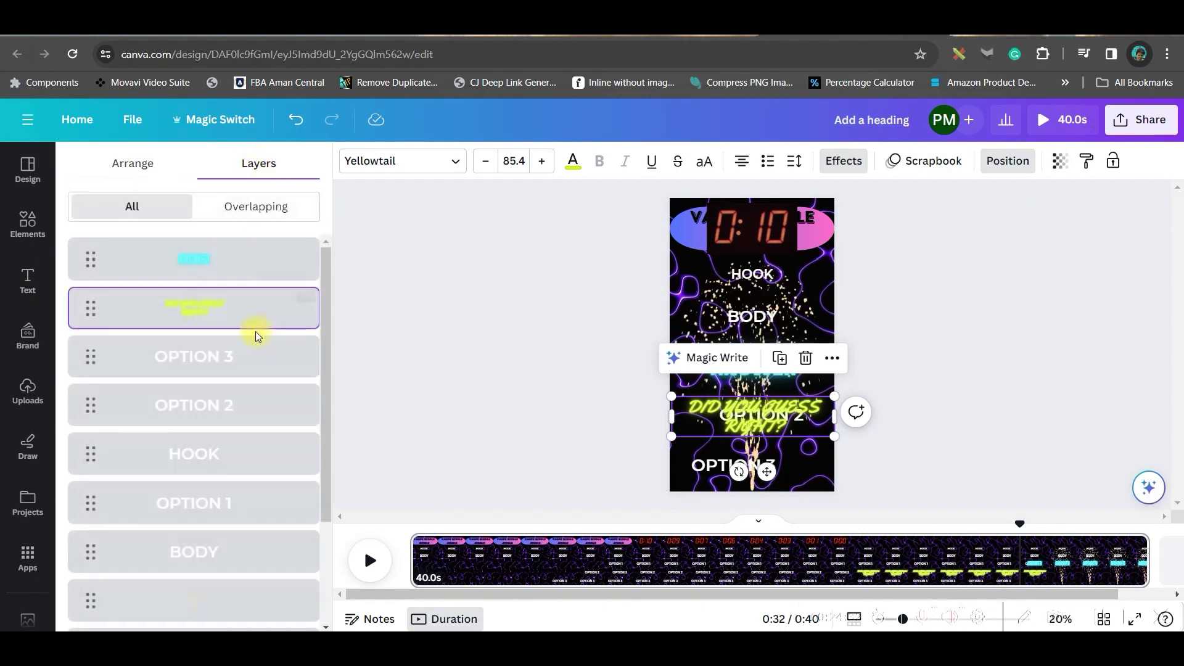
pyautogui.click(236, 404)
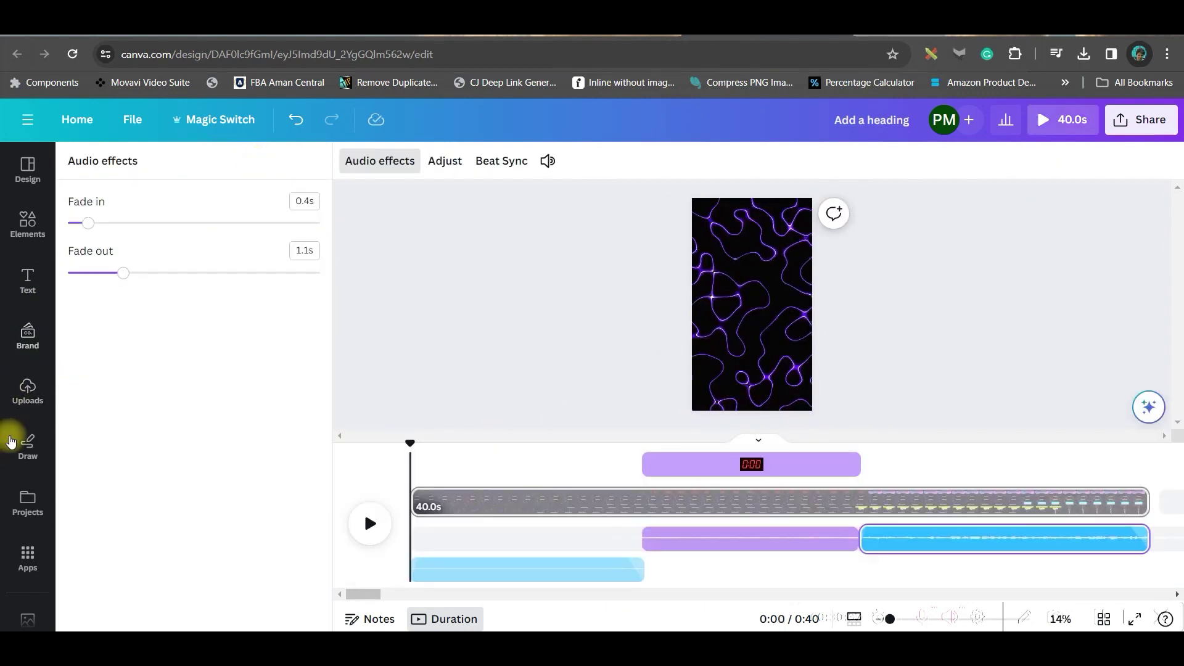
pyautogui.scroll(-3, 28, 423)
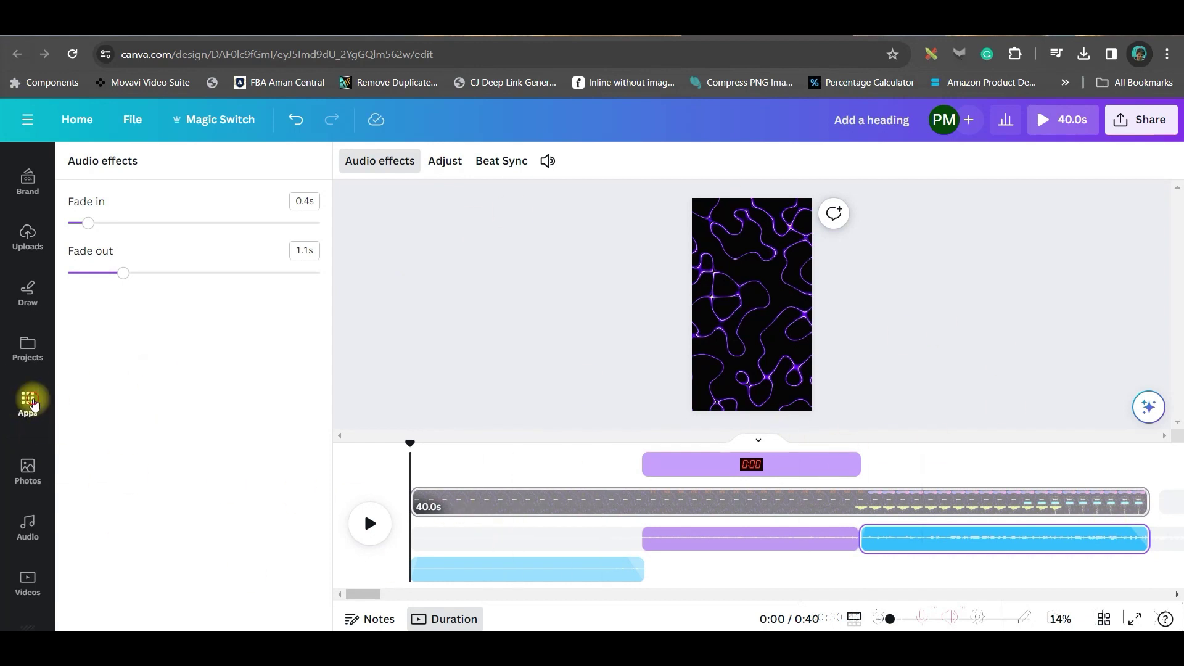
# Step: Open the Bulk create app and upload RIDDLE SHORTS FOR KIDS.csv from the Desktop
pyautogui.click(33, 406)
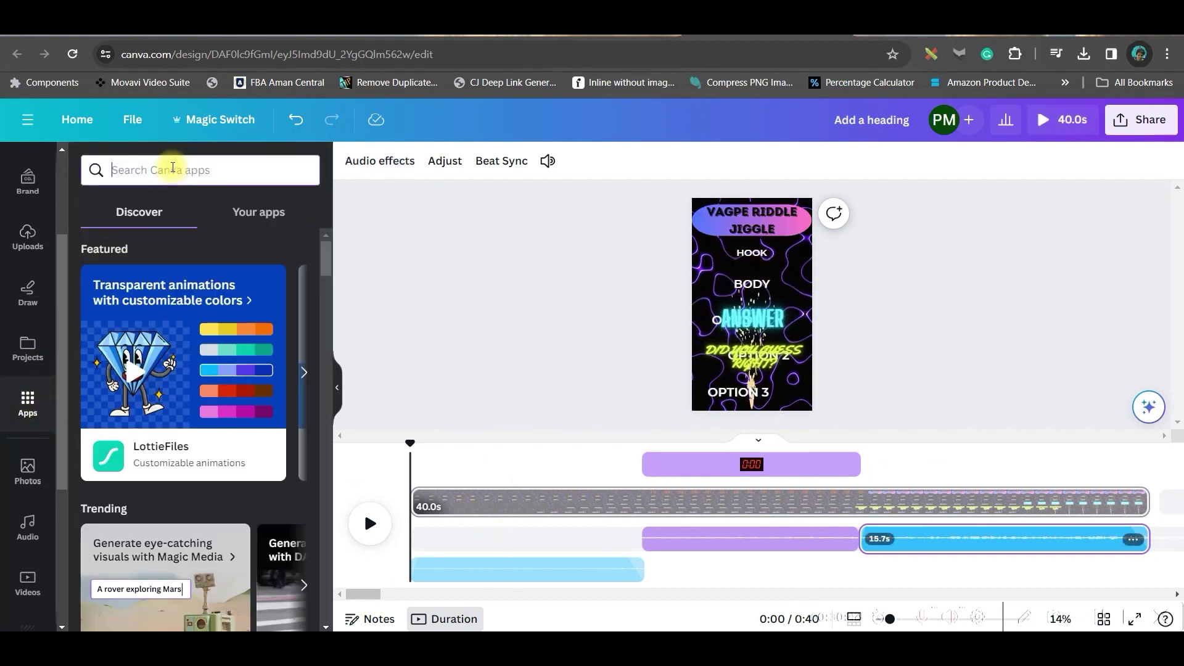
pyautogui.write('Bul')
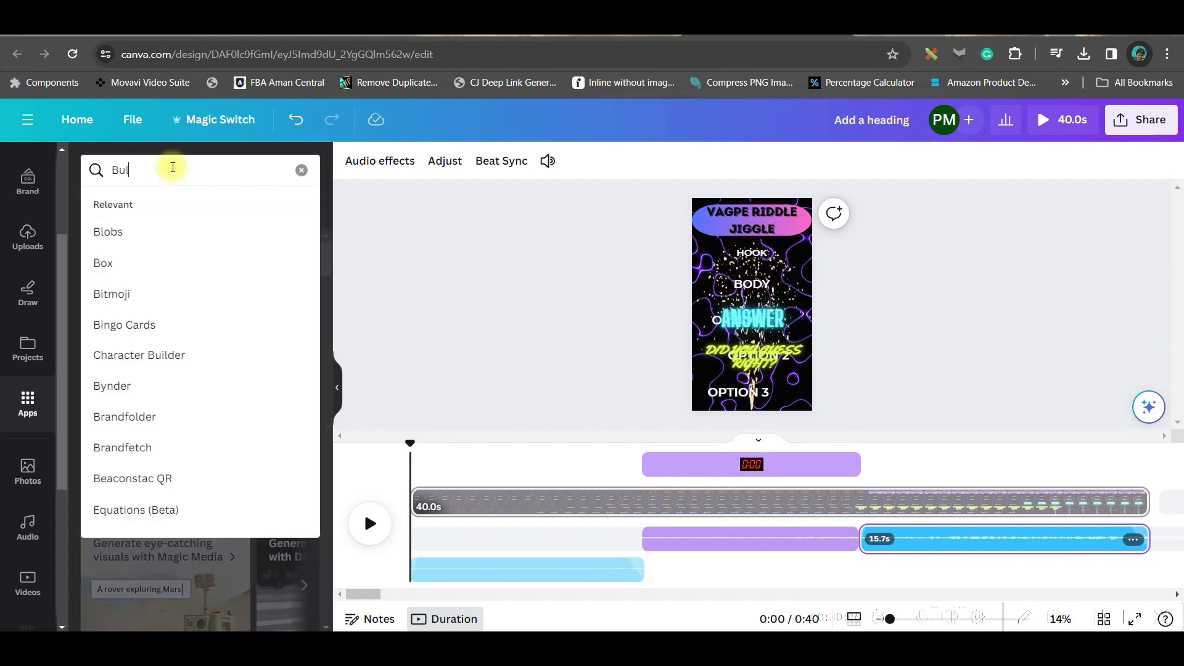
pyautogui.click(113, 232)
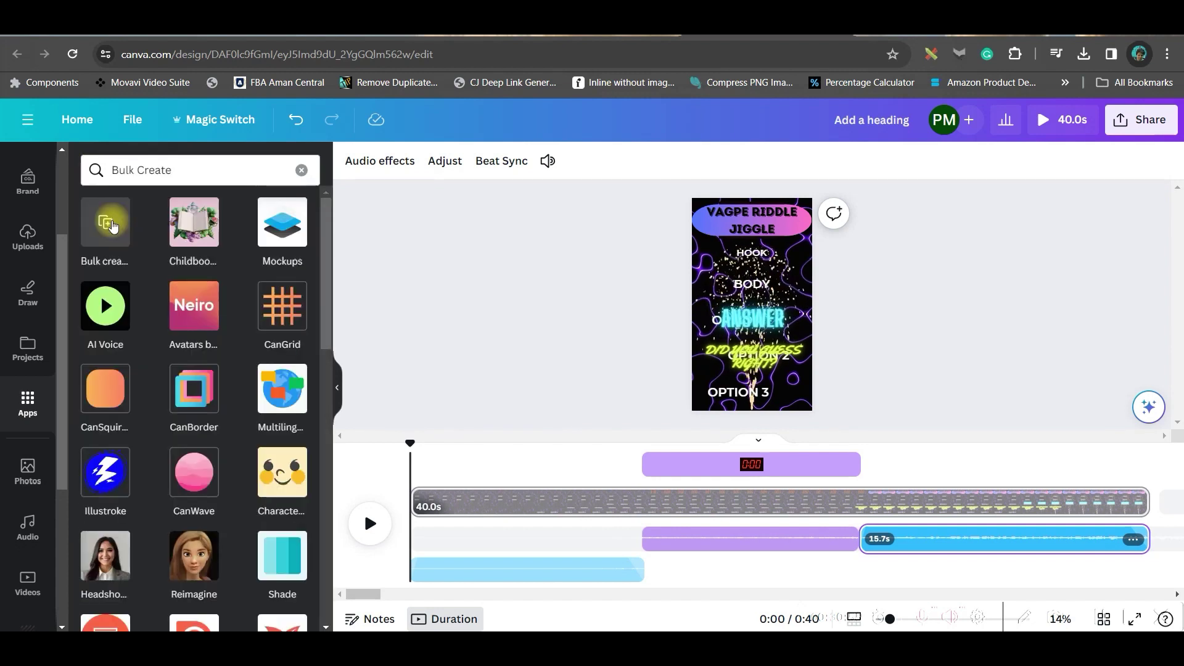
pyautogui.click(111, 224)
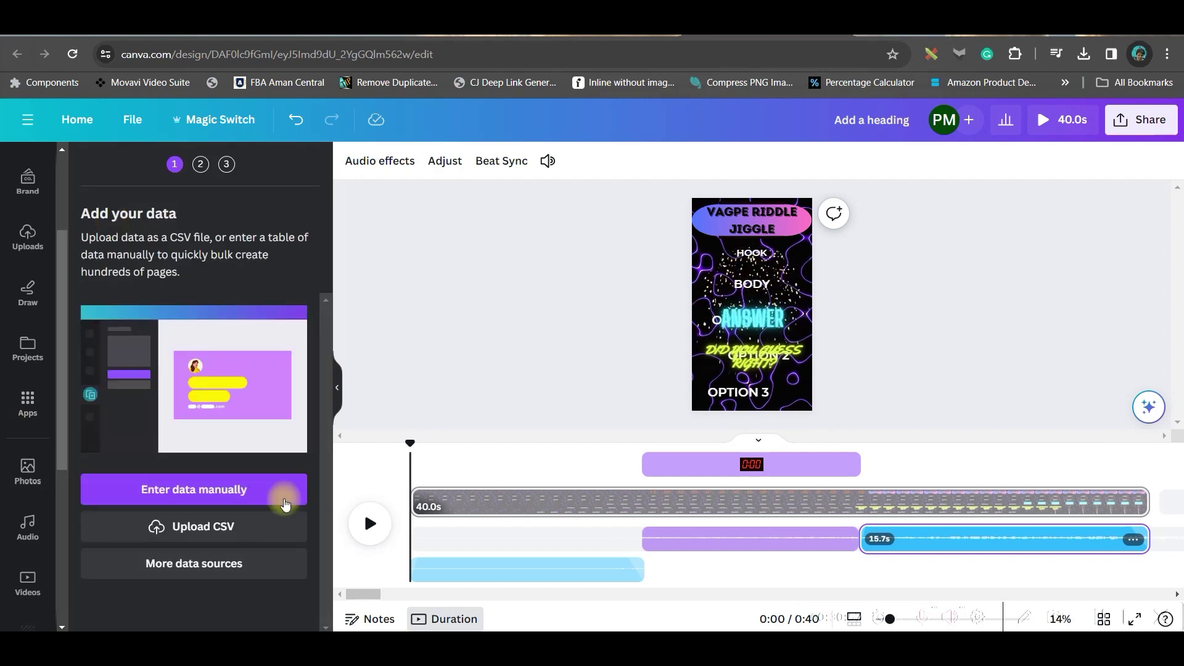
pyautogui.scroll(-3, 52, 487)
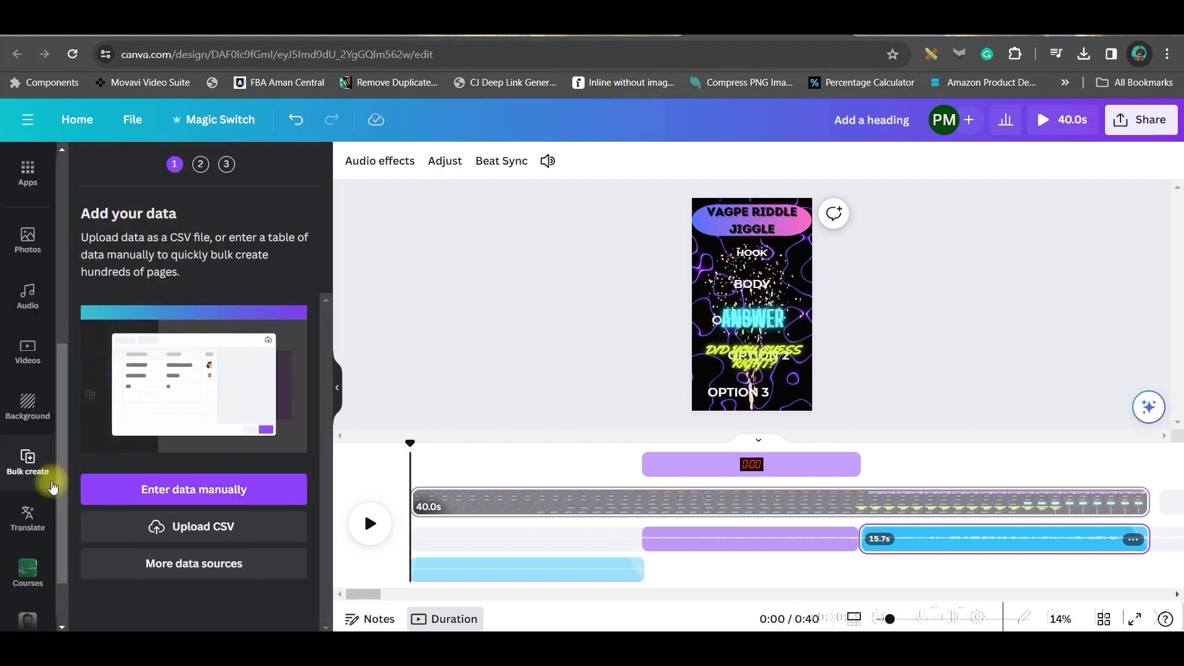
pyautogui.moveTo(28, 463)
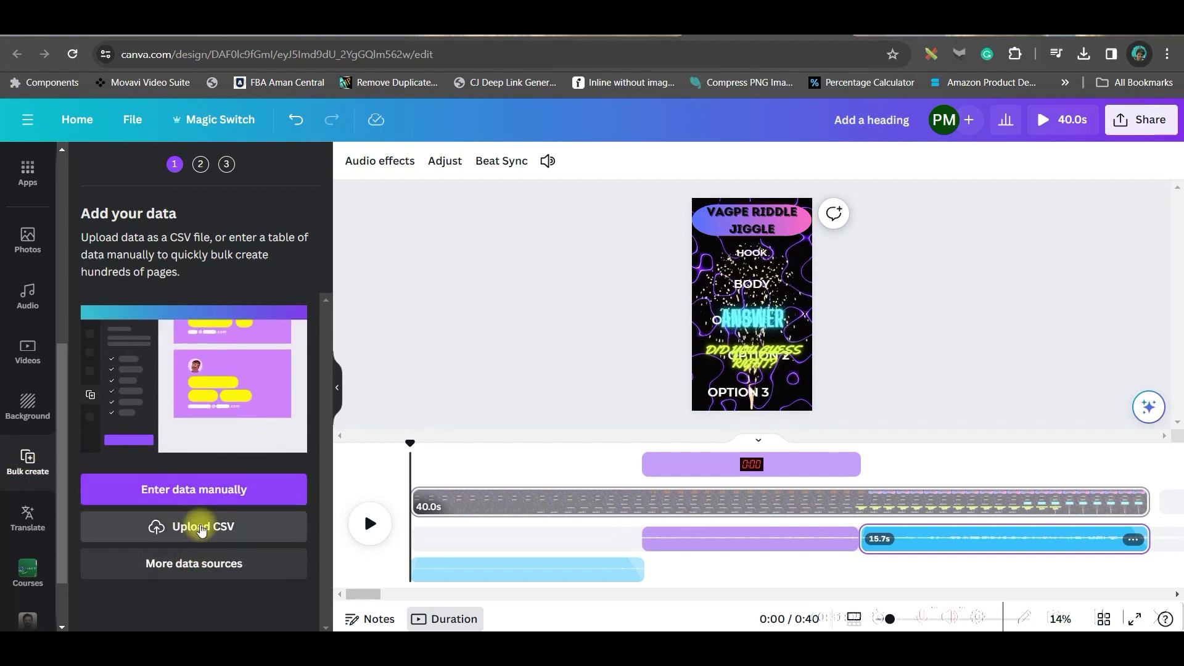
pyautogui.click(202, 529)
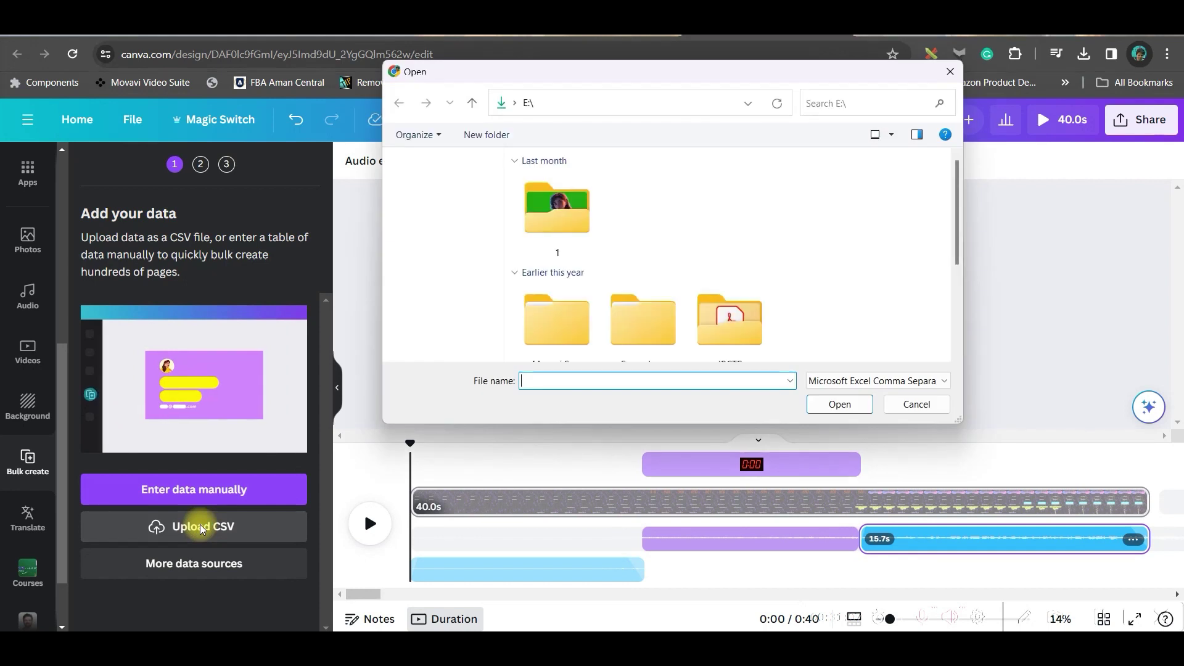
pyautogui.click(442, 210)
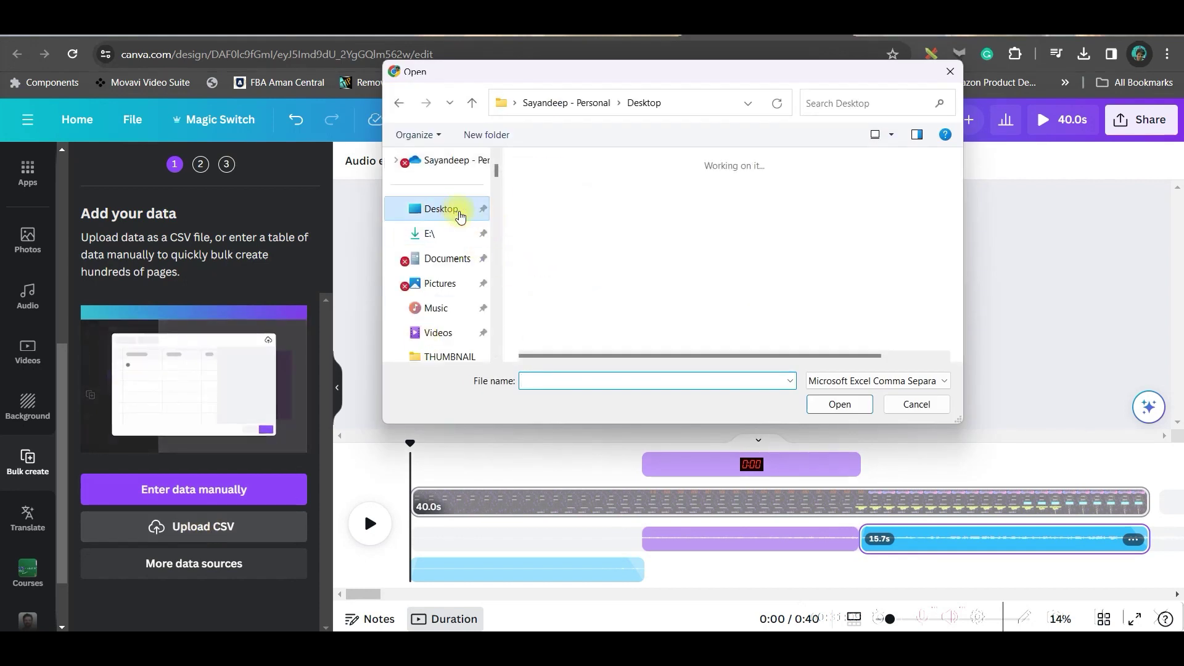
pyautogui.click(593, 240)
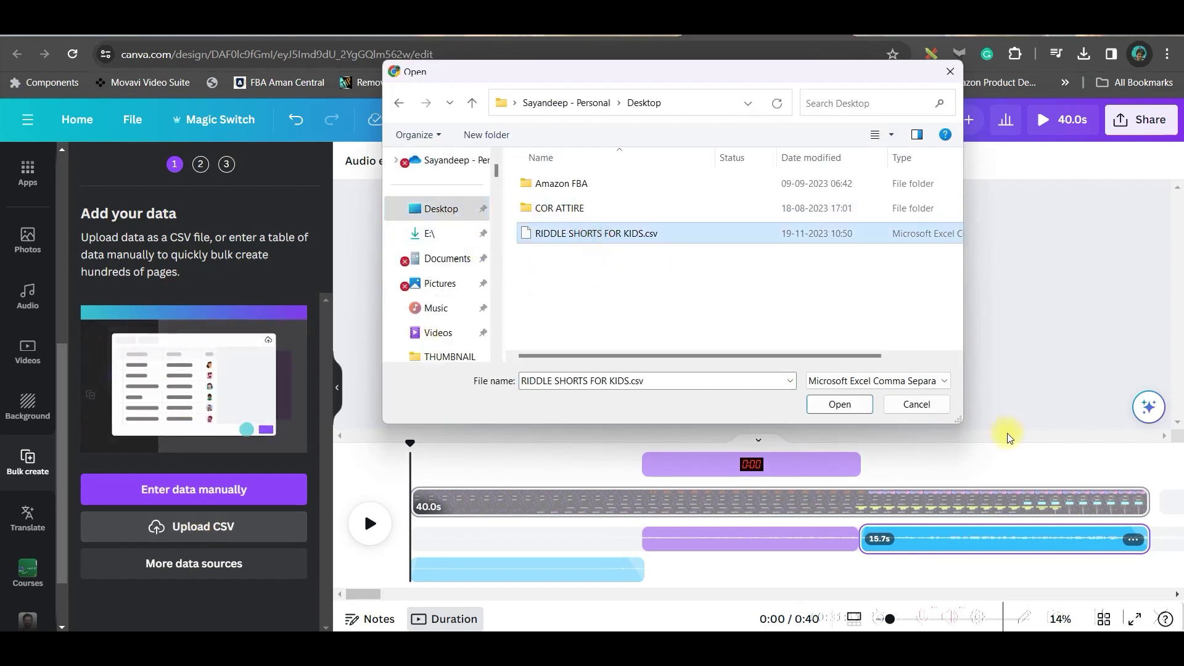
pyautogui.click(840, 405)
# Step: Connect the title text to the Title field and the hook text to Hook
pyautogui.click(740, 218)
pyautogui.rightClick(773, 110)
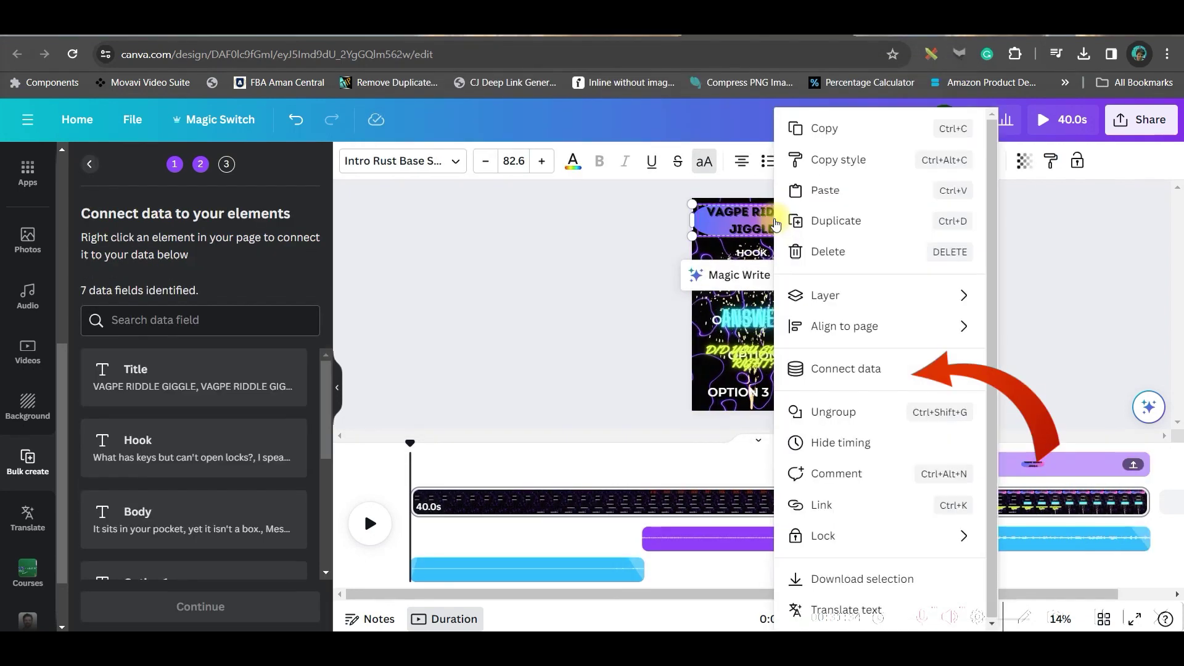
pyautogui.click(846, 369)
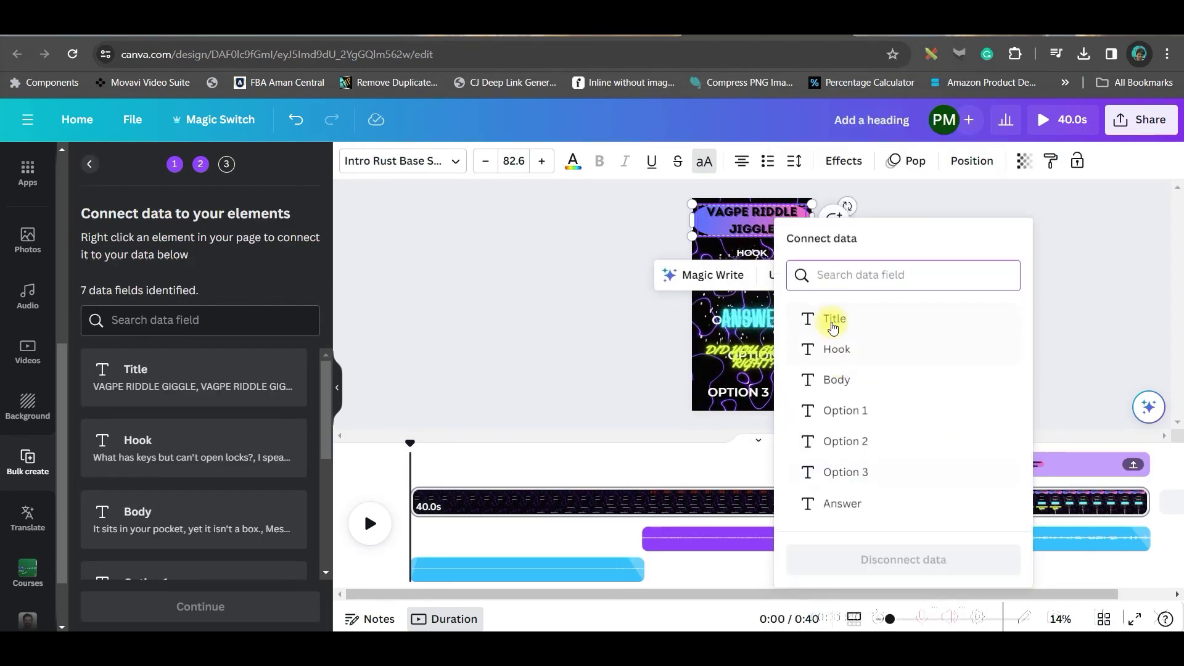
pyautogui.click(833, 319)
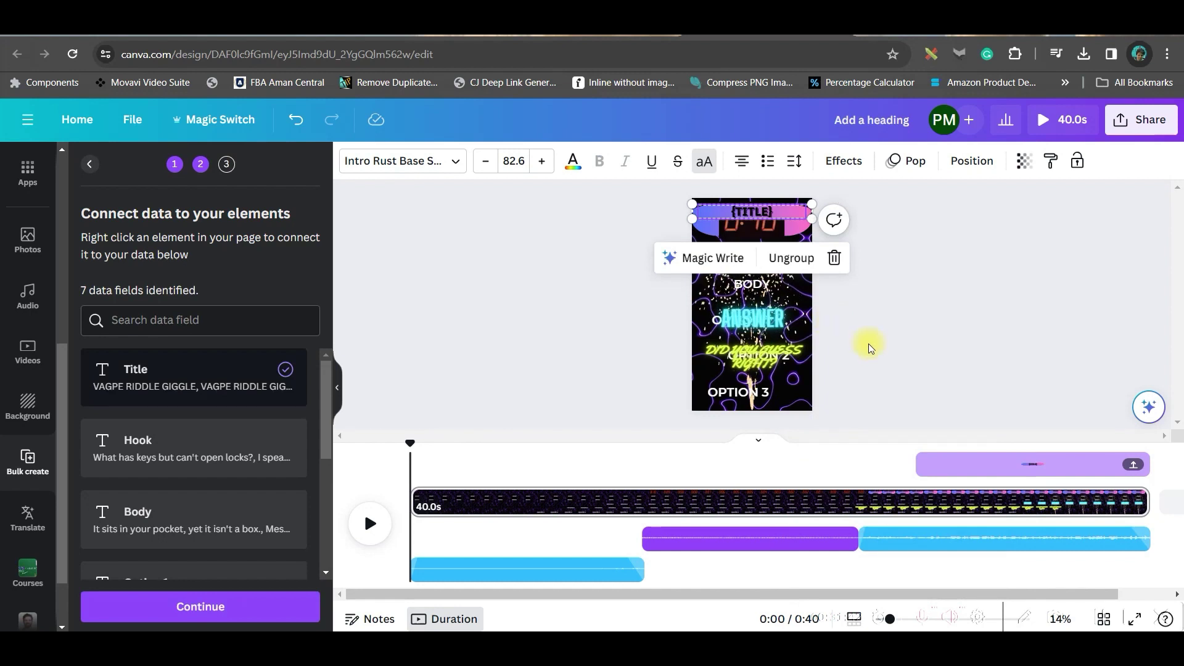
pyautogui.click(865, 462)
pyautogui.click(741, 251)
pyautogui.rightClick(742, 252)
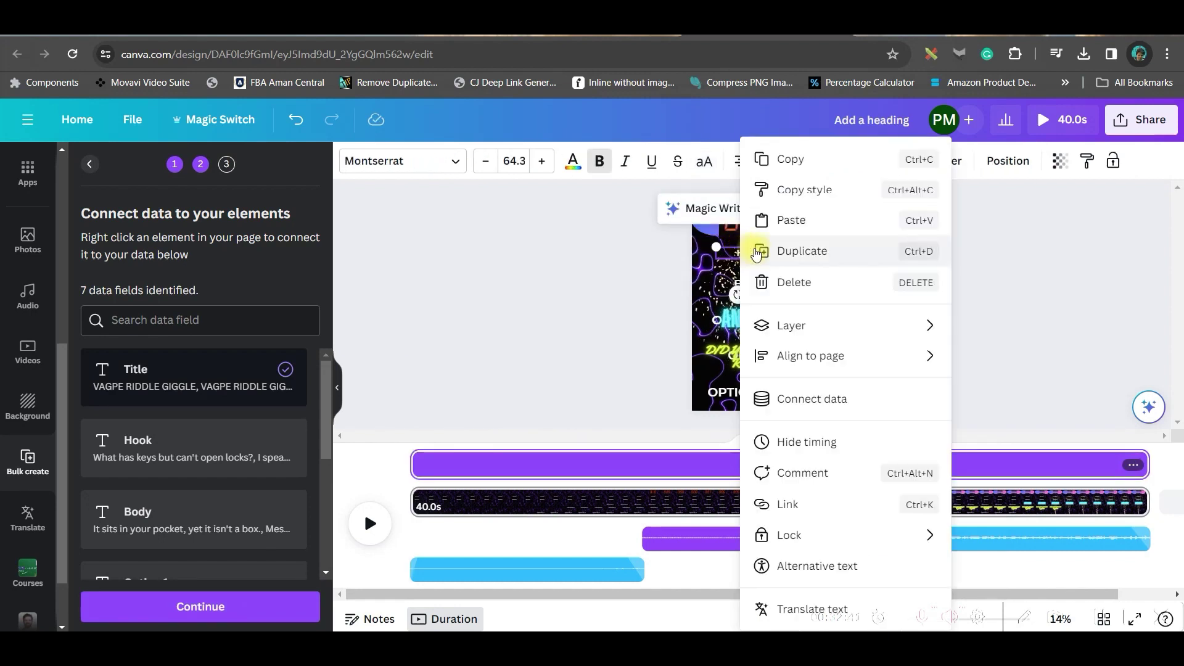
pyautogui.click(825, 405)
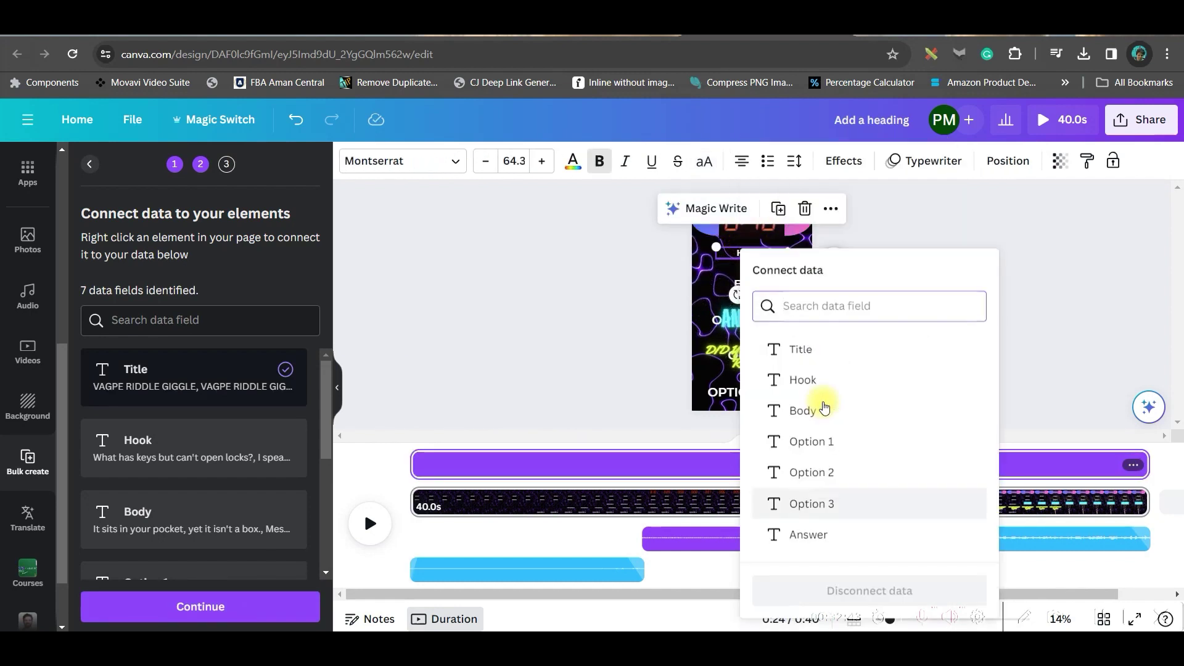
pyautogui.click(804, 380)
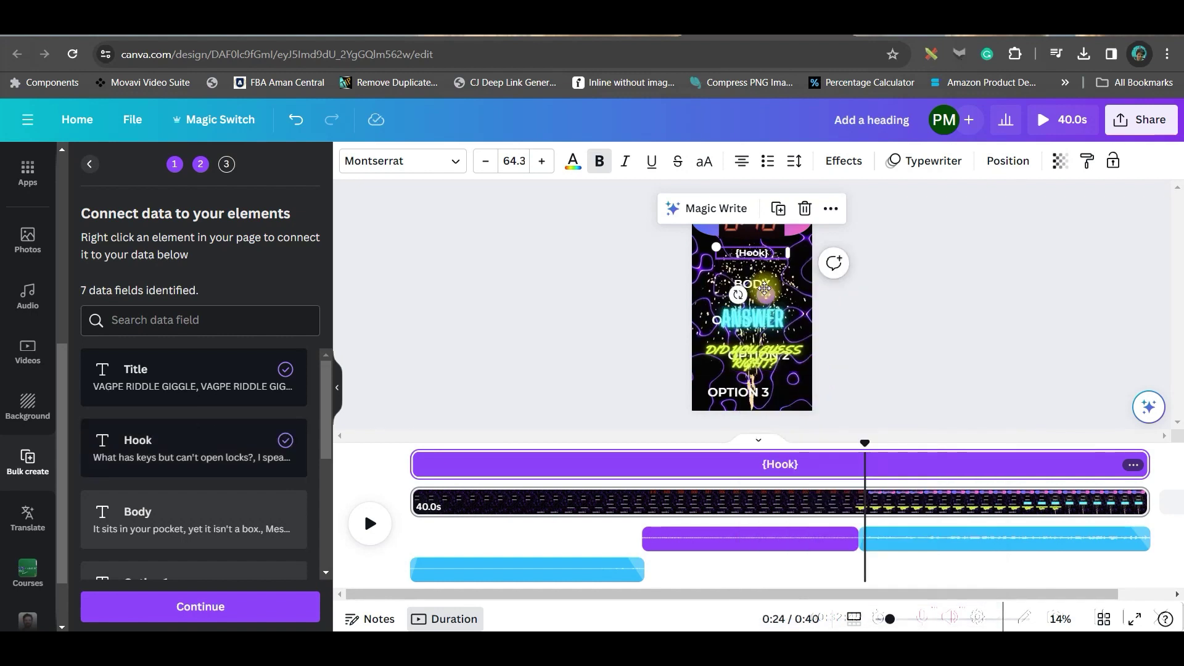
# Step: Connect the body text to Body and the first option text to Option 1
pyautogui.click(767, 288)
pyautogui.rightClick(767, 285)
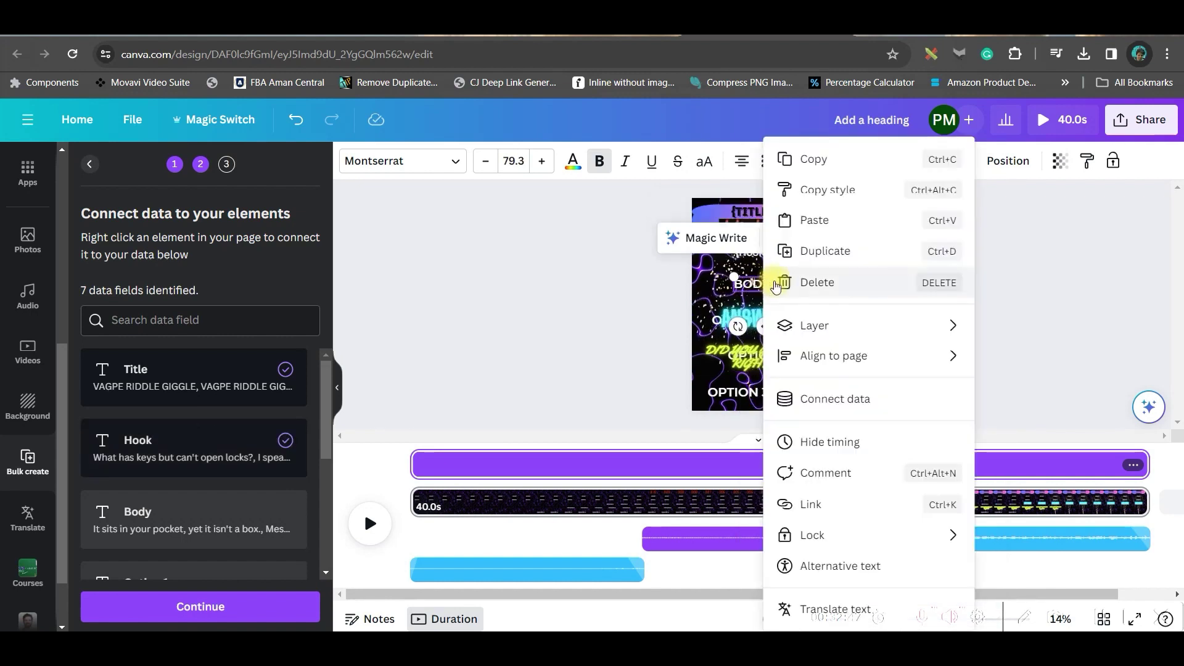
pyautogui.click(838, 398)
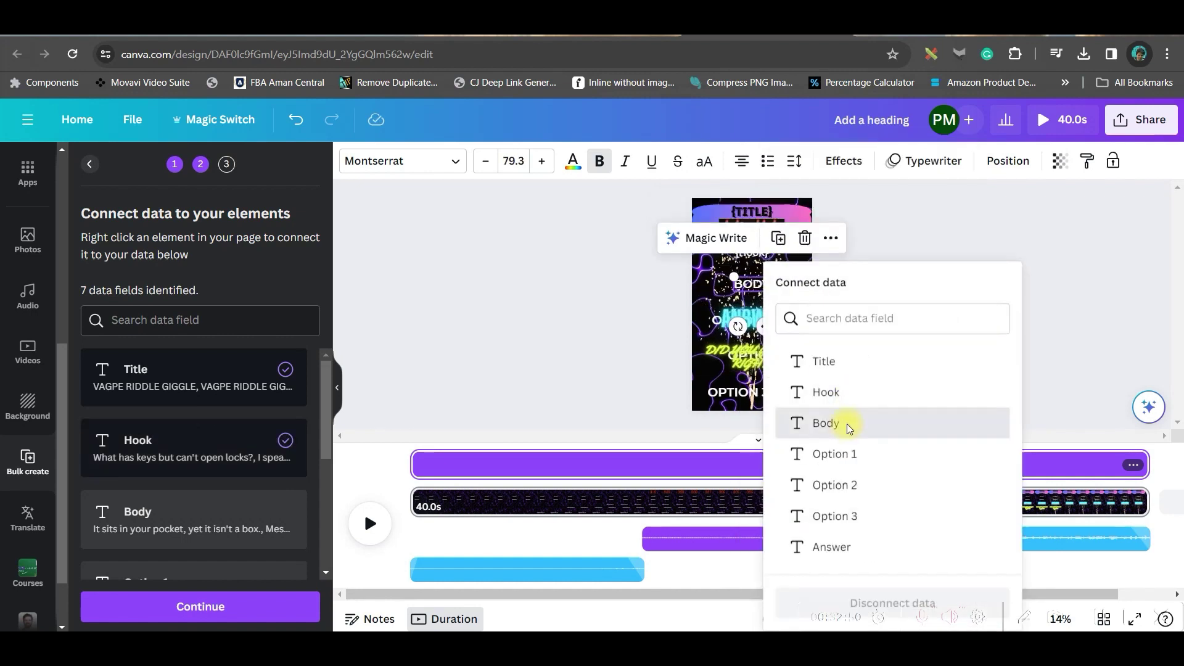
pyautogui.click(822, 424)
pyautogui.click(807, 348)
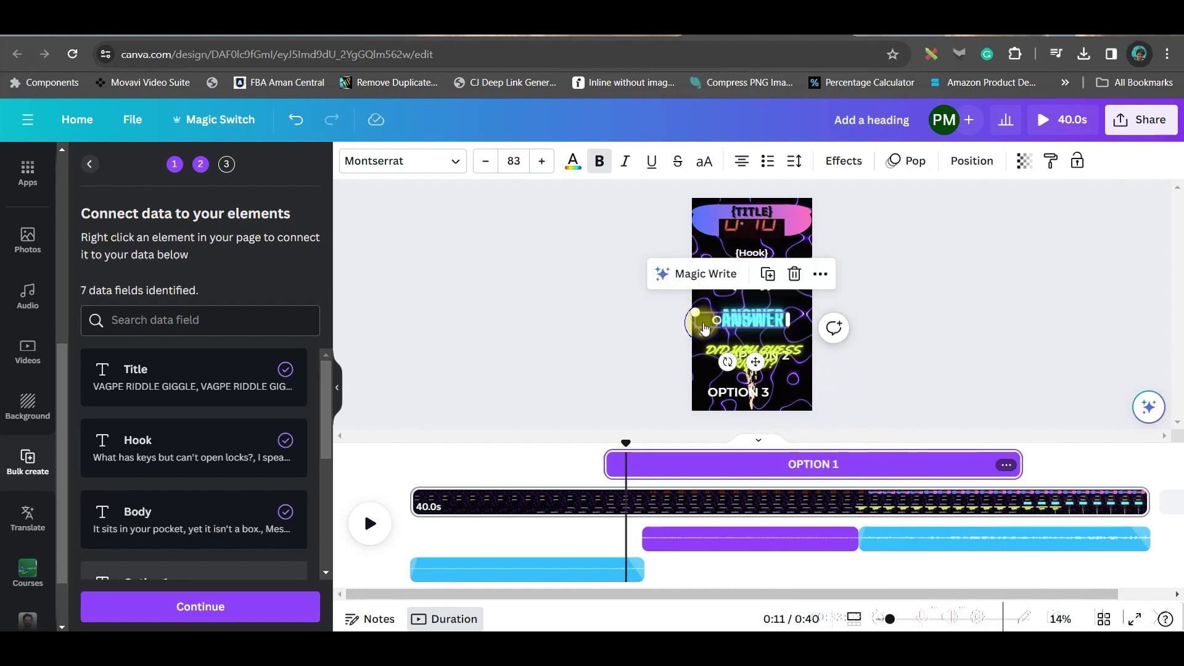
pyautogui.rightClick(808, 347)
pyautogui.click(795, 406)
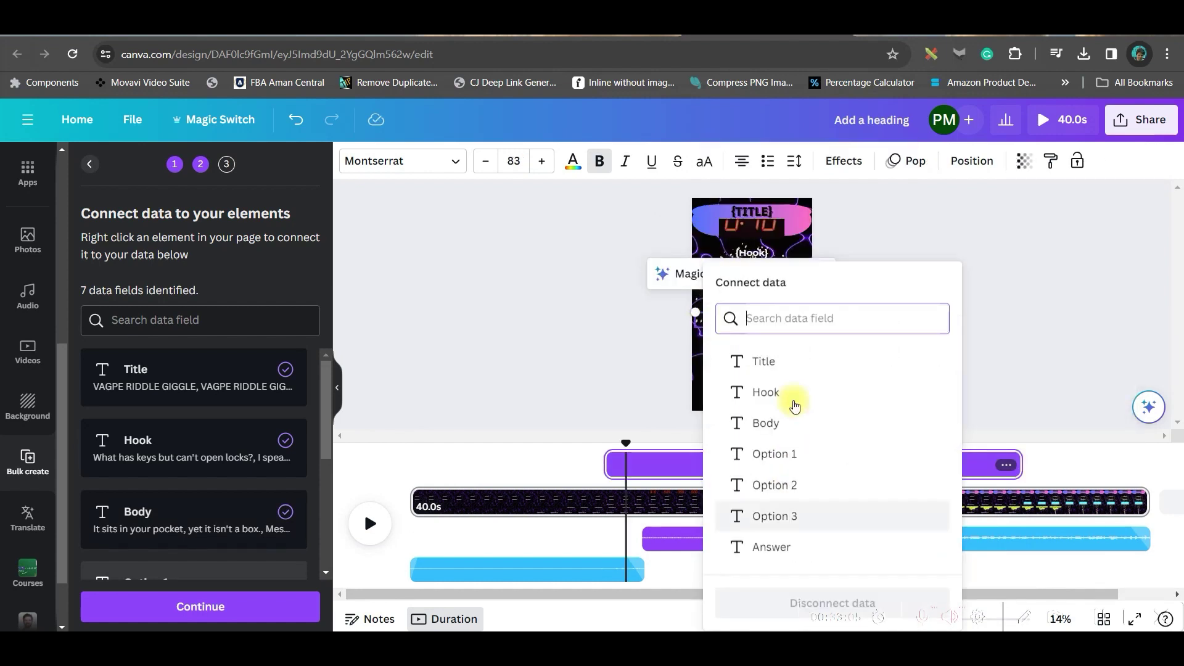
pyautogui.click(784, 456)
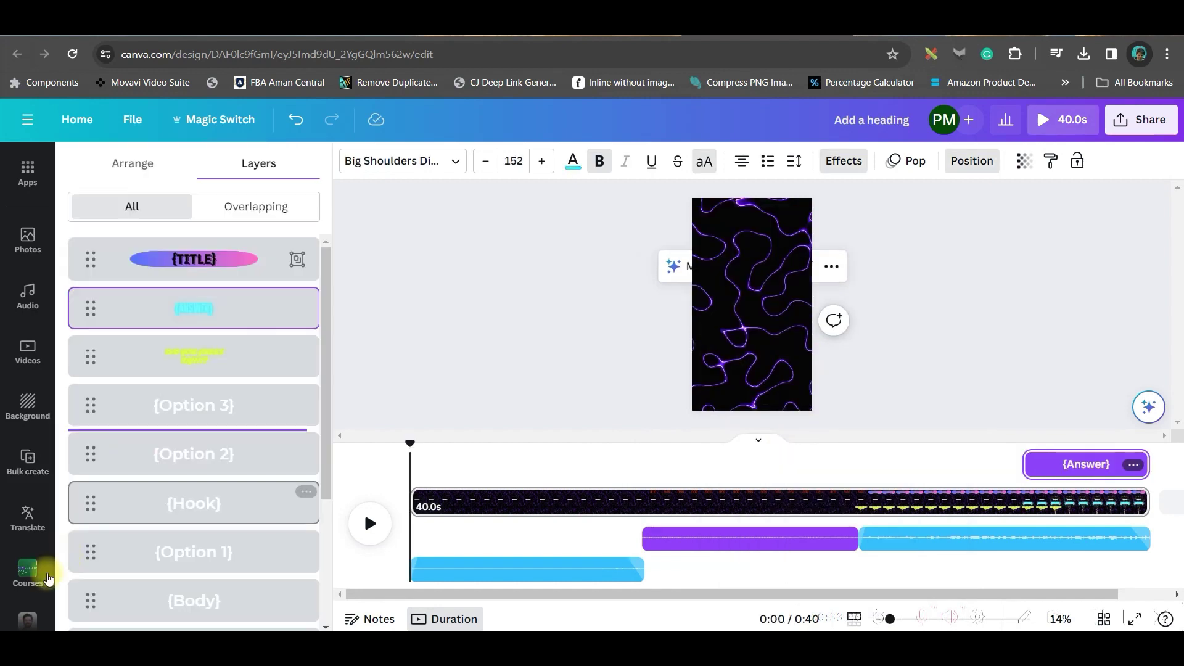
pyautogui.click(28, 462)
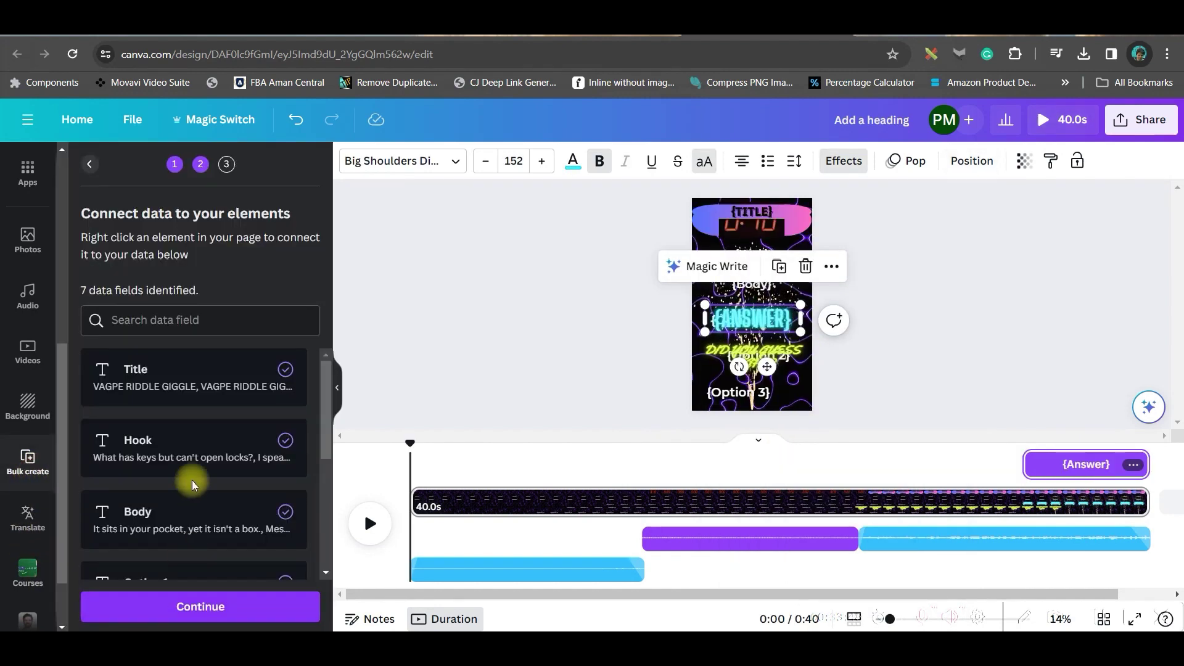
pyautogui.scroll(-2, 194, 463)
pyautogui.scroll(-3, 220, 463)
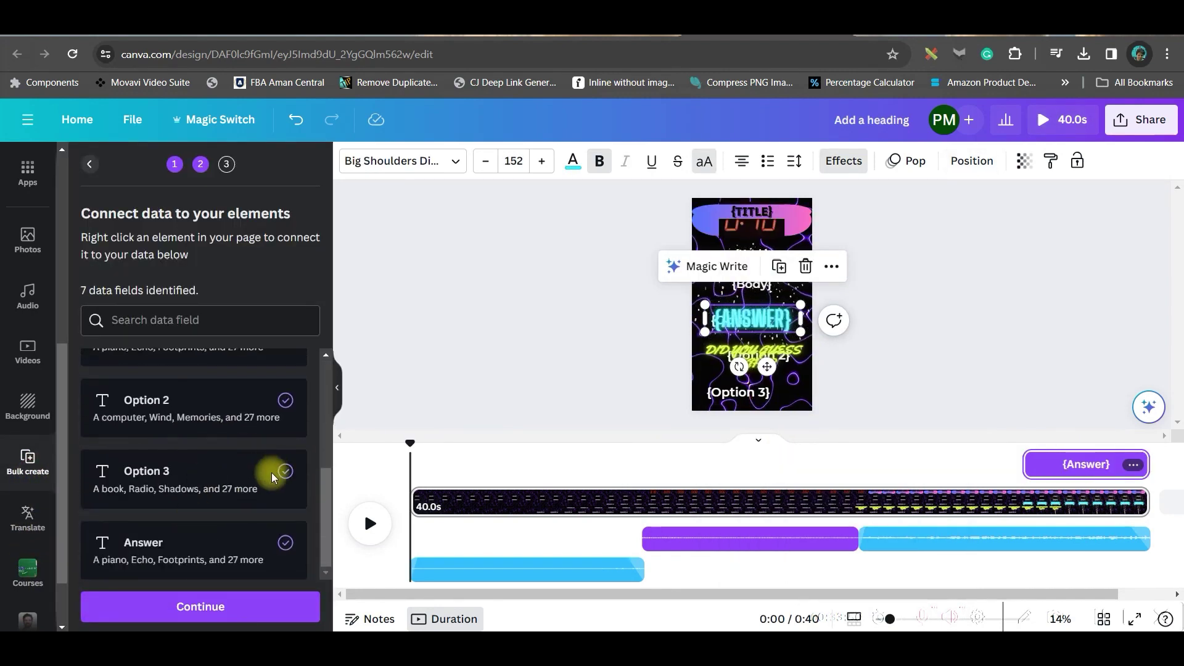
pyautogui.scroll(4, 244, 504)
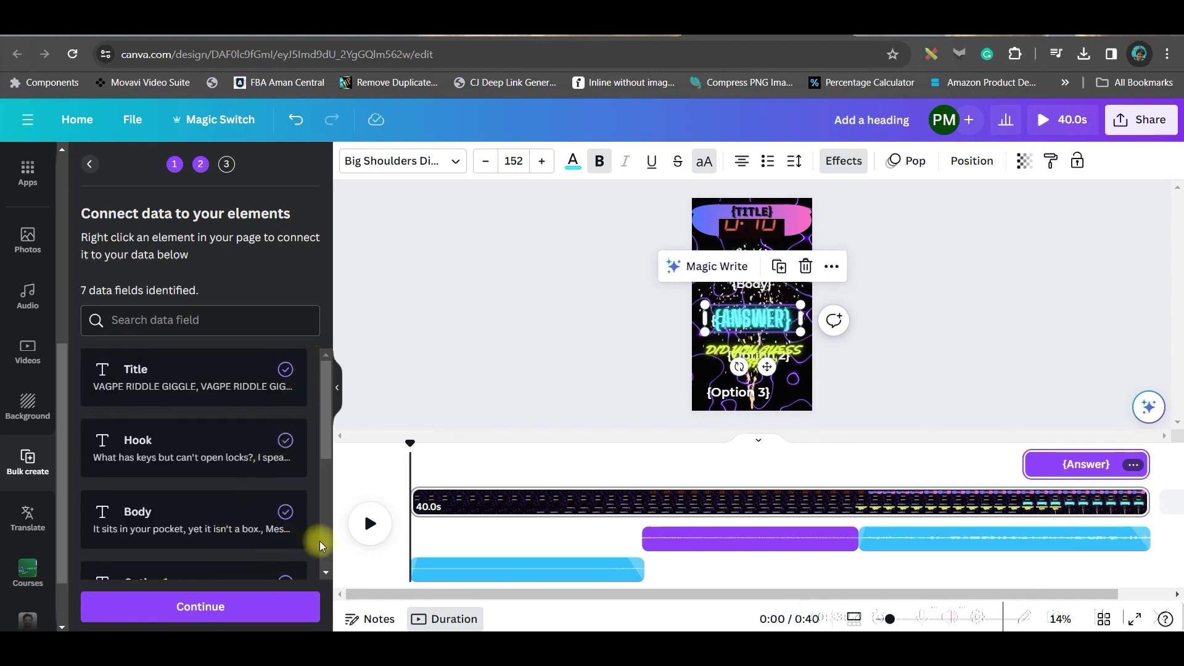
pyautogui.scroll(-4, 323, 546)
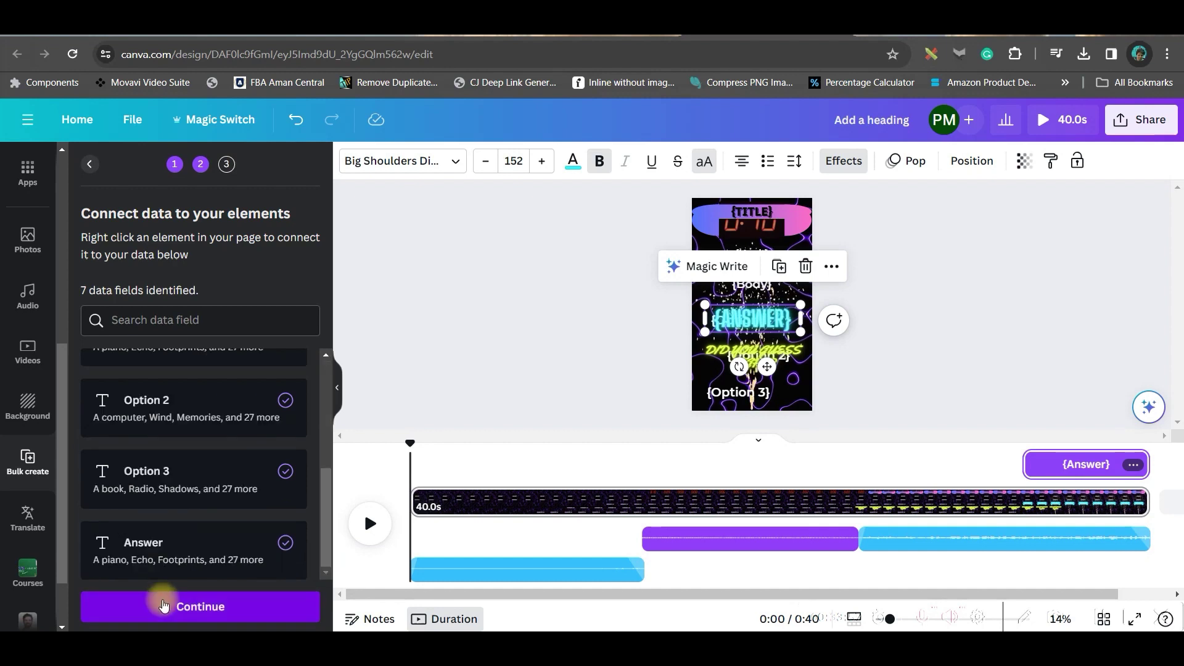
# Step: Continue with all CSV rows selected and generate the 30 riddle designs
pyautogui.click(165, 609)
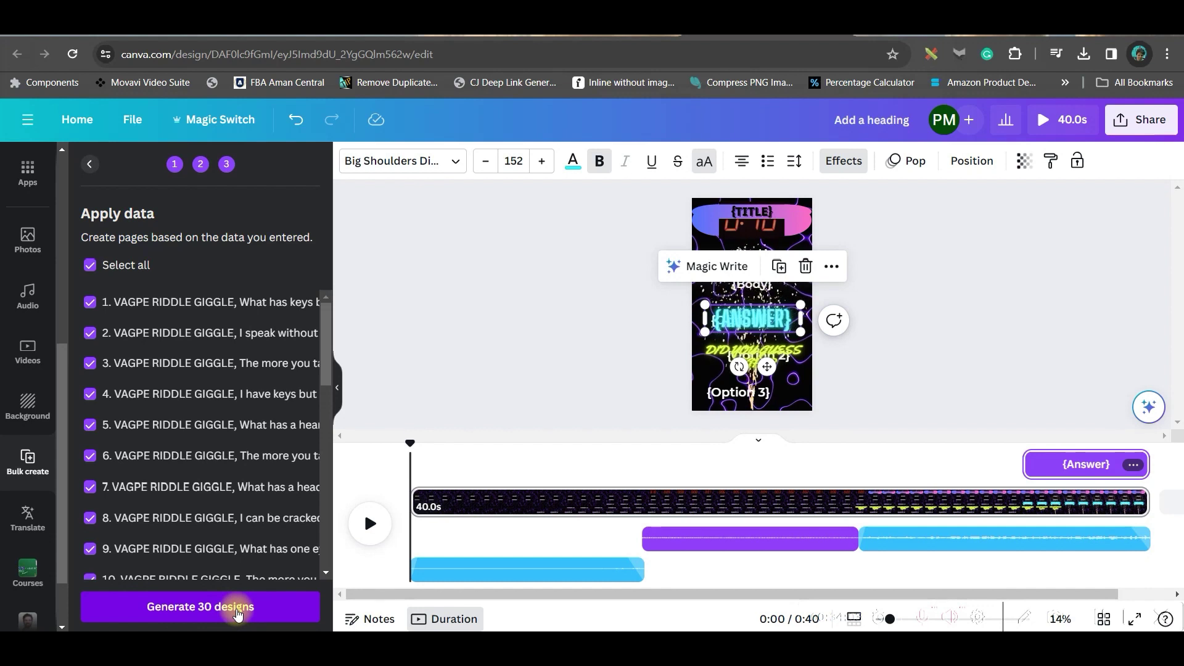
pyautogui.click(238, 611)
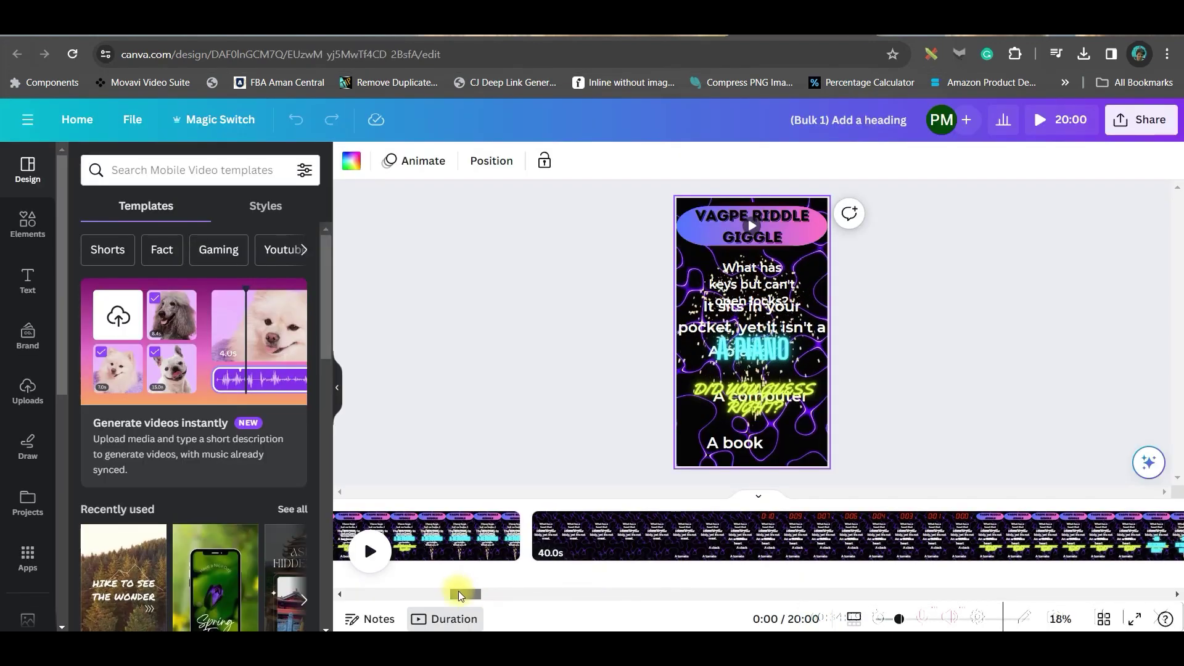
pyautogui.moveTo(460, 596); pyautogui.dragTo(482, 597)
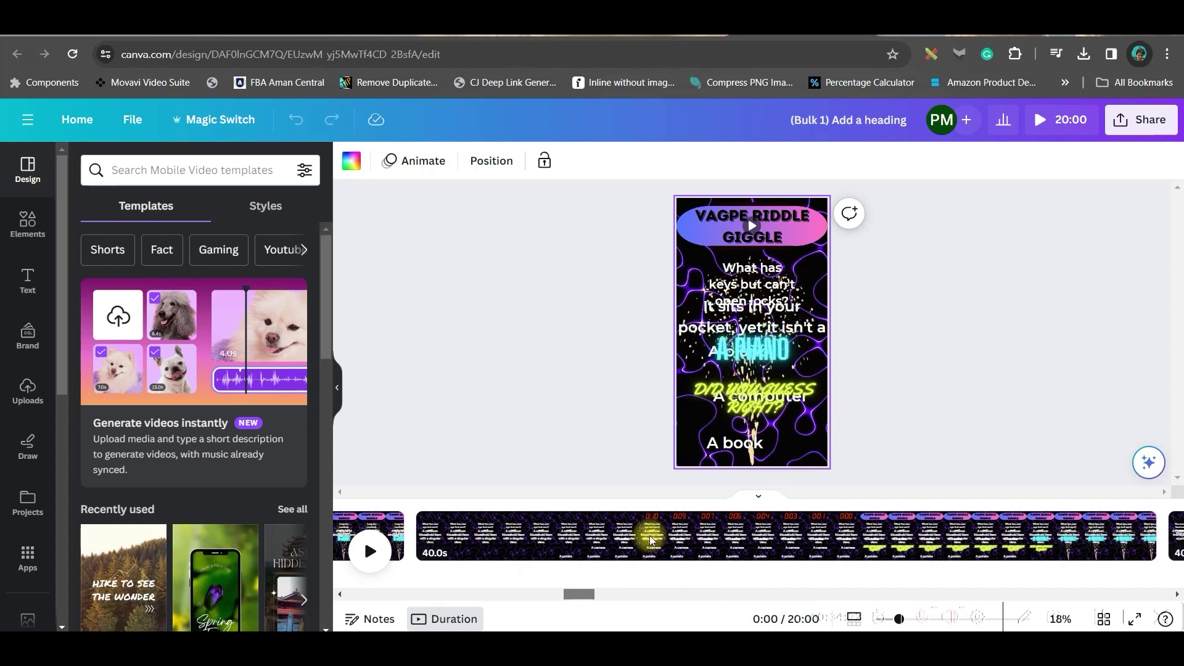
pyautogui.click(773, 595)
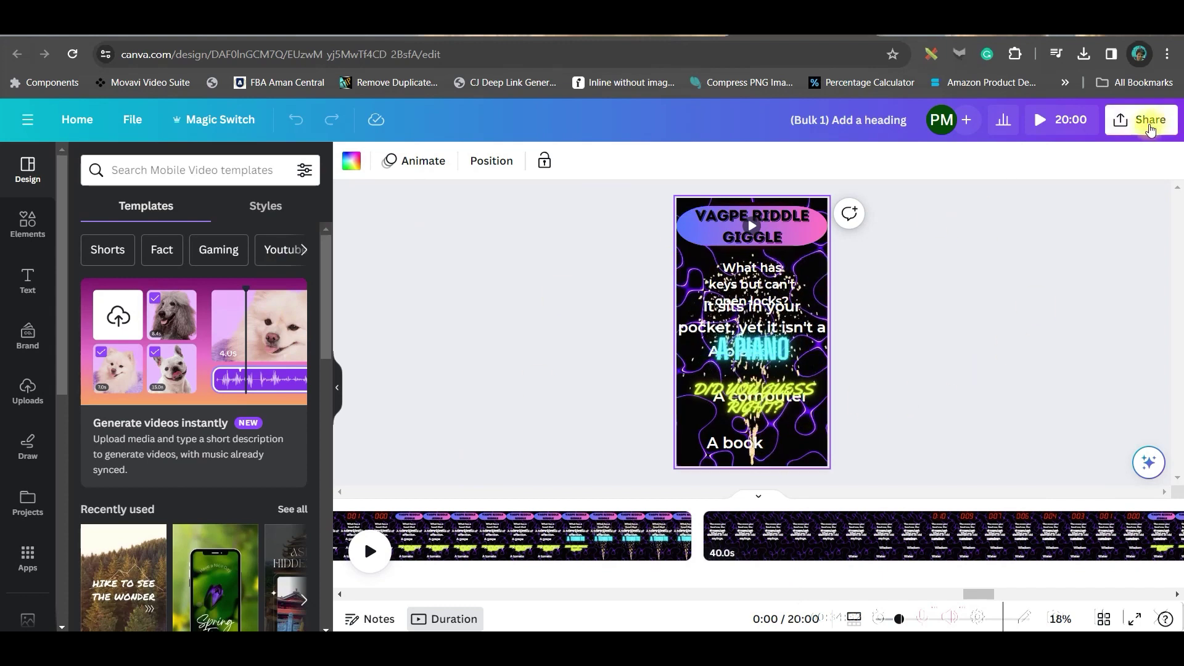
# Step: Download all 30 pages as separate MP4 video files
pyautogui.click(1148, 126)
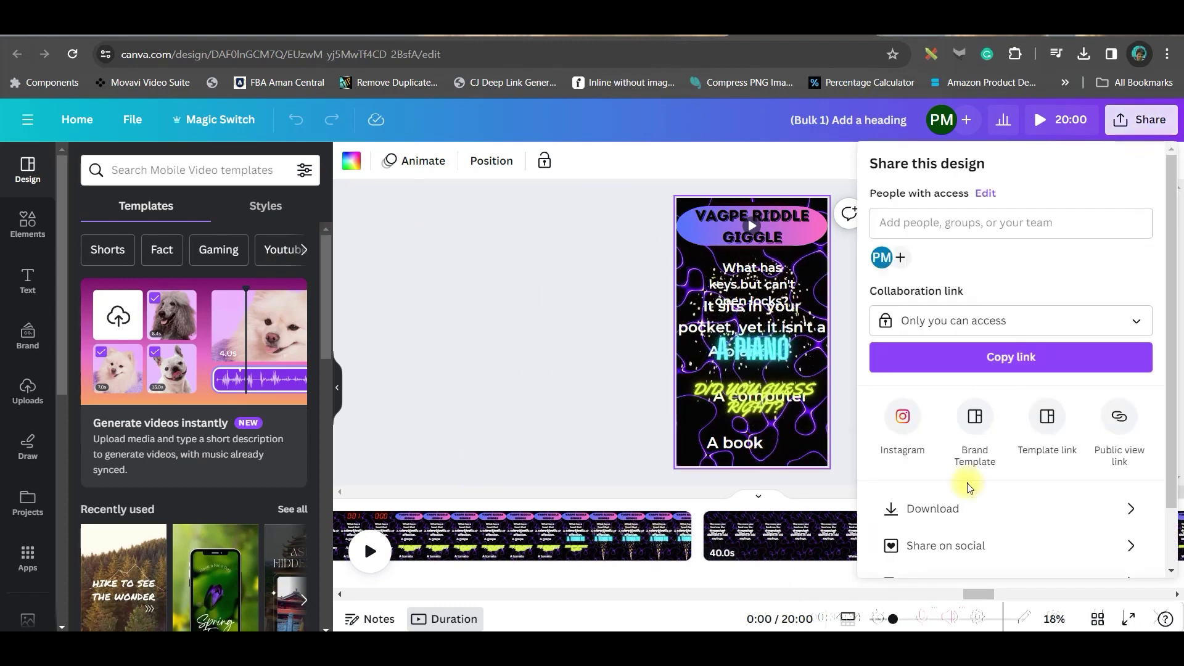
pyautogui.click(954, 502)
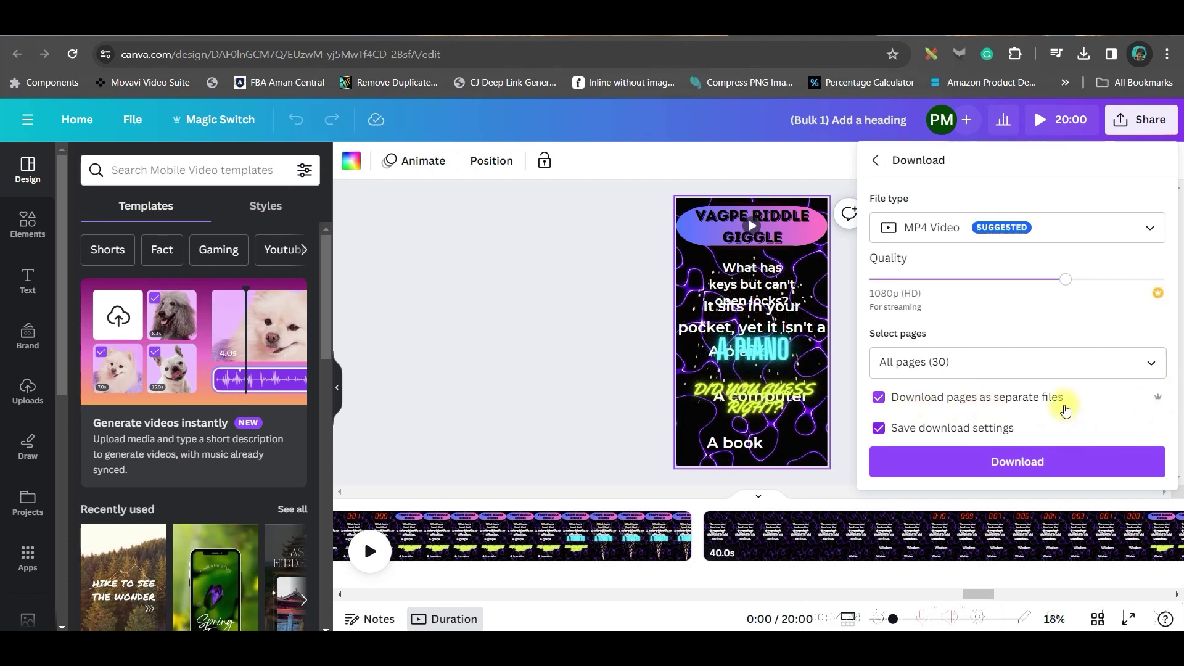
pyautogui.click(989, 234)
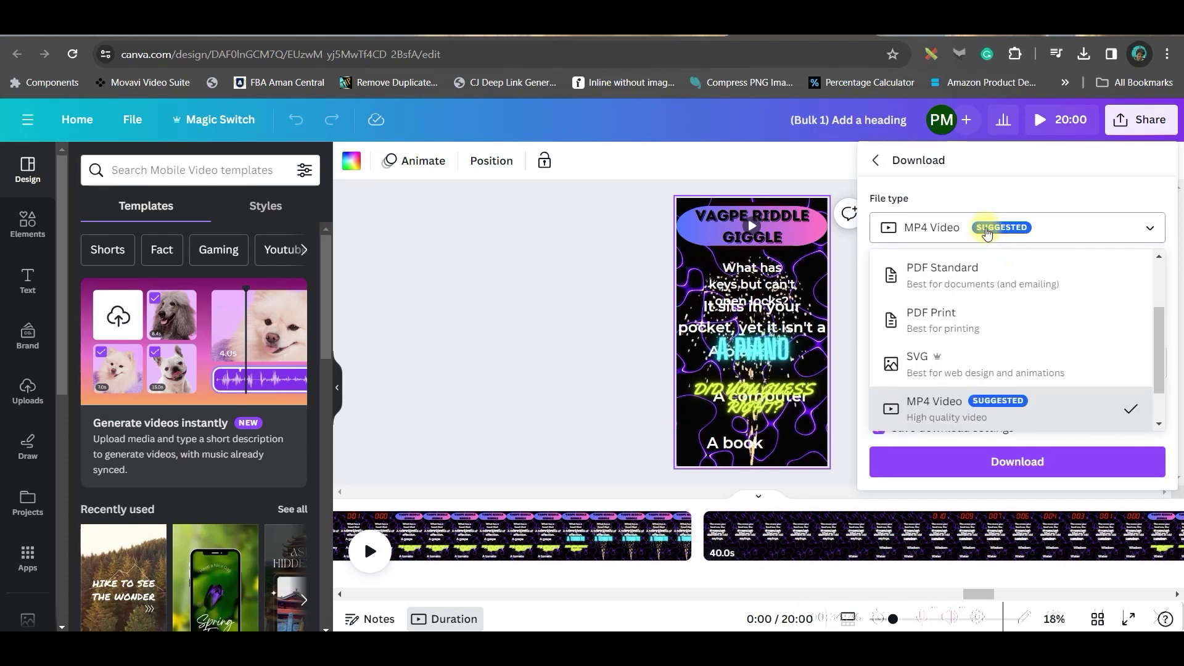
pyautogui.click(986, 186)
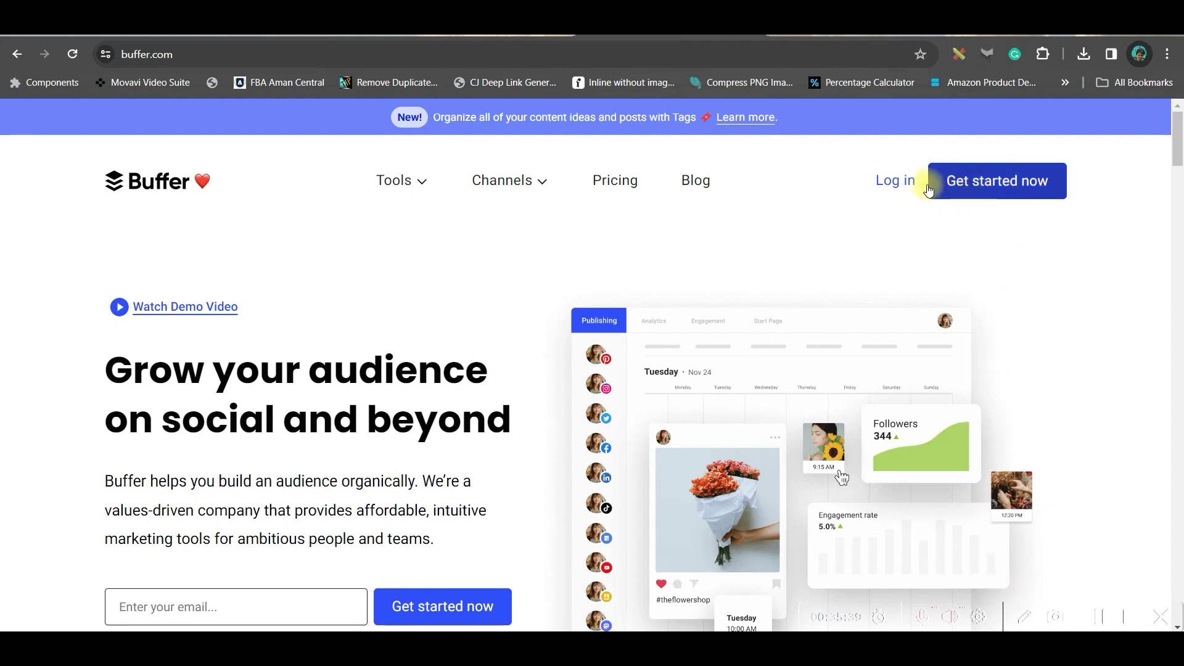
# Step: Log in to Buffer and go to channel management from the publishing queue
pyautogui.click(895, 181)
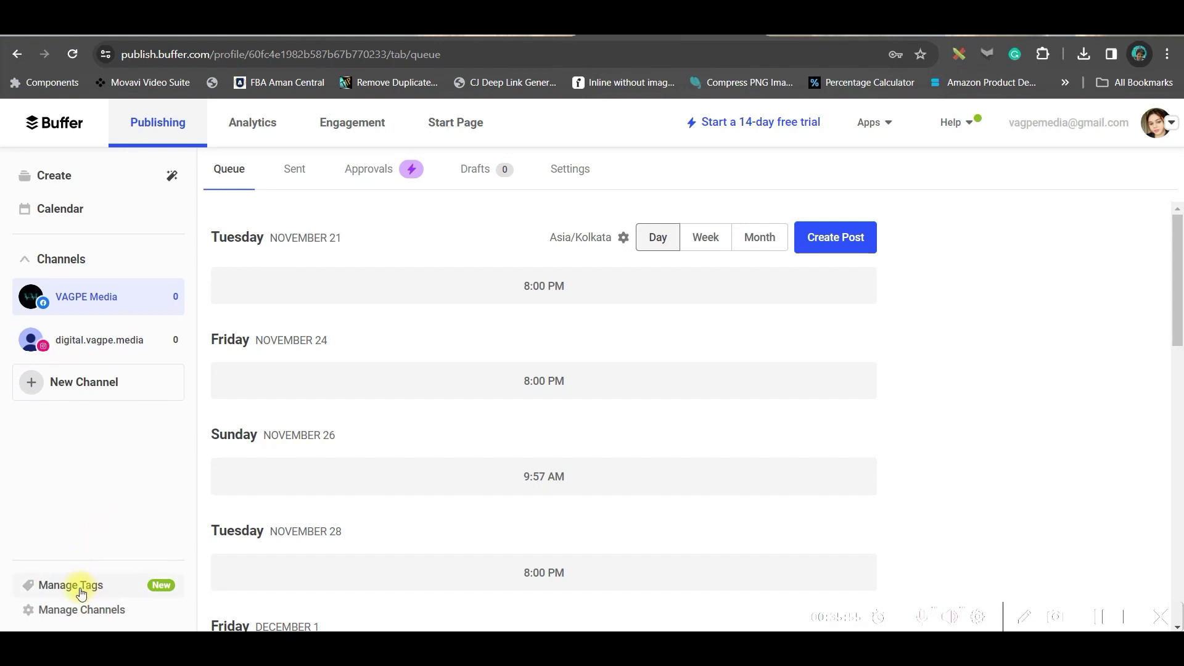
pyautogui.click(92, 611)
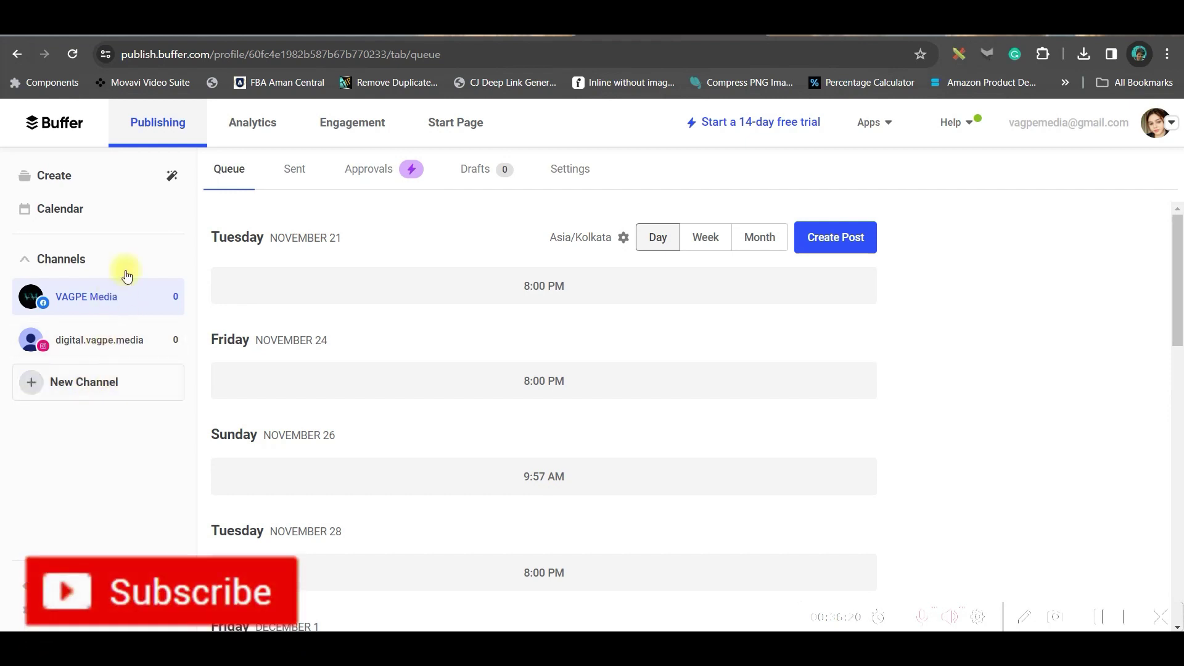
# Step: Authorize the Google account and add the VAGPE AI Lab YouTube channel to Buffer
pyautogui.click(118, 383)
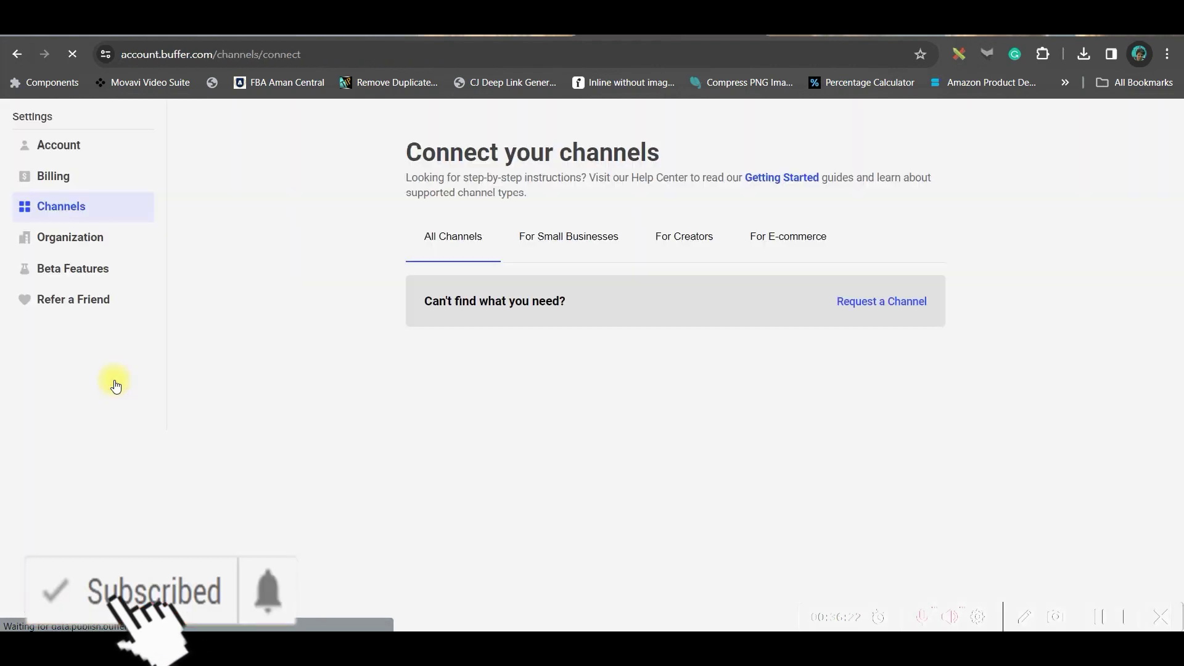
pyautogui.scroll(-3, 556, 416)
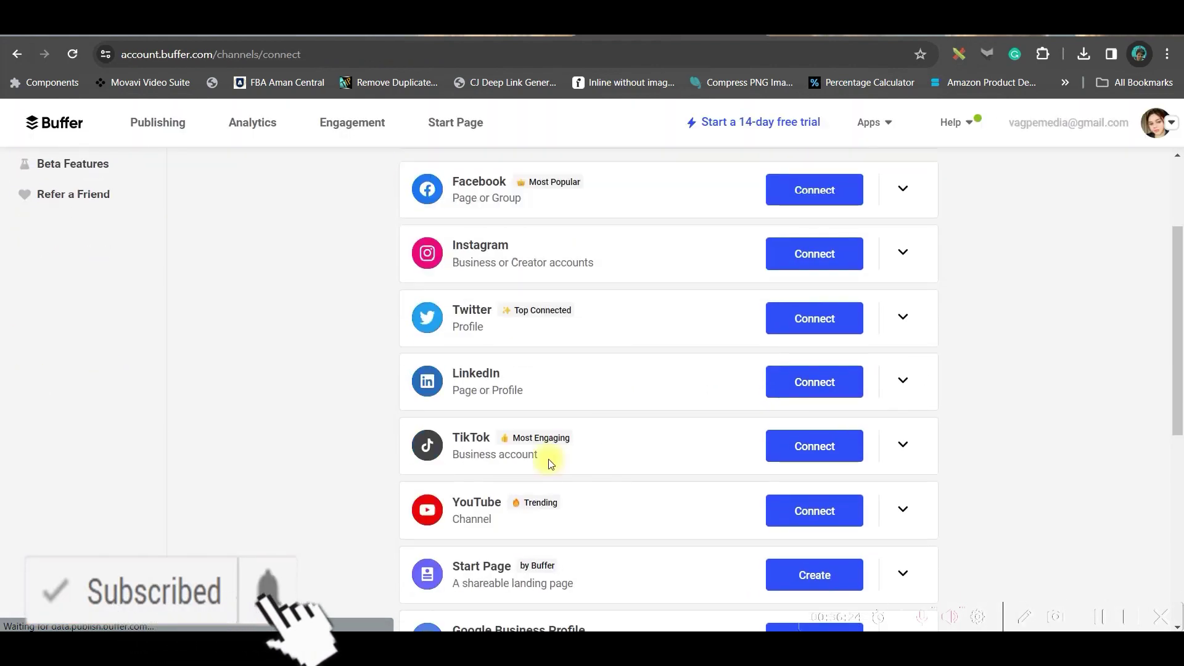
pyautogui.scroll(-3, 556, 416)
pyautogui.scroll(2, 647, 389)
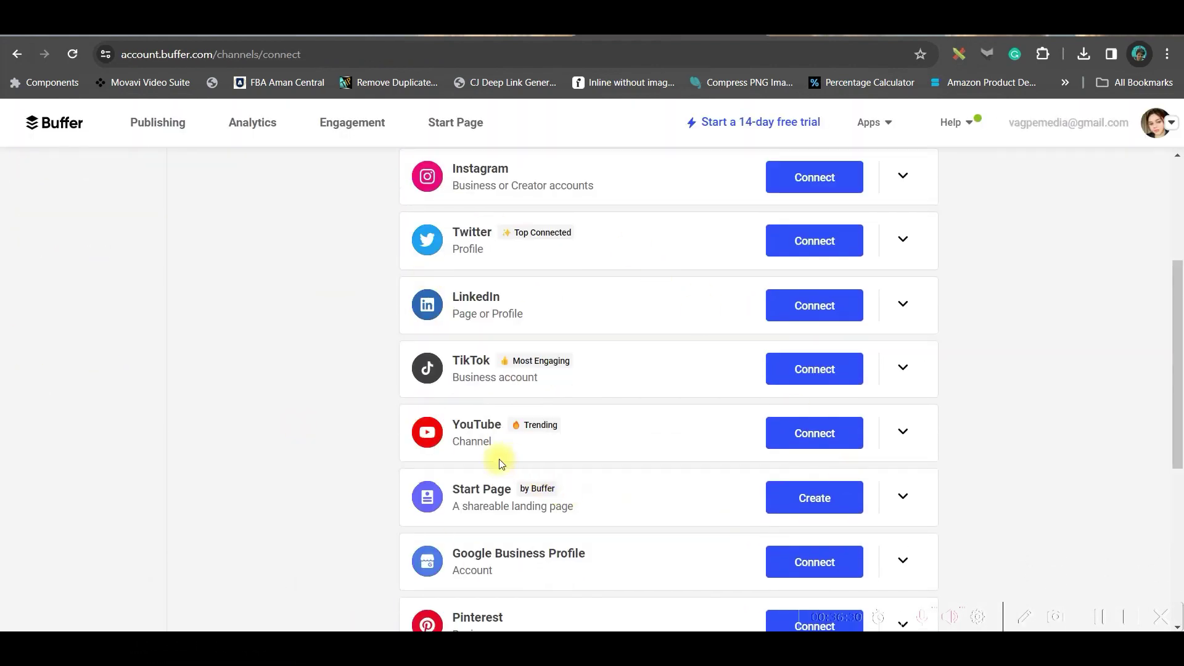
pyautogui.click(814, 433)
pyautogui.click(563, 420)
pyautogui.click(657, 599)
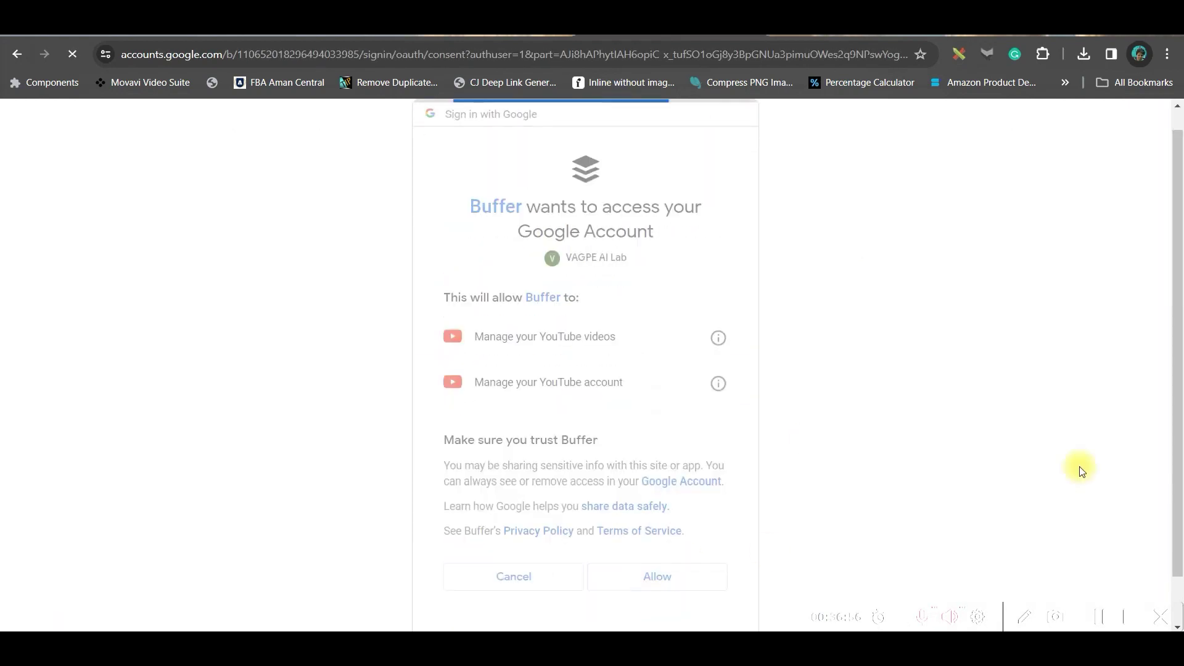
pyautogui.click(746, 456)
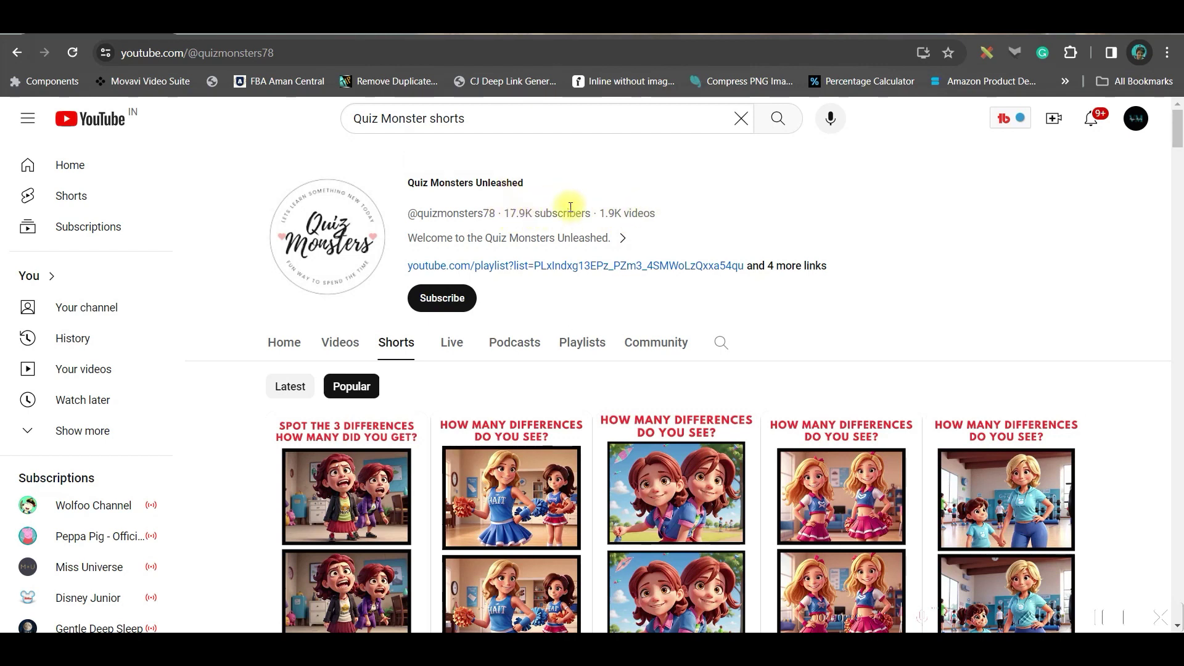
pyautogui.scroll(-2, 506, 510)
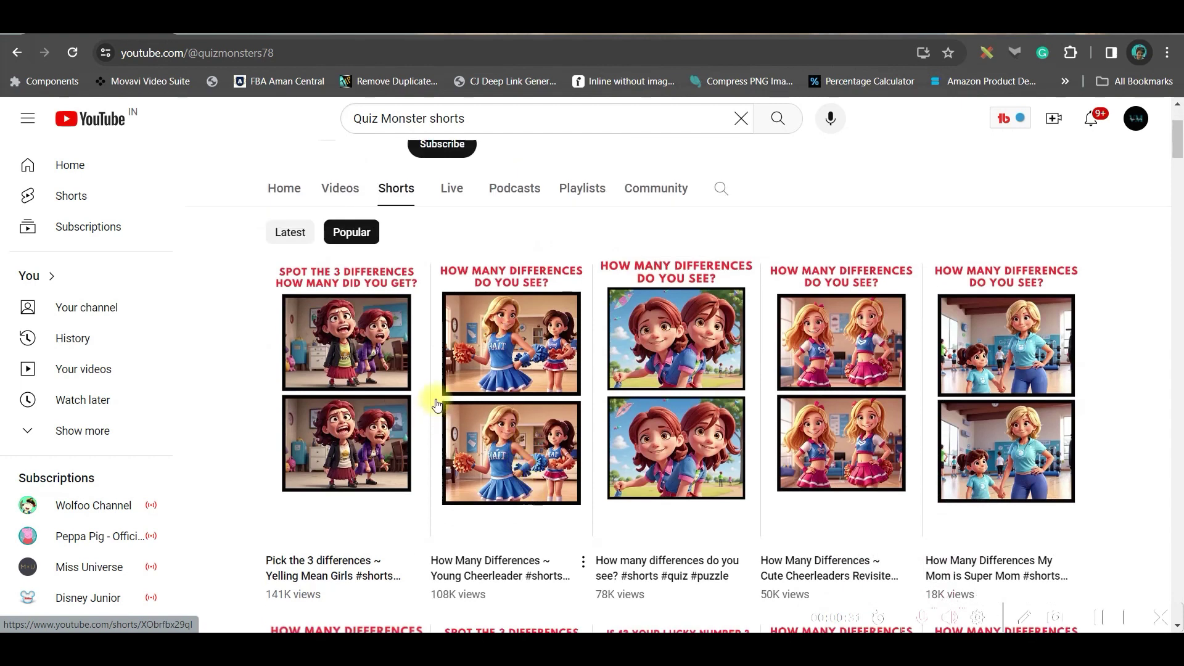
pyautogui.scroll(-3, 384, 521)
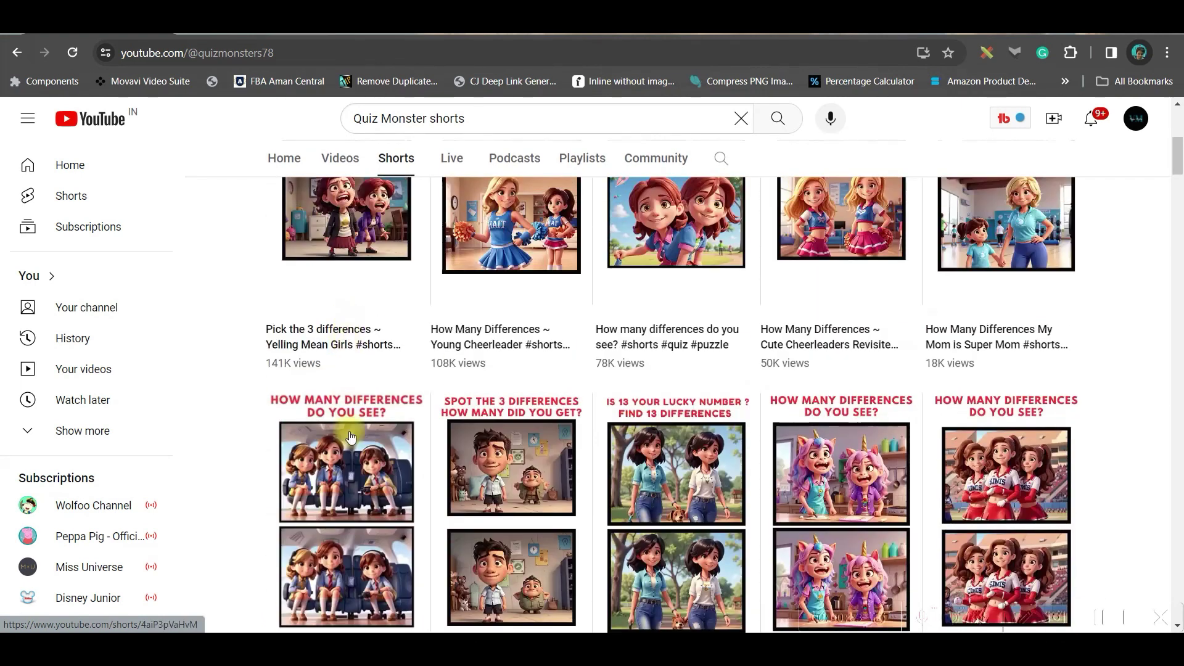